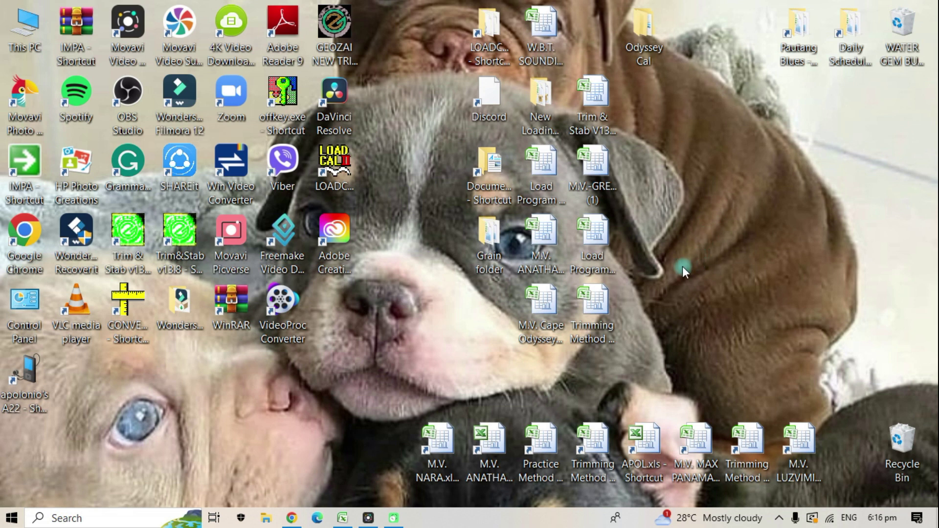
# Step: Switch to the M.V. MAX PANAMA workbook in Excel and review FORM 6(small wts), including the final draft results and the recommended cargo formula
pyautogui.click(343, 519)
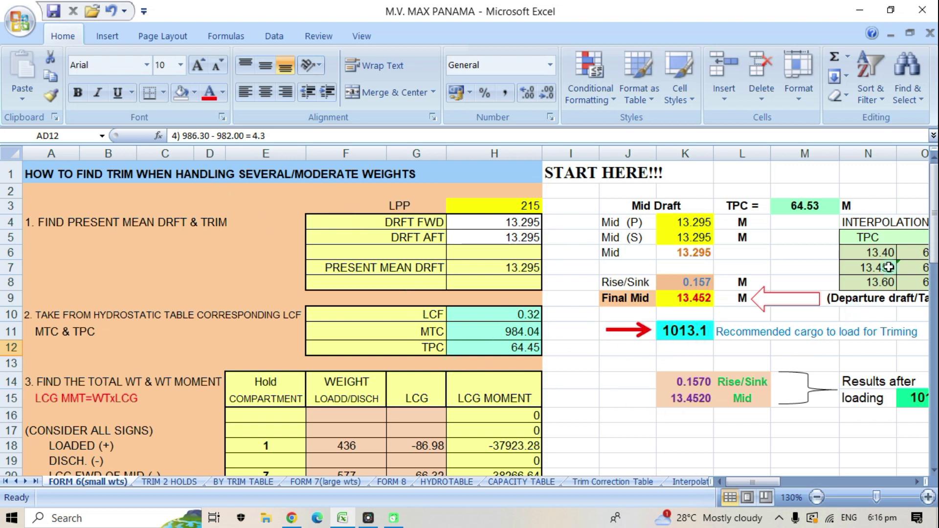
pyautogui.moveTo(933, 185); pyautogui.dragTo(933, 304)
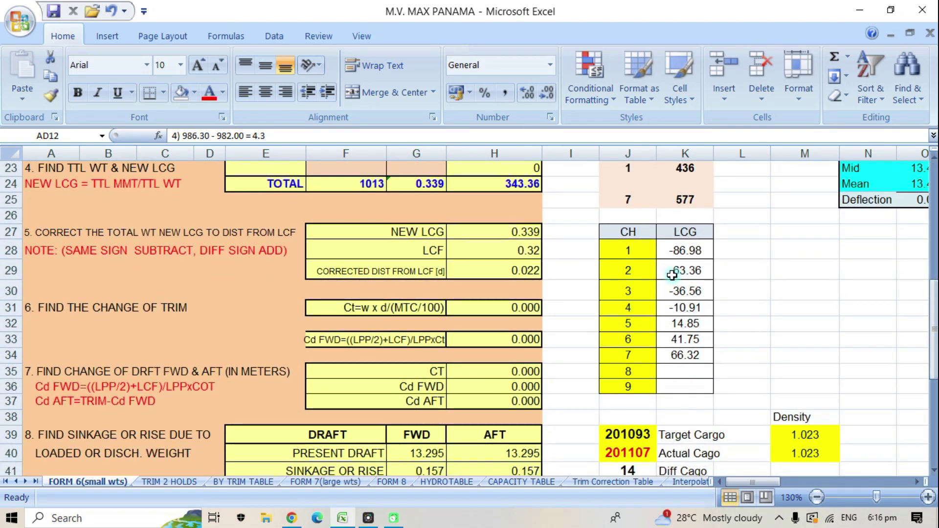
pyautogui.moveTo(933, 304); pyautogui.dragTo(933, 185)
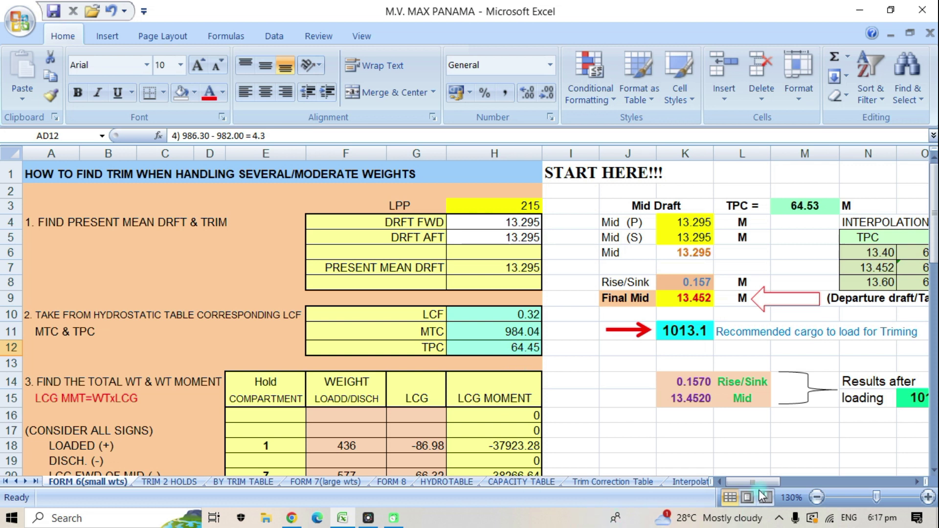
pyautogui.moveTo(749, 479); pyautogui.dragTo(763, 476)
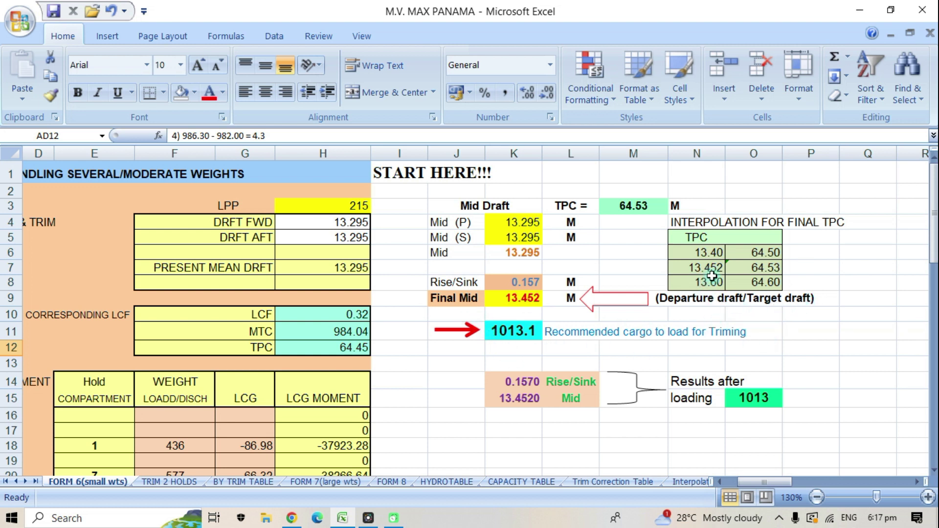
pyautogui.moveTo(933, 210); pyautogui.dragTo(934, 409)
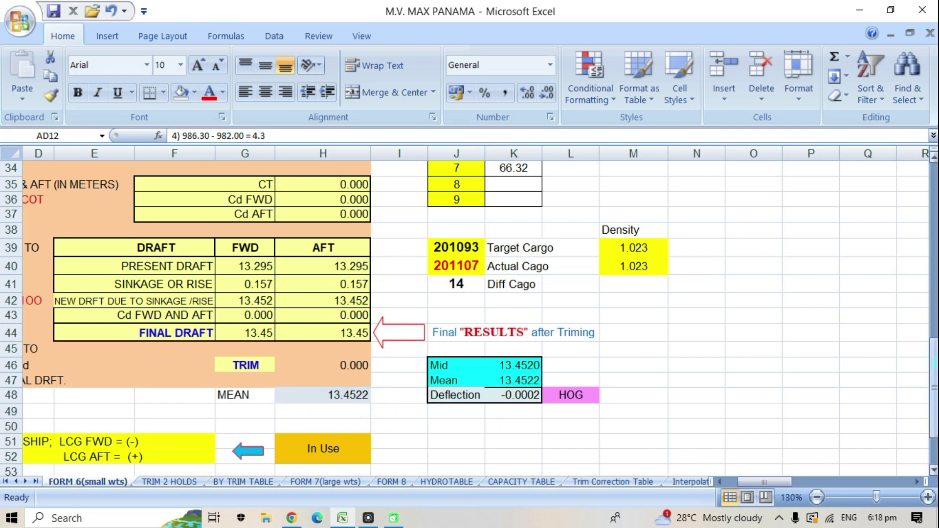
pyautogui.moveTo(933, 350); pyautogui.dragTo(933, 179)
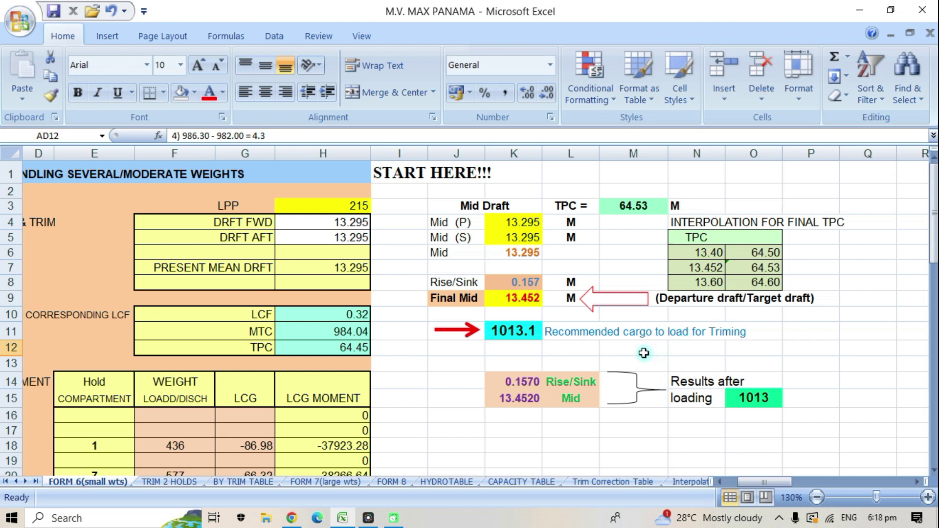
pyautogui.click(507, 333)
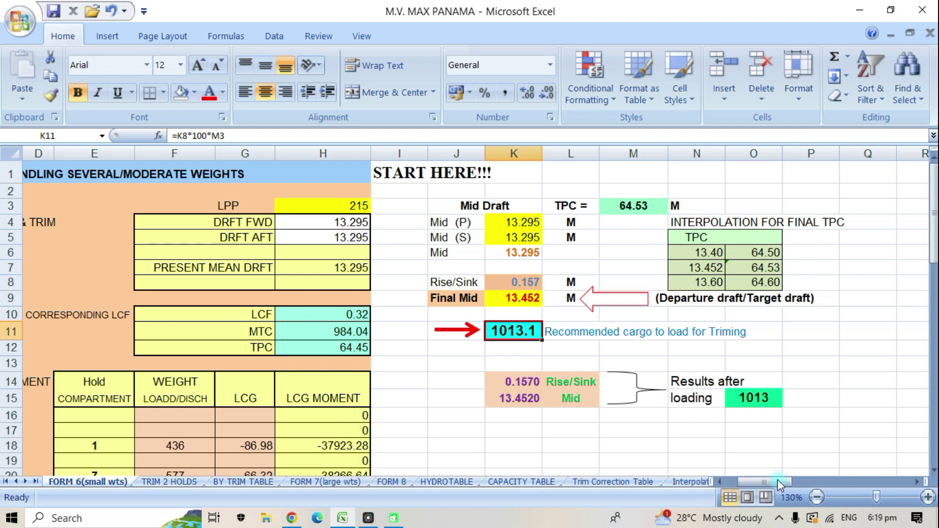
# Step: Bring the worked TPC interpolation beside the final TPC table on FORM 6(small wts) into view, enlarged for reading
pyautogui.moveTo(776, 479); pyautogui.dragTo(802, 473)
pyautogui.moveTo(933, 212); pyautogui.dragTo(934, 226)
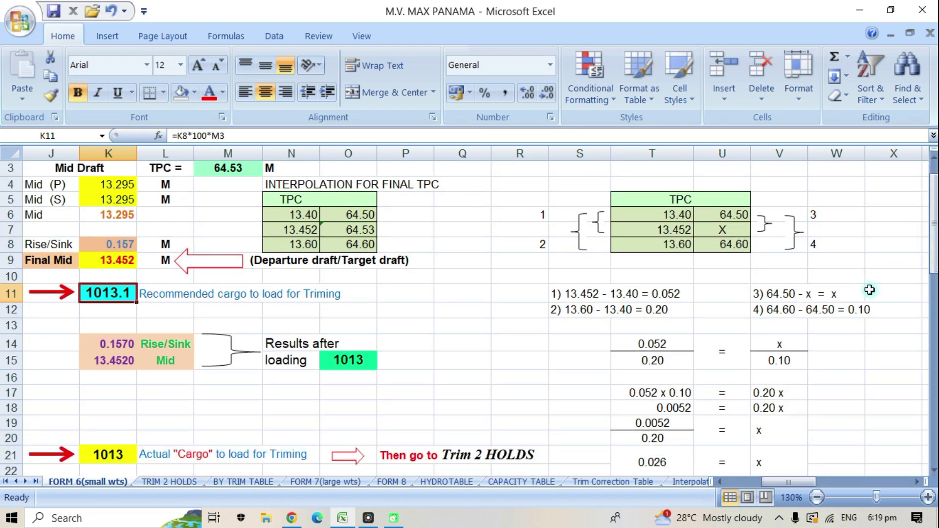
pyautogui.keyDown('ctrl'); pyautogui.scroll(1, 878, 383); pyautogui.keyUp('ctrl')
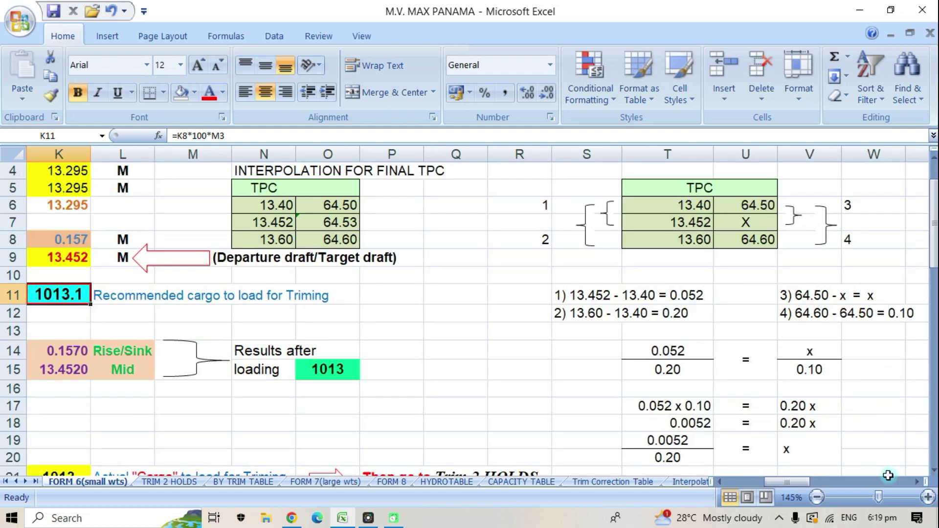
pyautogui.moveTo(799, 482); pyautogui.dragTo(801, 478)
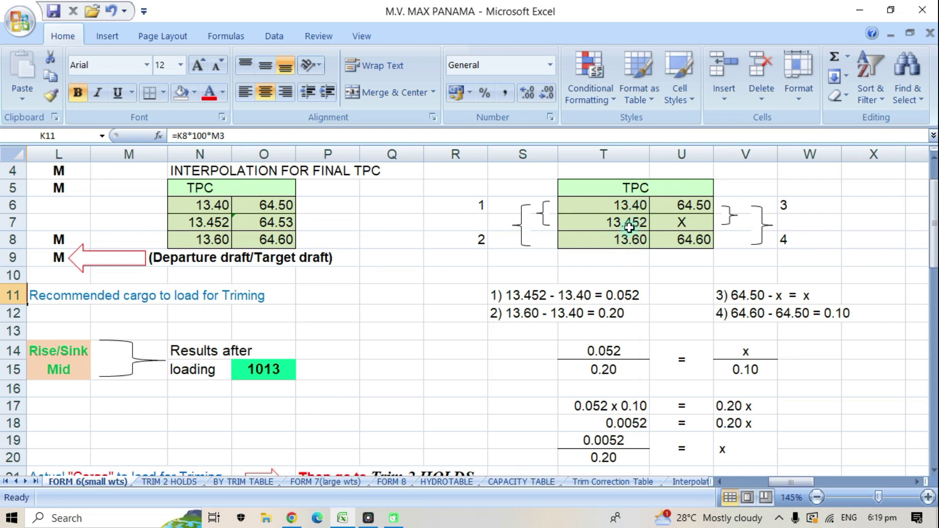
# Step: Compare the TPC values for the 13.40 and 13.60 drafts in HYDROTABLE with the interpolation table on FORM 6(small wts)
pyautogui.click(456, 481)
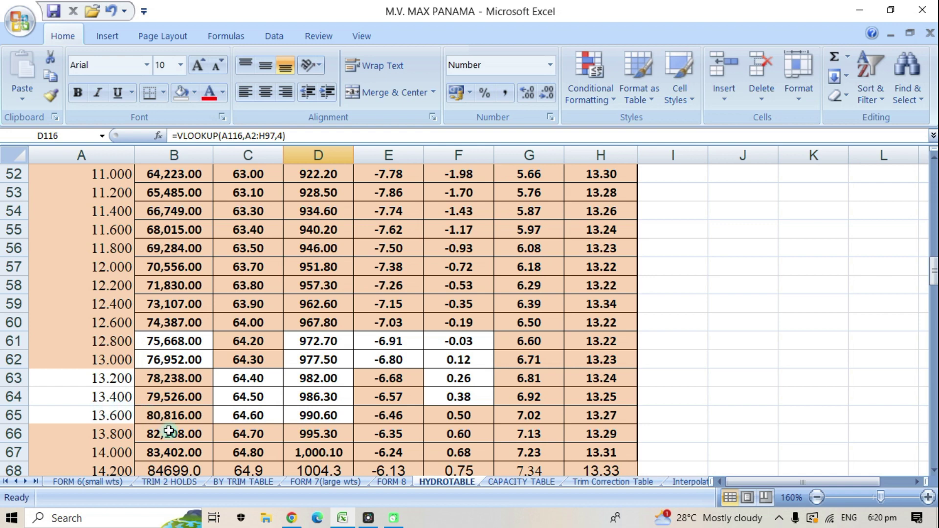
pyautogui.moveTo(933, 278); pyautogui.dragTo(904, 174)
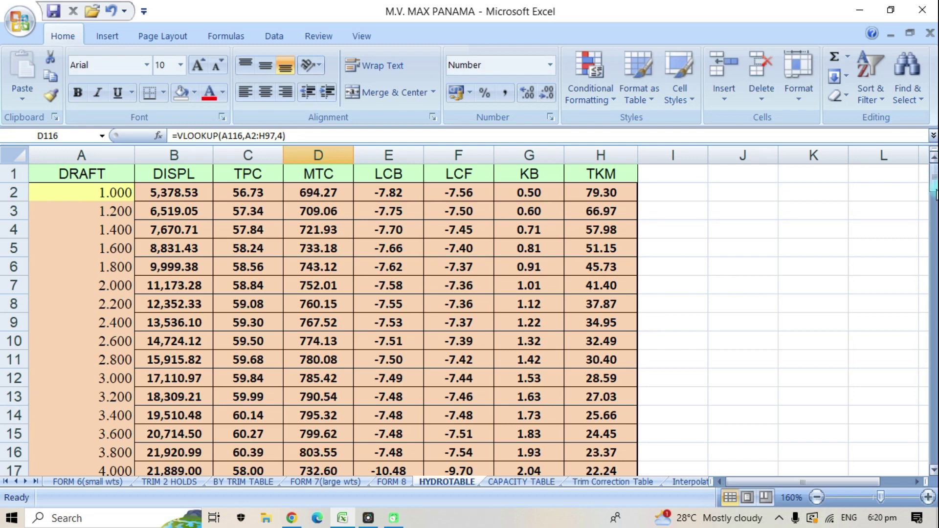
pyautogui.moveTo(935, 191); pyautogui.dragTo(935, 274)
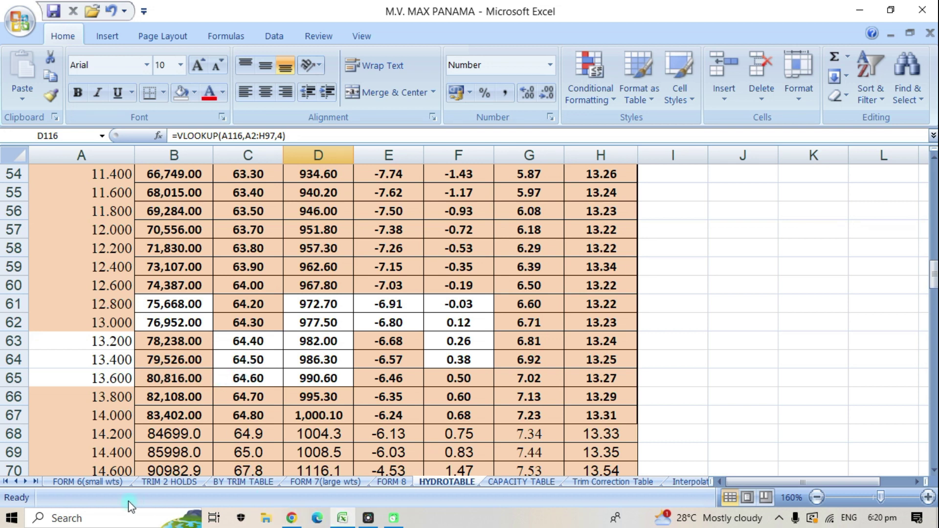
pyautogui.click(101, 484)
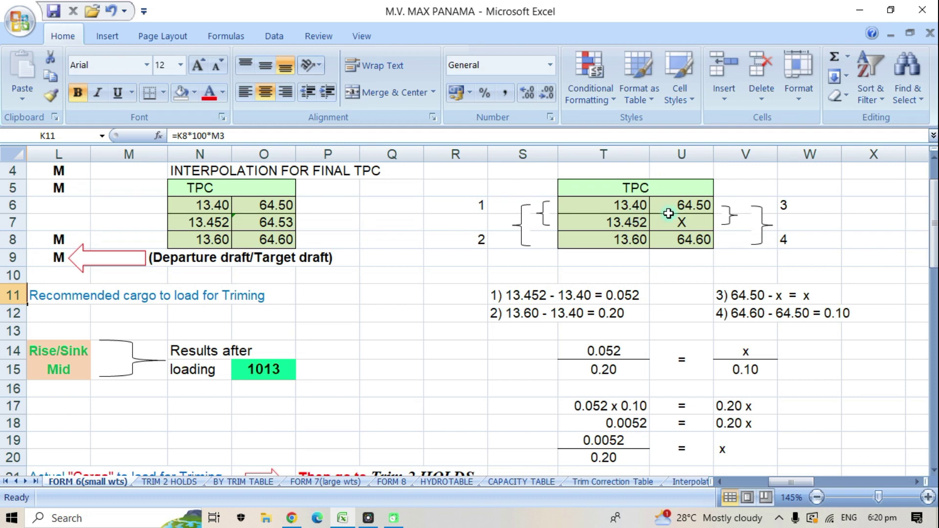
pyautogui.click(430, 484)
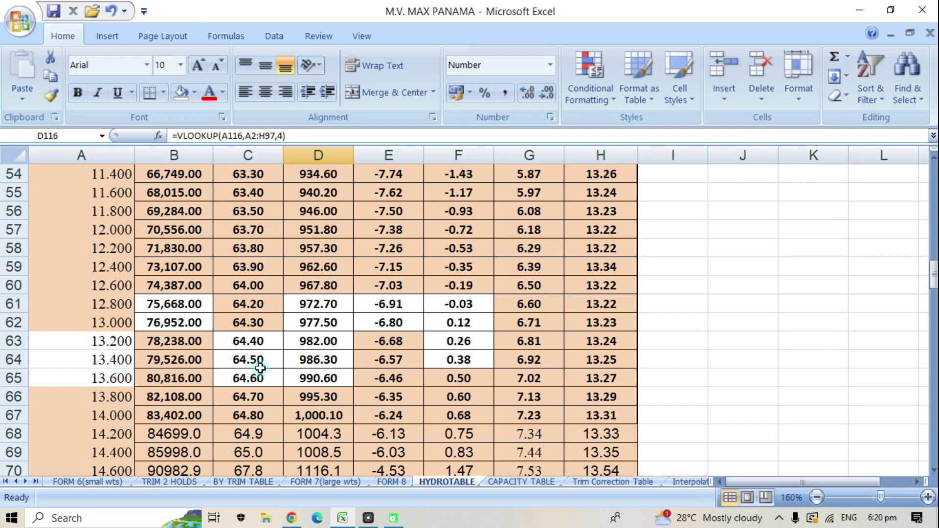
pyautogui.click(78, 481)
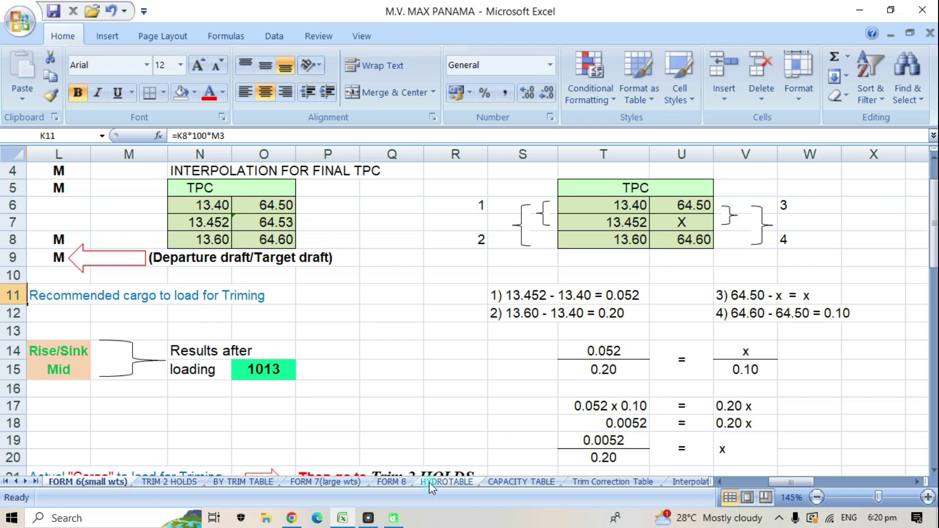
pyautogui.click(453, 482)
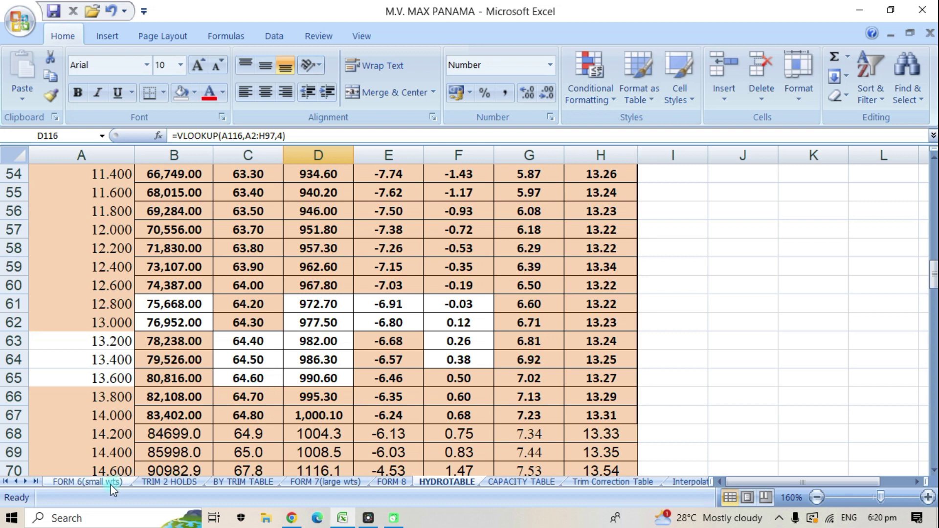
pyautogui.click(87, 482)
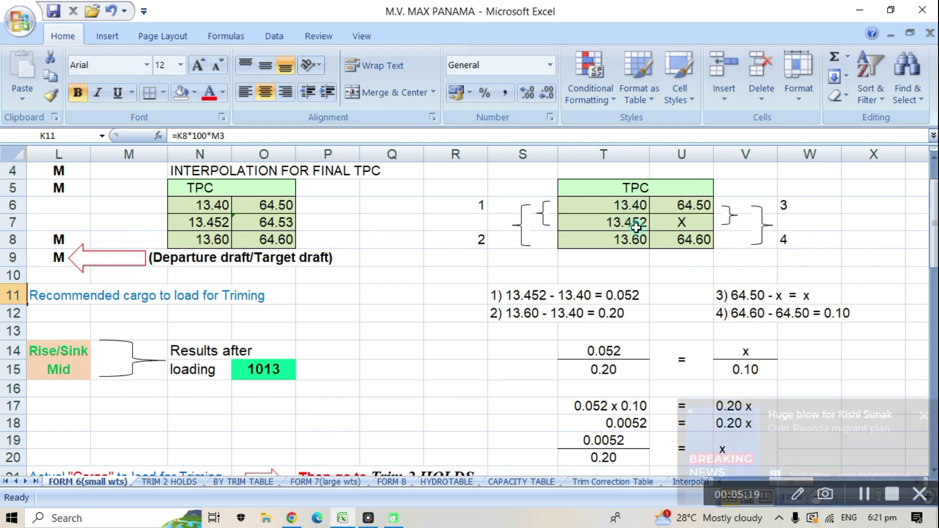
# Step: Dismiss the pop-up notifications and examine the worked TPC interpolation from the draft differences through to the final TPC
pyautogui.click(924, 402)
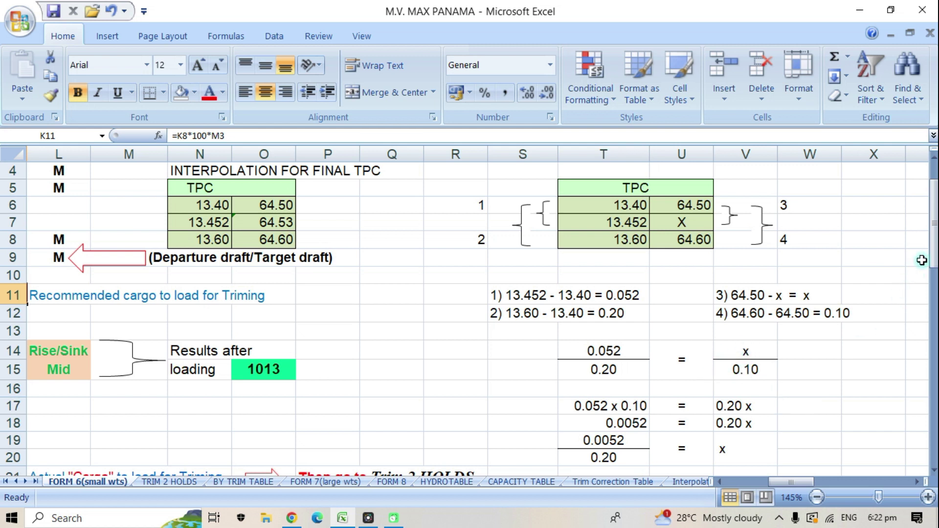
pyautogui.moveTo(933, 244); pyautogui.dragTo(933, 275)
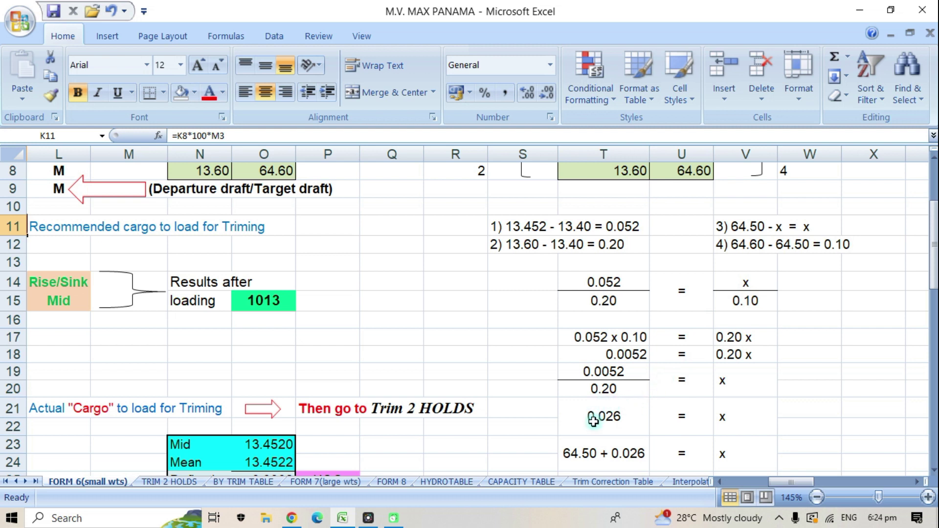
pyautogui.moveTo(930, 297); pyautogui.dragTo(931, 257)
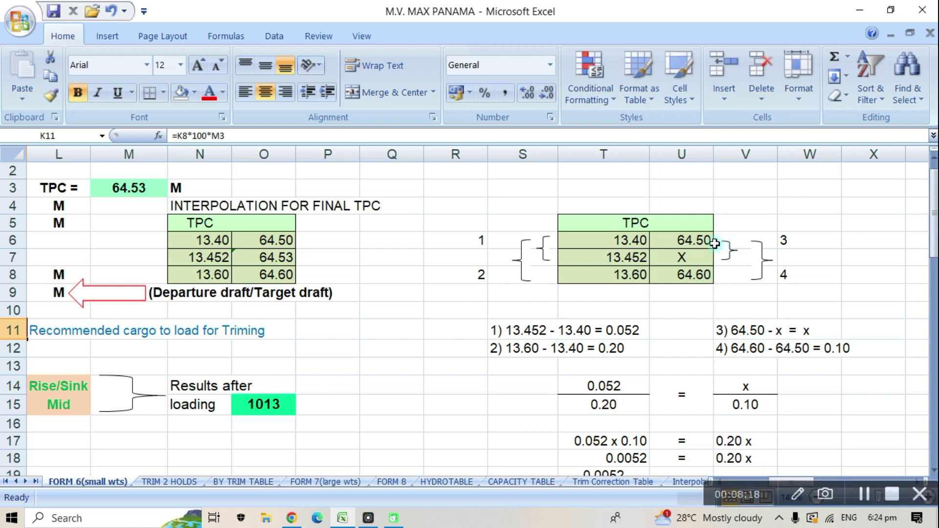
pyautogui.click(929, 406)
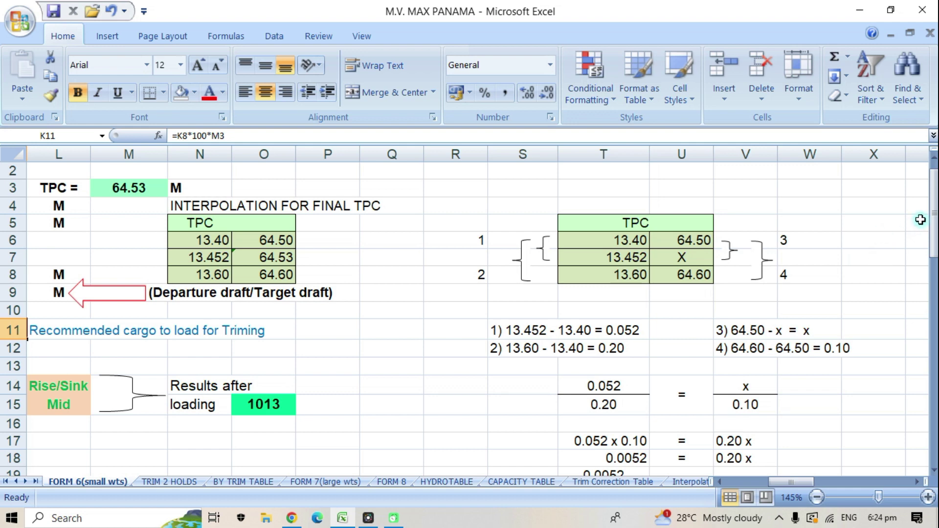
pyautogui.moveTo(934, 219); pyautogui.dragTo(934, 288)
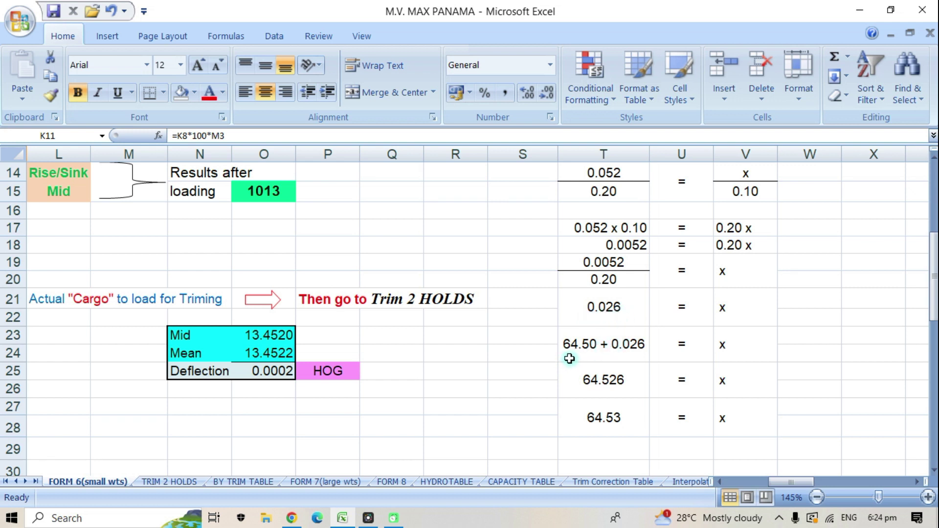
pyautogui.moveTo(933, 331); pyautogui.dragTo(933, 269)
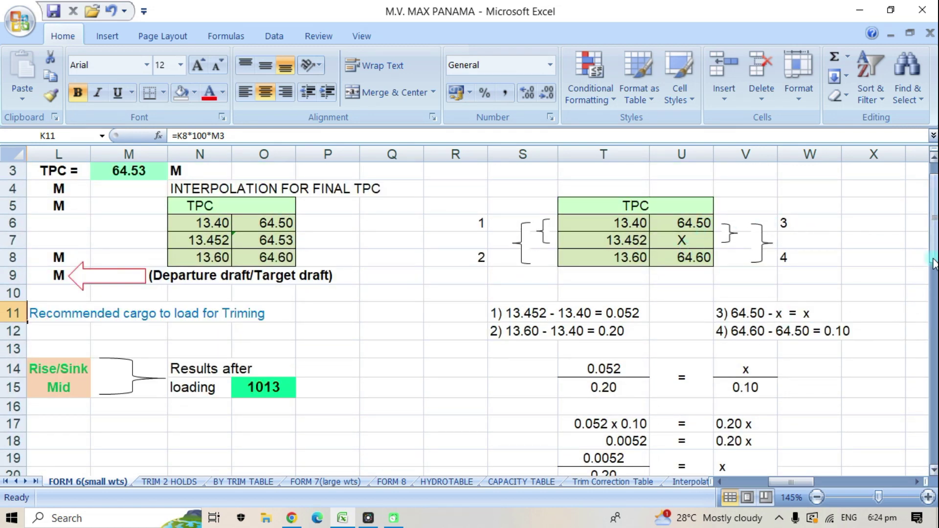
pyautogui.moveTo(934, 259); pyautogui.dragTo(934, 312)
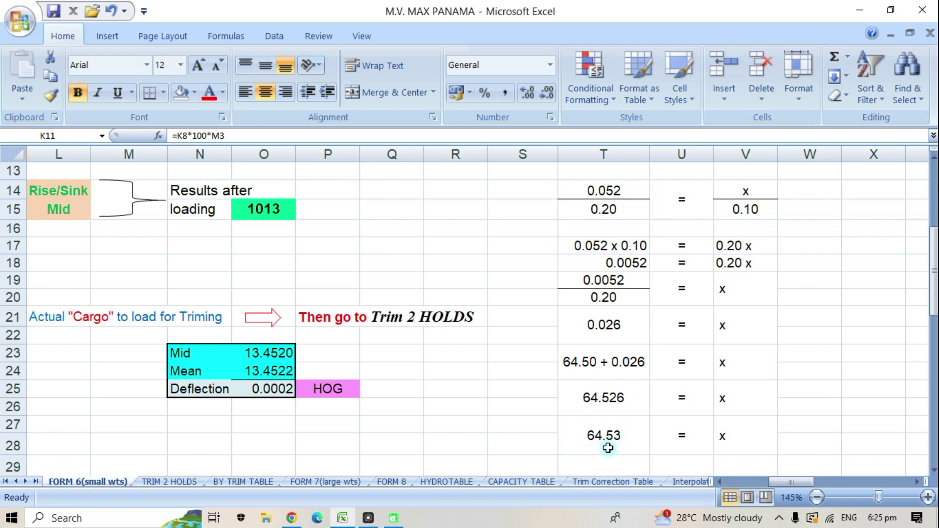
pyautogui.moveTo(932, 317); pyautogui.dragTo(931, 311)
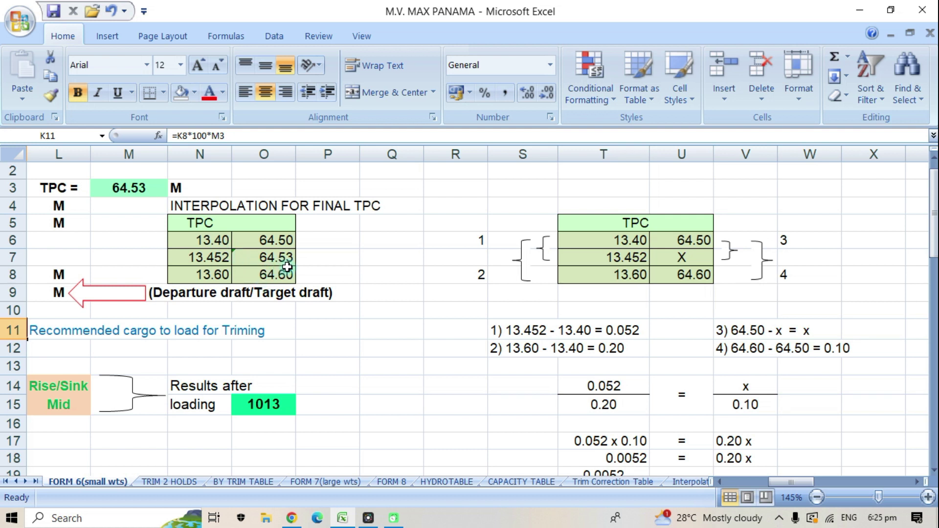
# Step: Merge and center the TPC heading across N5:O5 with middle vertical alignment, and save the workbook
pyautogui.click(229, 226)
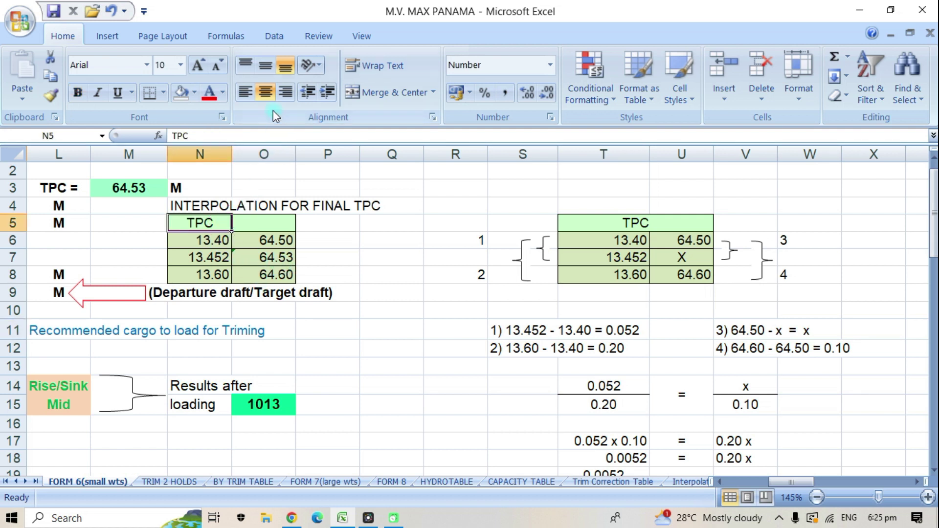
pyautogui.click(266, 69)
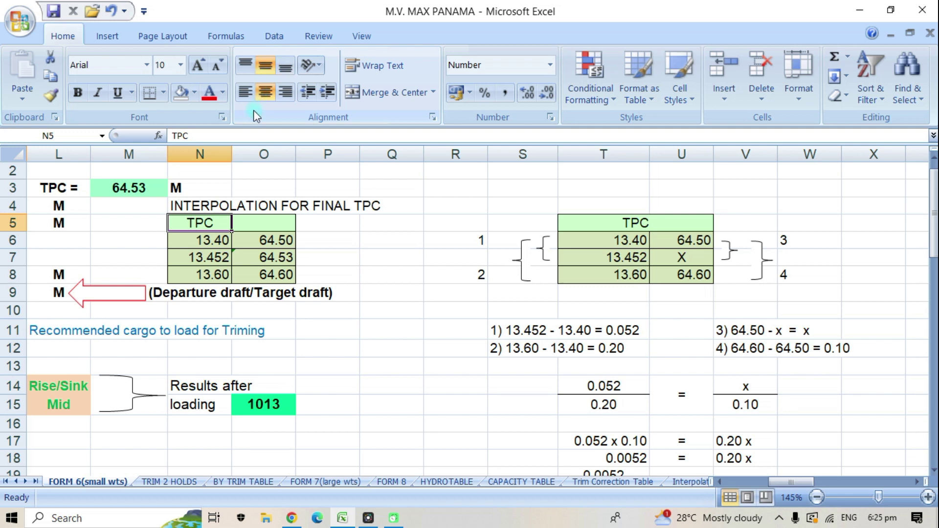
pyautogui.click(265, 92)
pyautogui.moveTo(210, 223); pyautogui.dragTo(254, 223)
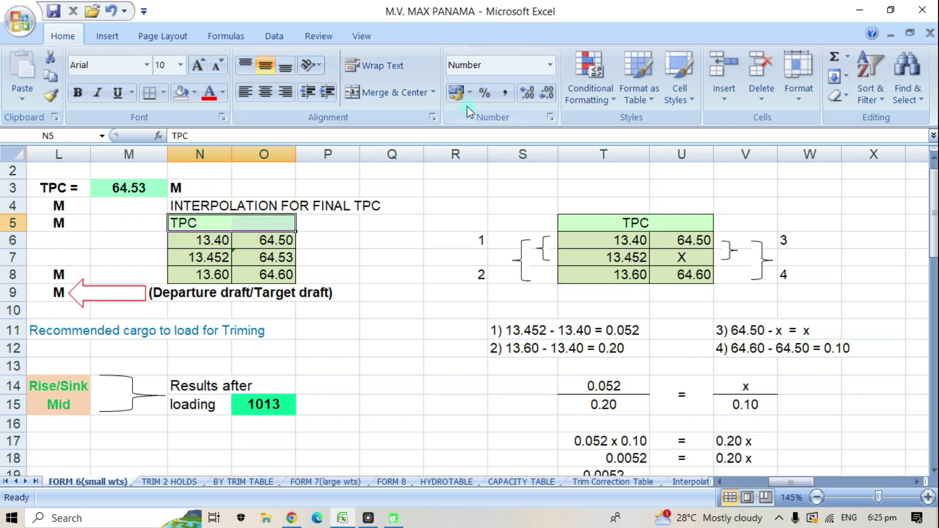
pyautogui.click(404, 94)
pyautogui.click(397, 311)
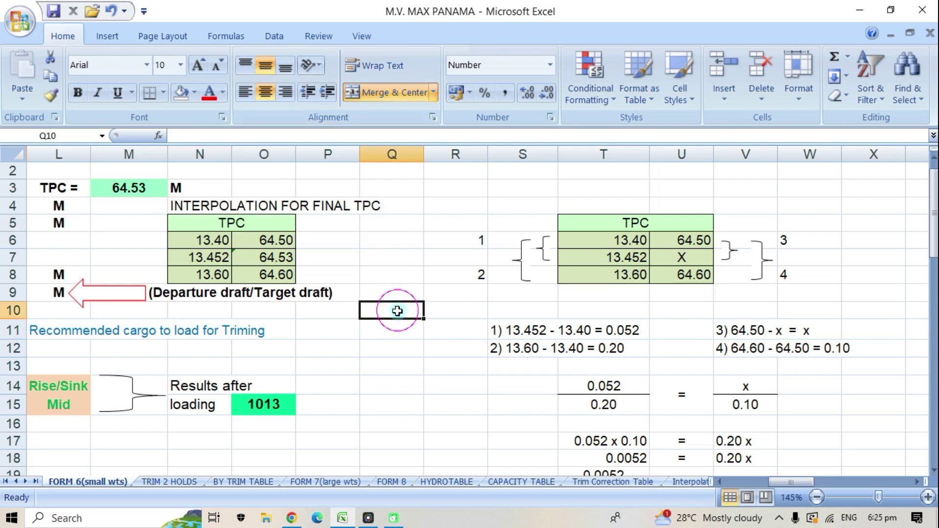
pyautogui.click(55, 11)
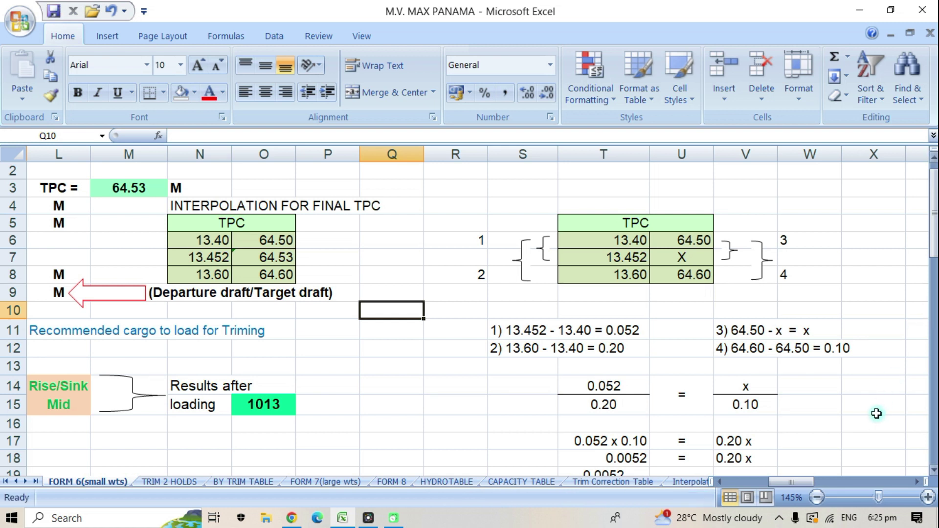
# Step: Return to the present draft, hydrostatic values and mid draft sections at the start of FORM 6(small wts)
pyautogui.click(934, 250)
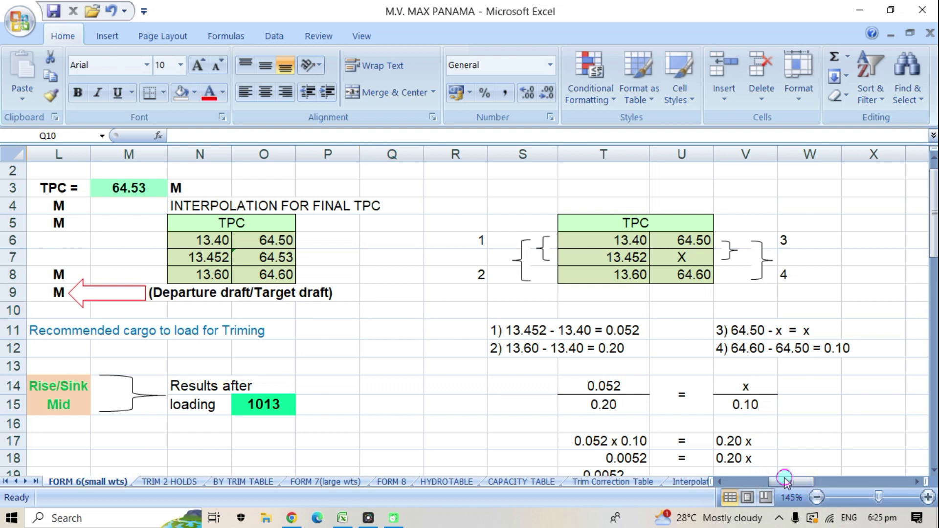
pyautogui.moveTo(932, 250); pyautogui.dragTo(928, 267)
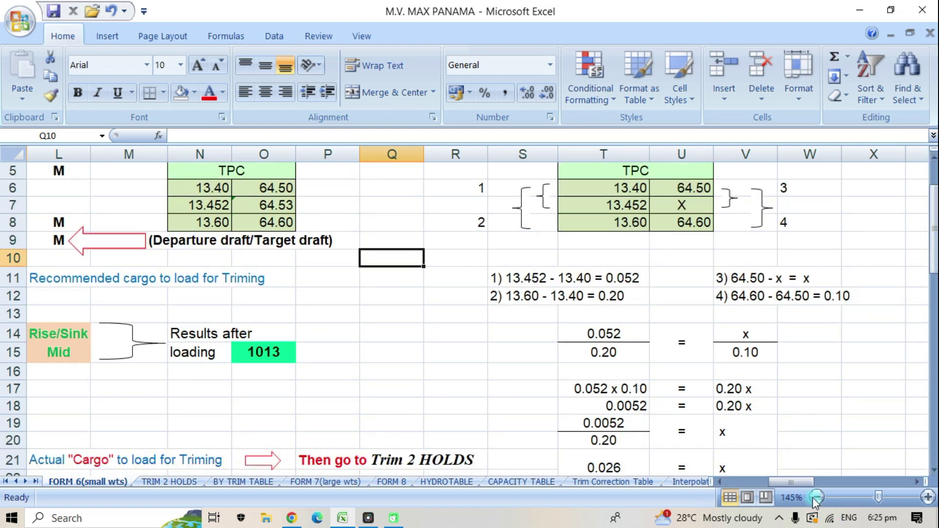
pyautogui.moveTo(787, 477); pyautogui.dragTo(726, 479)
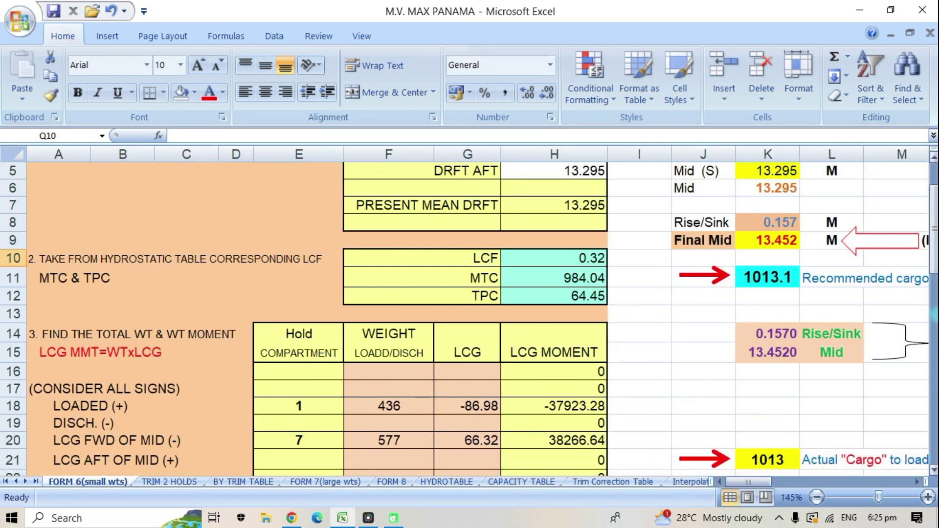
pyautogui.moveTo(930, 267); pyautogui.dragTo(930, 255)
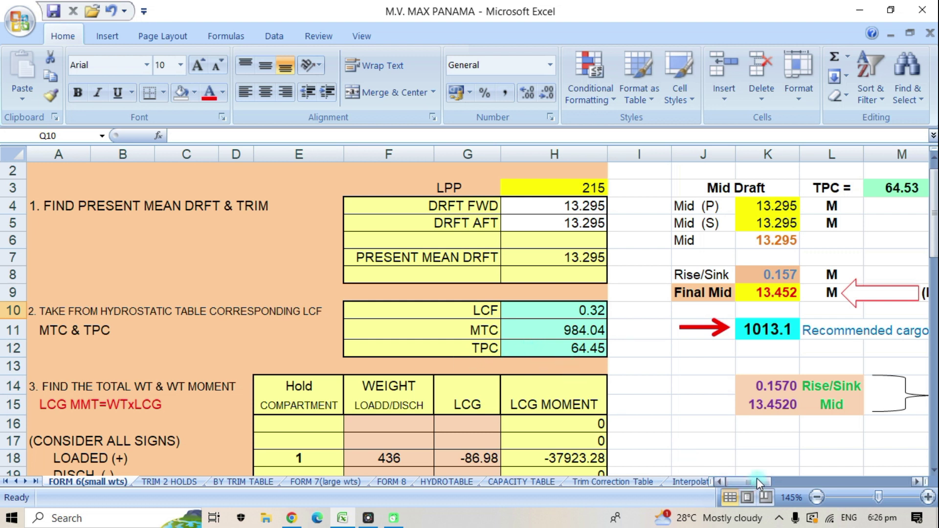
# Step: Locate the MTC interpolation in columns Z to AE and relate it to the present mean draft and MTC values at the form's start
pyautogui.moveTo(756, 478); pyautogui.dragTo(802, 479)
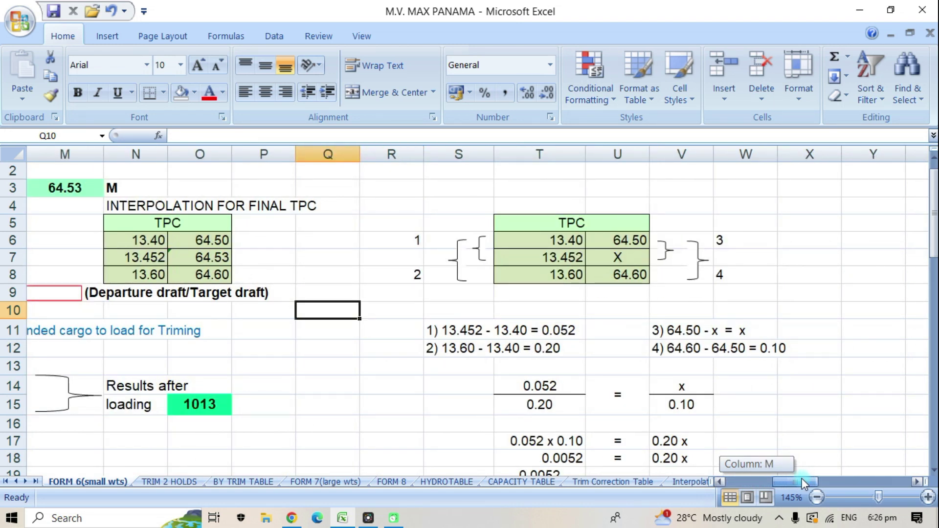
pyautogui.moveTo(802, 480); pyautogui.dragTo(832, 481)
pyautogui.moveTo(834, 483); pyautogui.dragTo(834, 484)
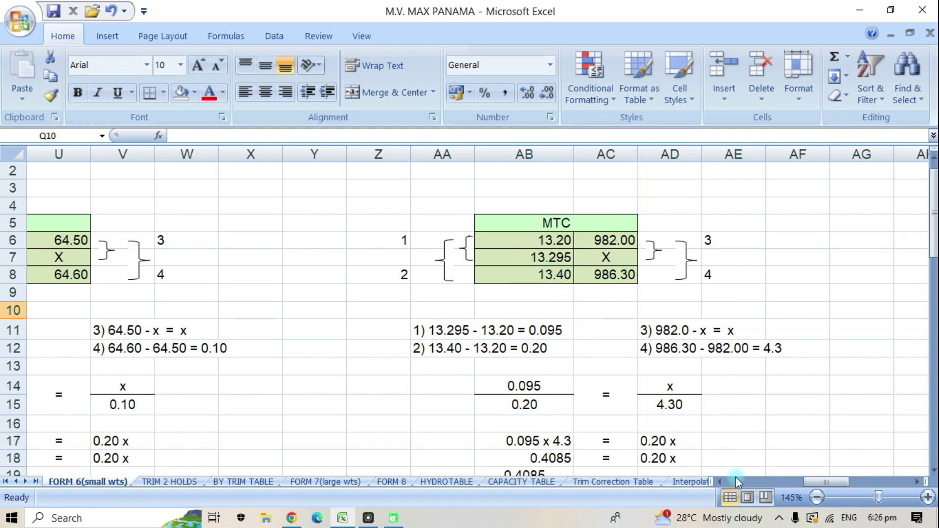
pyautogui.moveTo(816, 480); pyautogui.dragTo(753, 488)
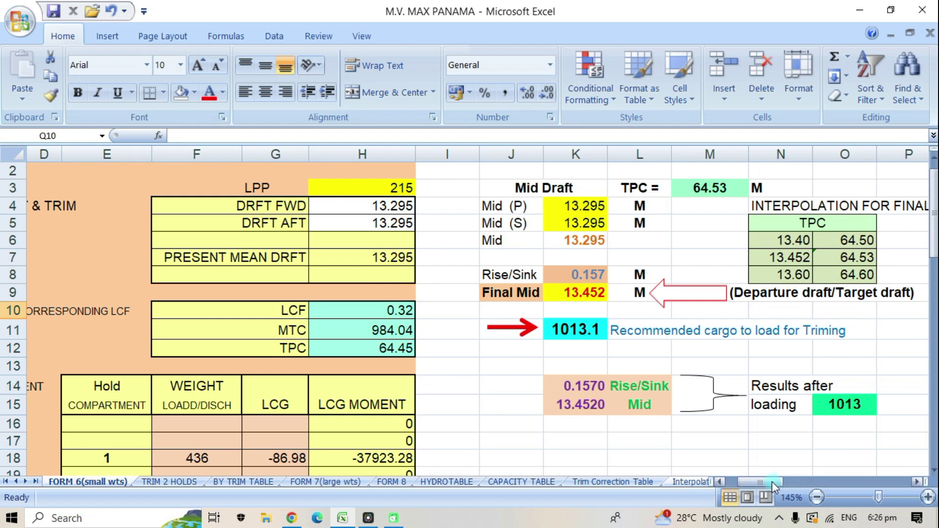
pyautogui.moveTo(770, 480); pyautogui.dragTo(837, 483)
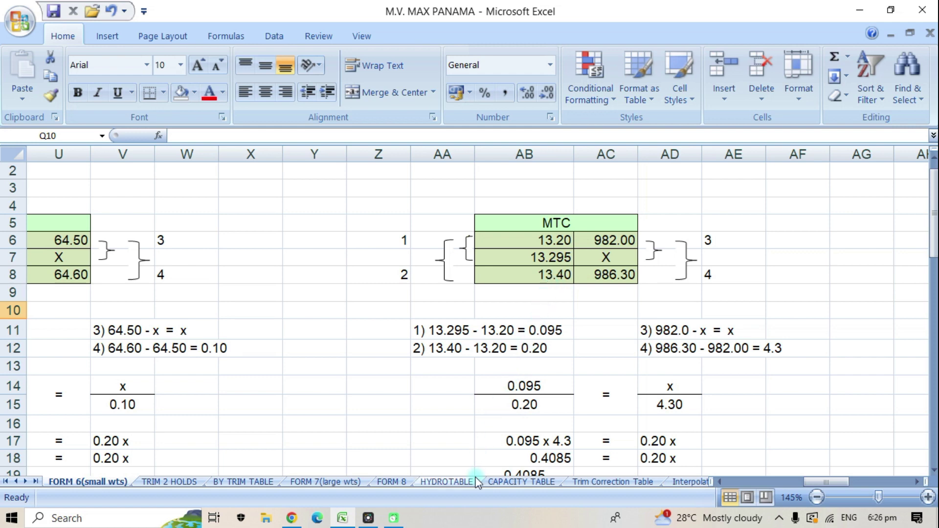
# Step: Compare the MTC values for the 13.20 and 13.40 drafts in HYDROTABLE with the MTC interpolation table on FORM 6(small wts)
pyautogui.click(446, 481)
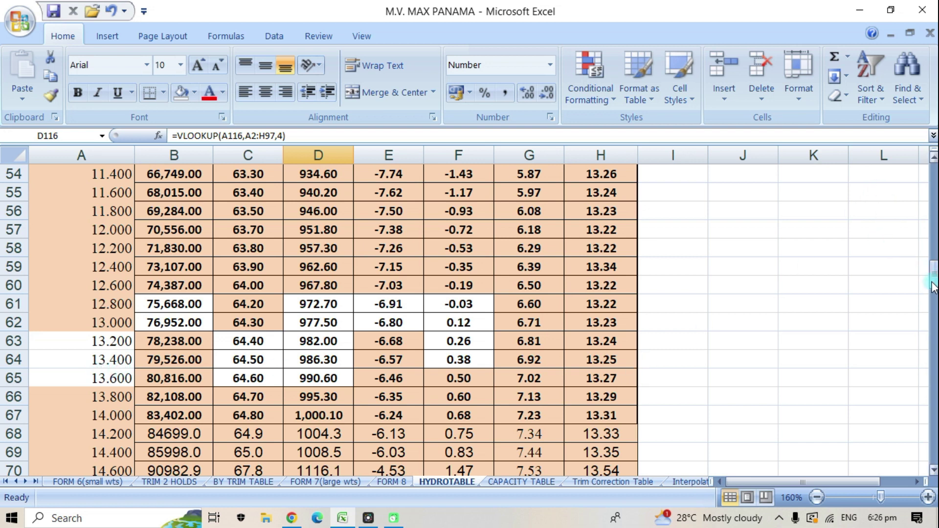
pyautogui.moveTo(933, 282); pyautogui.dragTo(933, 171)
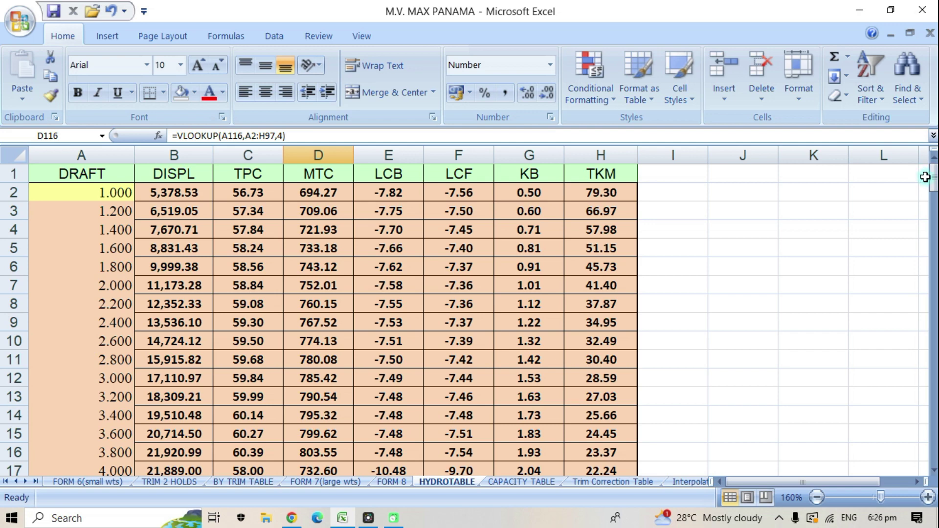
pyautogui.moveTo(933, 179); pyautogui.dragTo(935, 275)
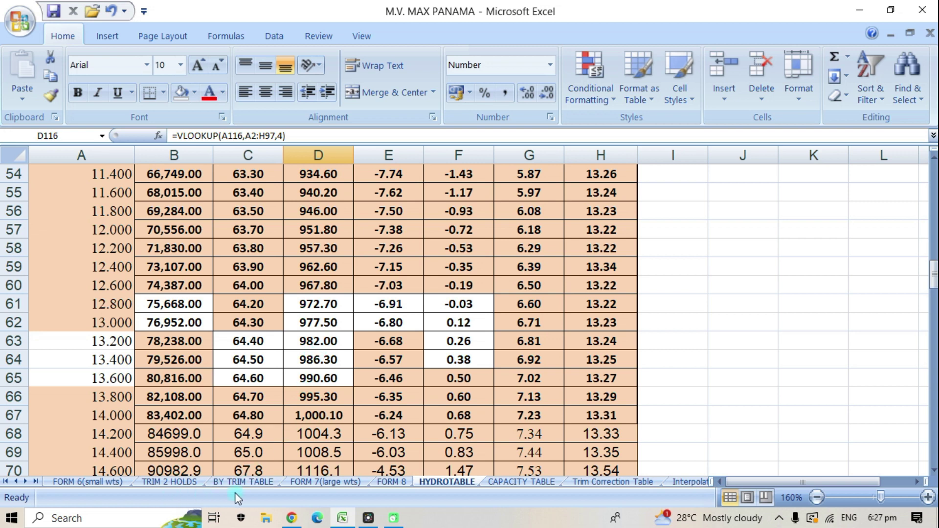
pyautogui.click(79, 482)
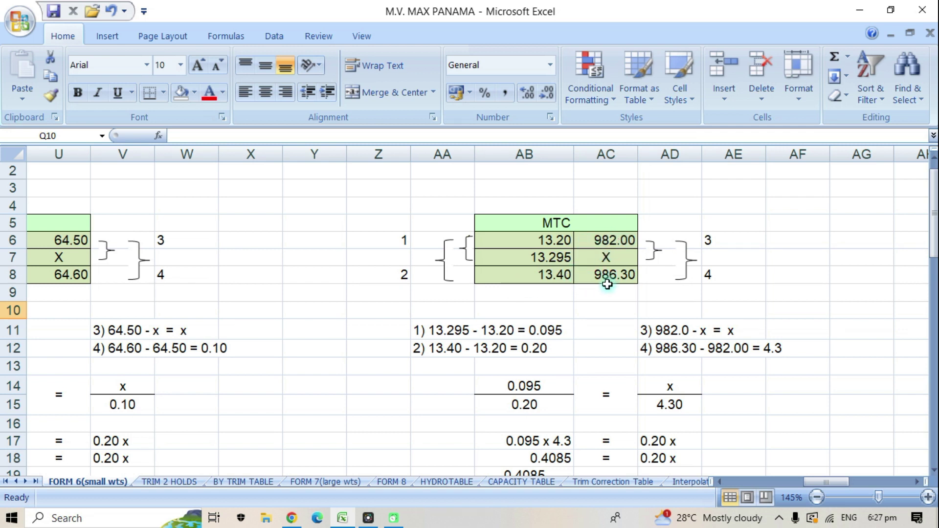
pyautogui.click(448, 482)
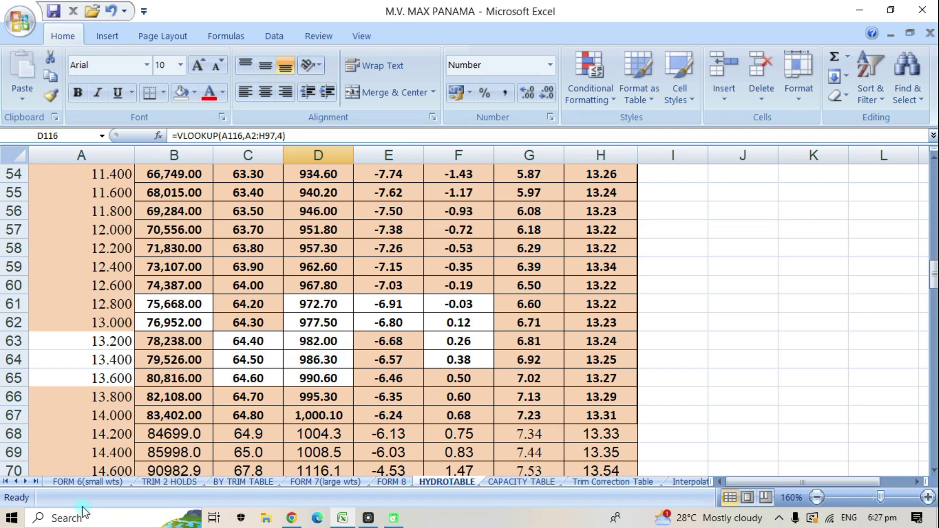
pyautogui.click(97, 482)
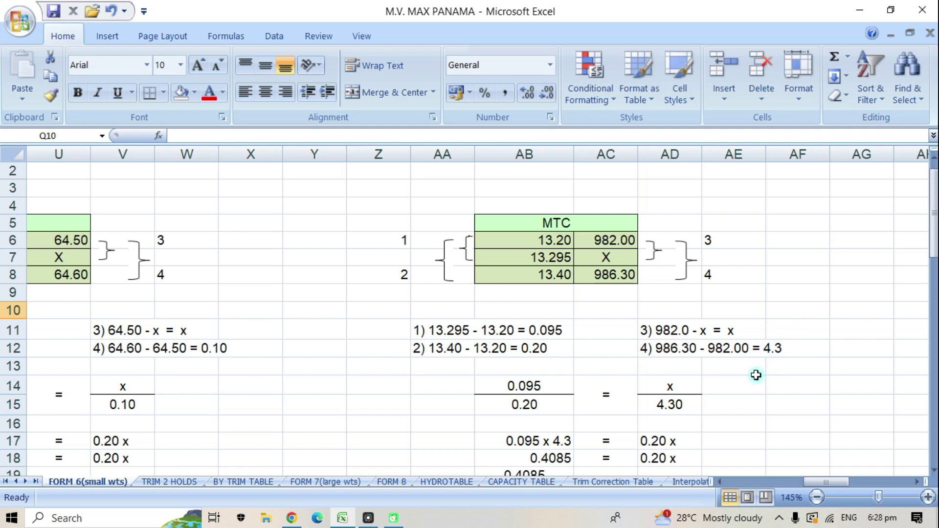
# Step: Check the MTC quotient with the formula =AB19/AB20 in cell AE20, and clear the cell again
pyautogui.moveTo(933, 245); pyautogui.dragTo(933, 254)
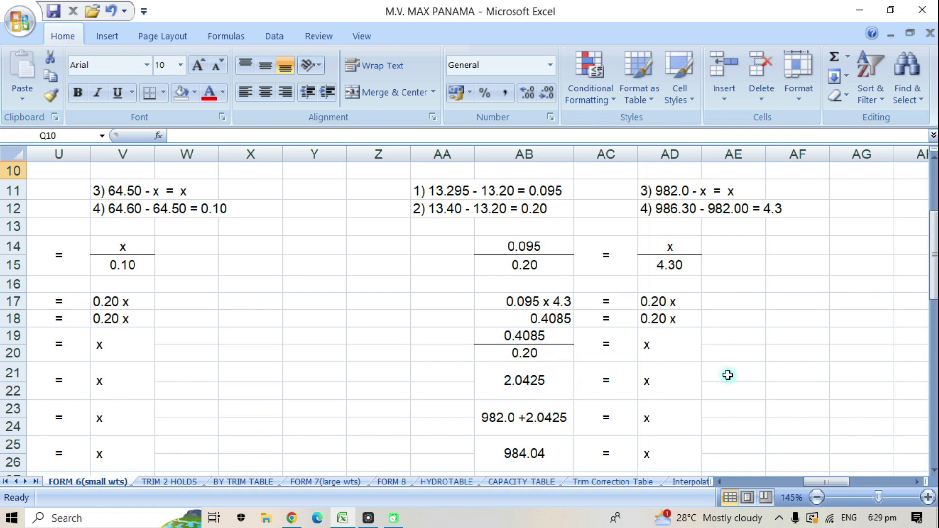
pyautogui.click(732, 357)
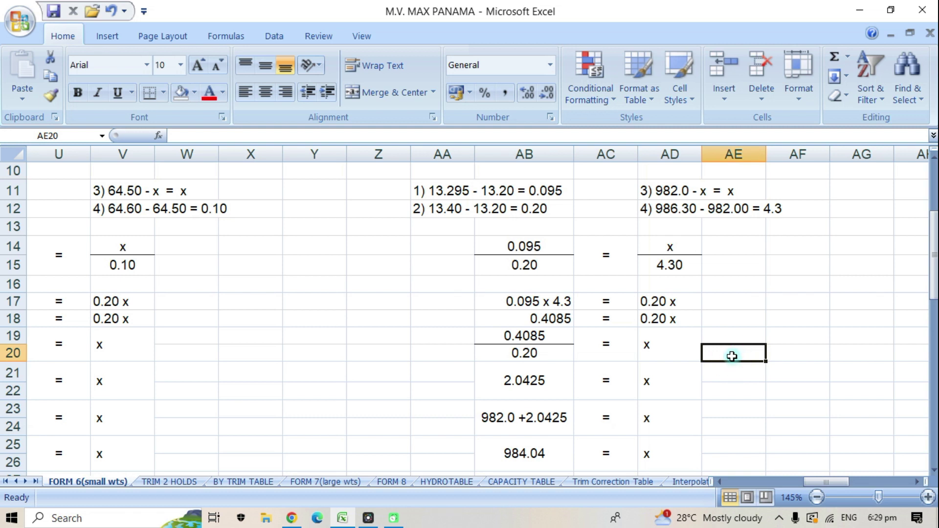
pyautogui.write('=')
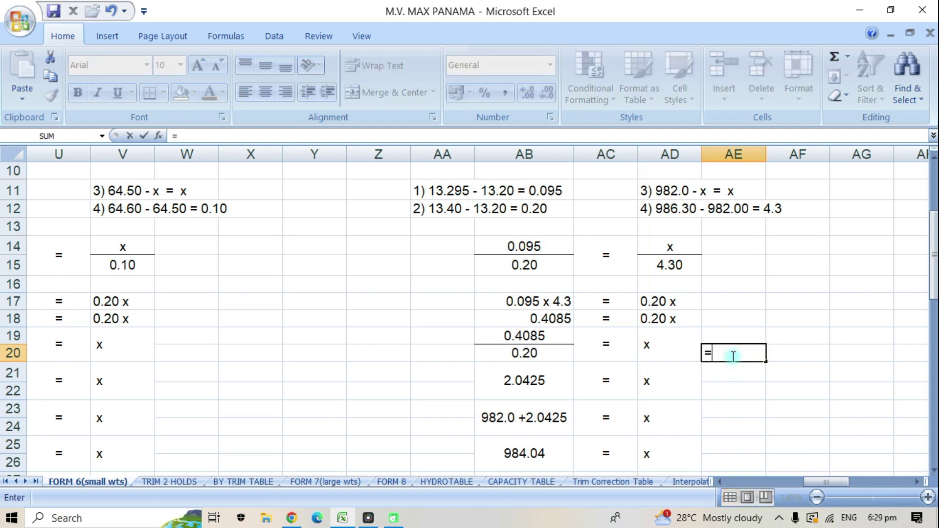
pyautogui.click(525, 337)
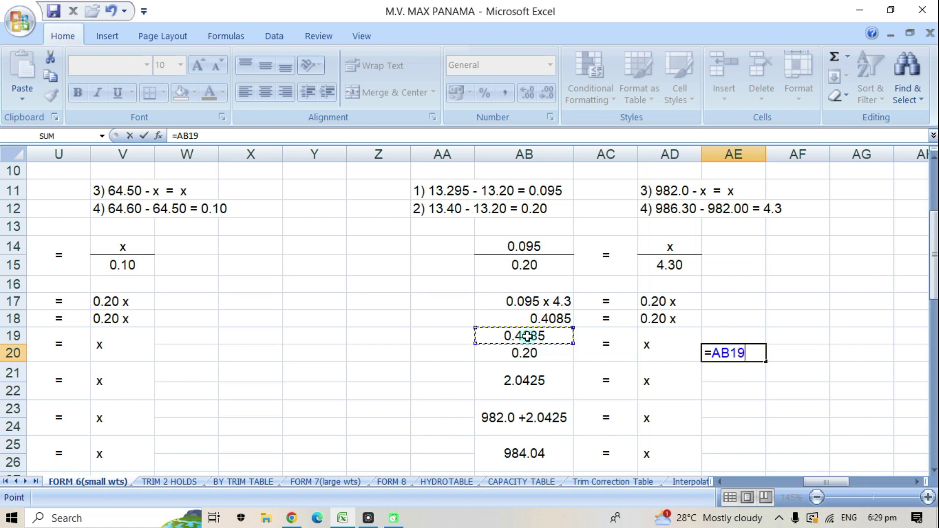
pyautogui.write('/')
pyautogui.click(526, 354)
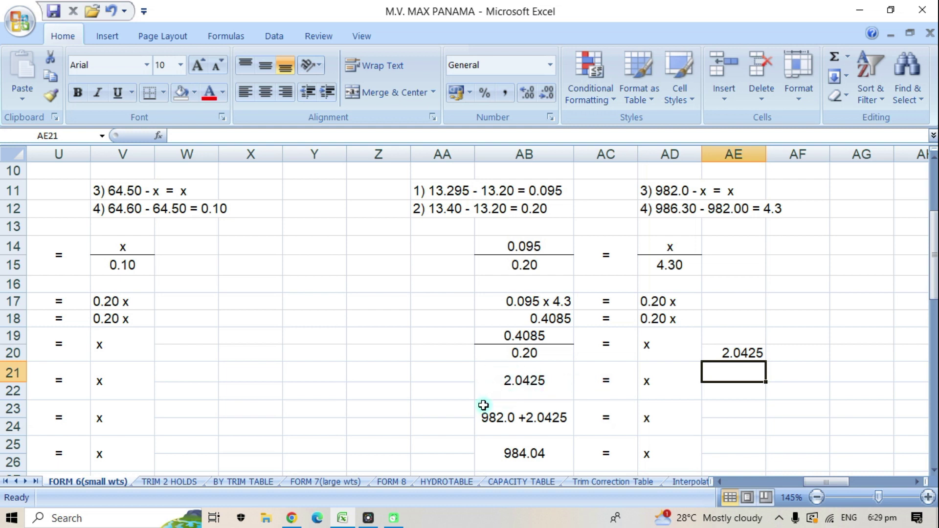
pyautogui.click(739, 352)
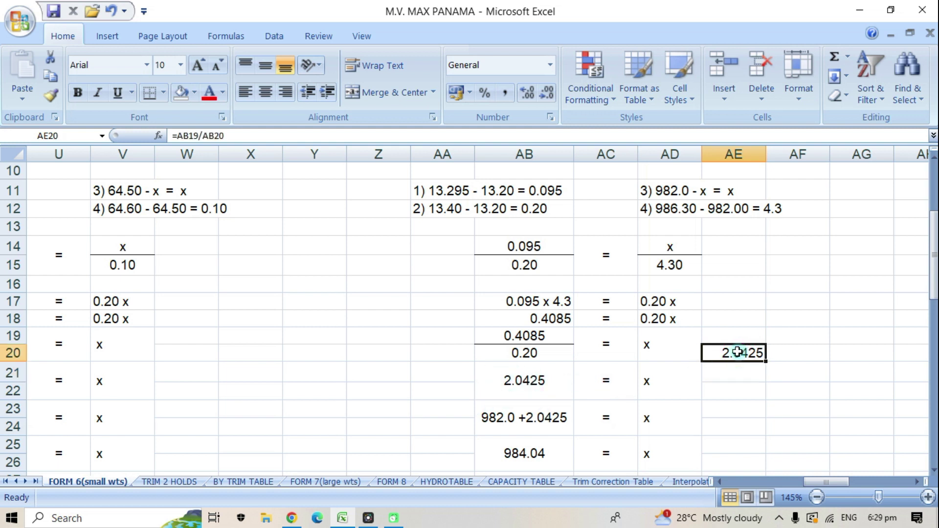
pyautogui.press('Delete')
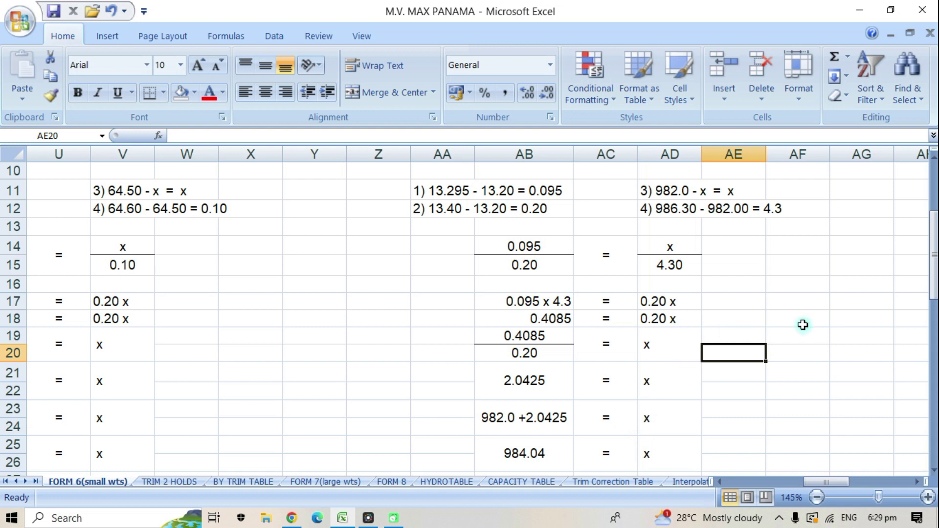
# Step: Review the worked MTC interpolation from its draft table, including the 13.40 draft's MTC in AC8, through to the final value
pyautogui.moveTo(932, 285); pyautogui.dragTo(933, 239)
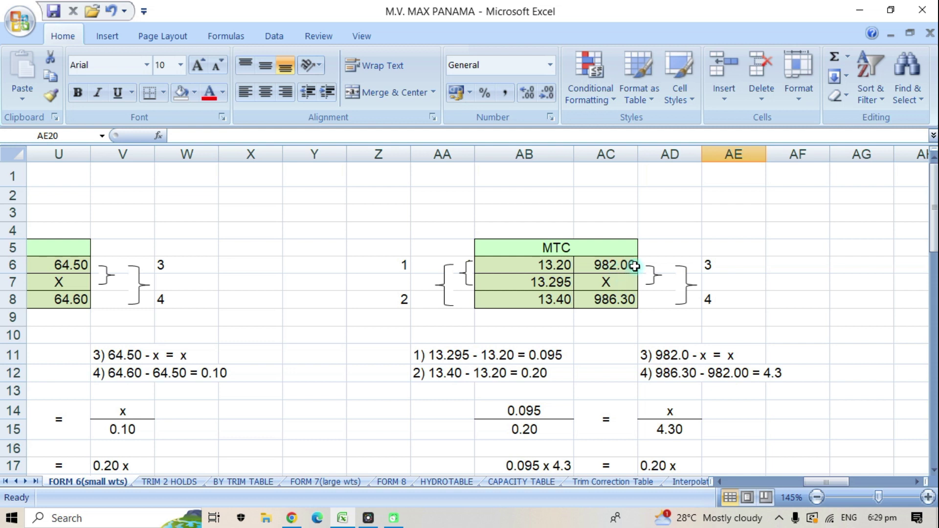
pyautogui.click(629, 298)
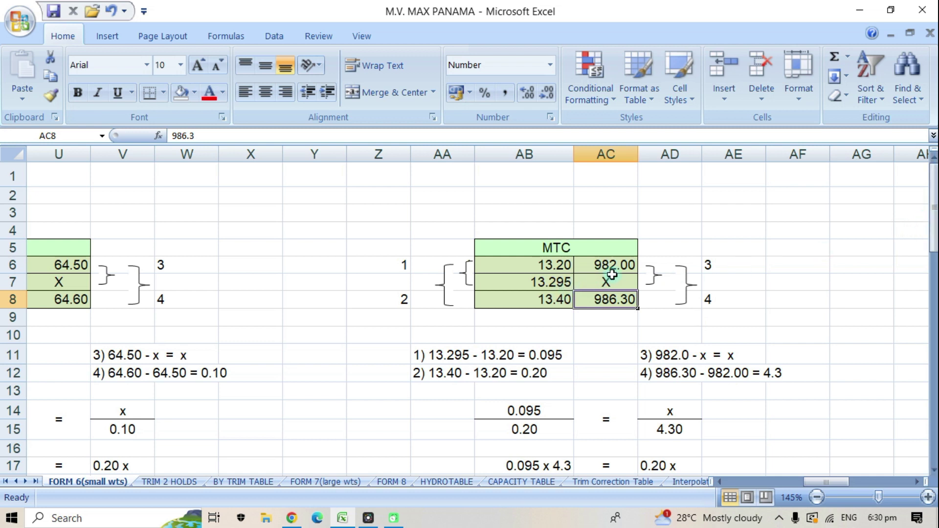
pyautogui.moveTo(933, 238); pyautogui.dragTo(932, 313)
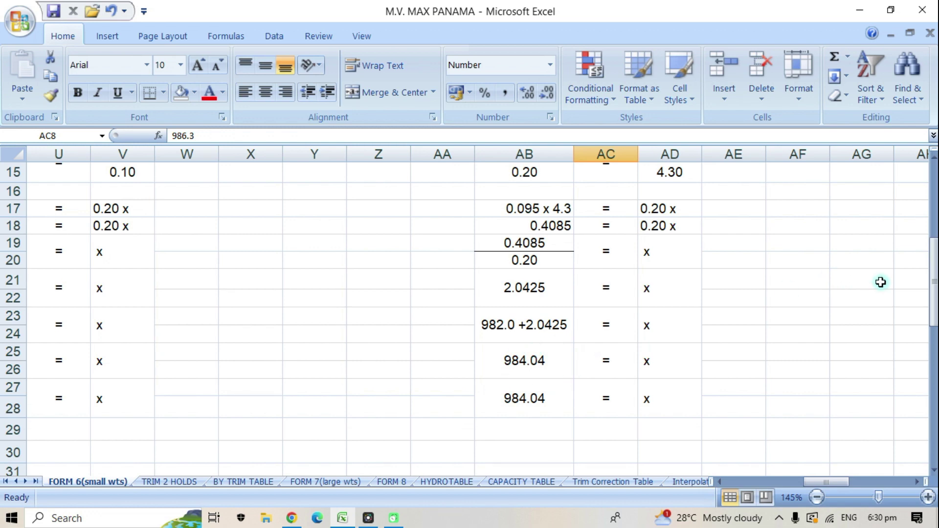
pyautogui.moveTo(933, 317); pyautogui.dragTo(931, 251)
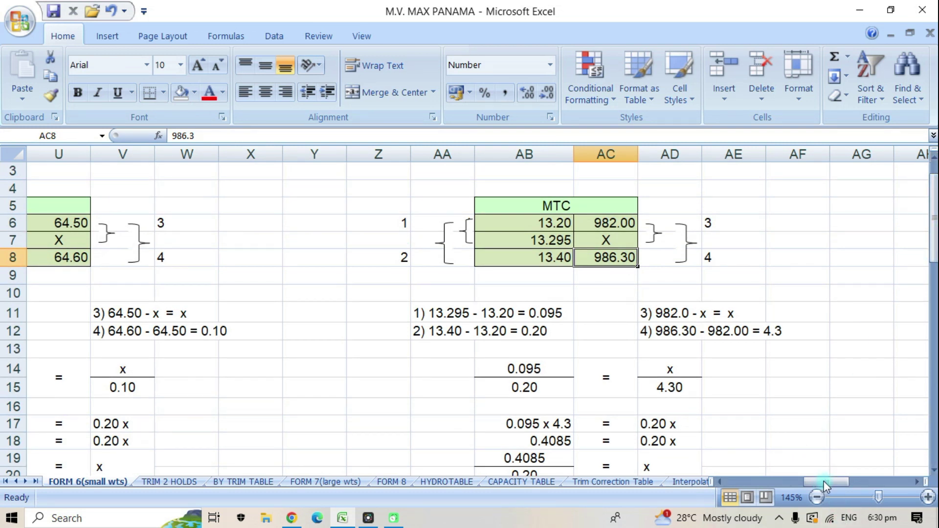
pyautogui.moveTo(932, 244); pyautogui.dragTo(933, 269)
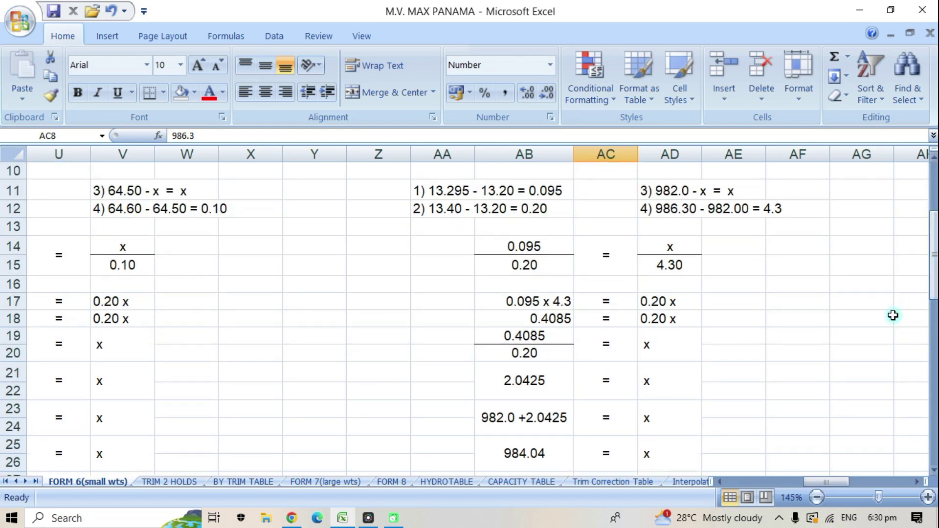
# Step: Compare the interpolated MTC with the MTC entry in section 2 of the form, and return to the MTC interpolation table
pyautogui.moveTo(826, 479); pyautogui.dragTo(755, 484)
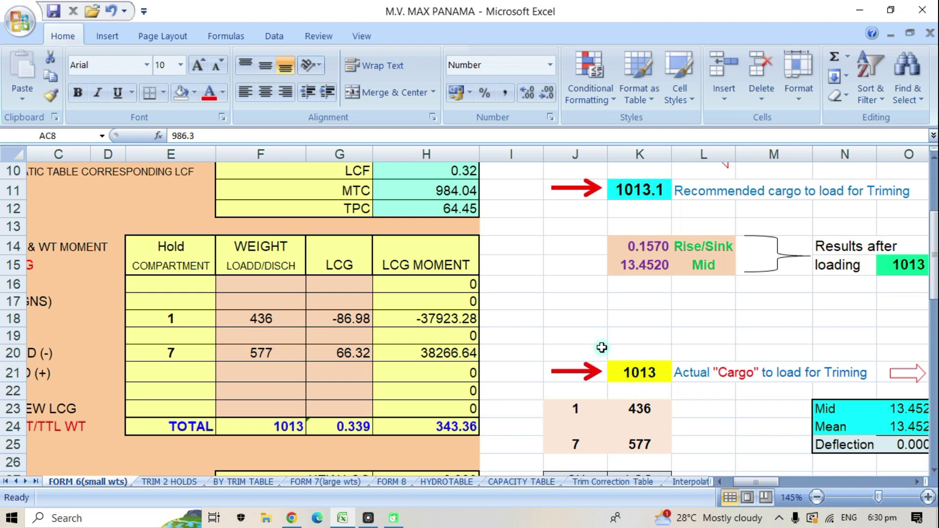
pyautogui.moveTo(762, 477); pyautogui.dragTo(839, 484)
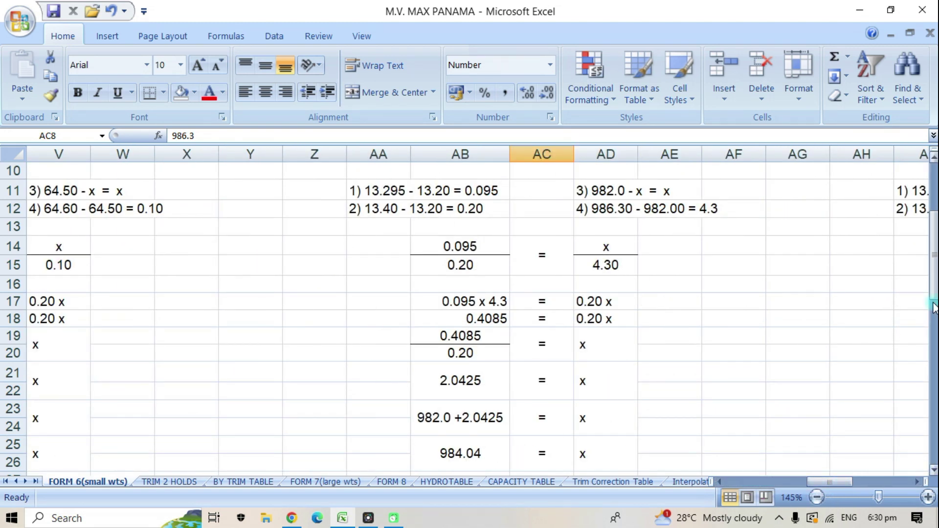
pyautogui.moveTo(934, 292); pyautogui.dragTo(935, 271)
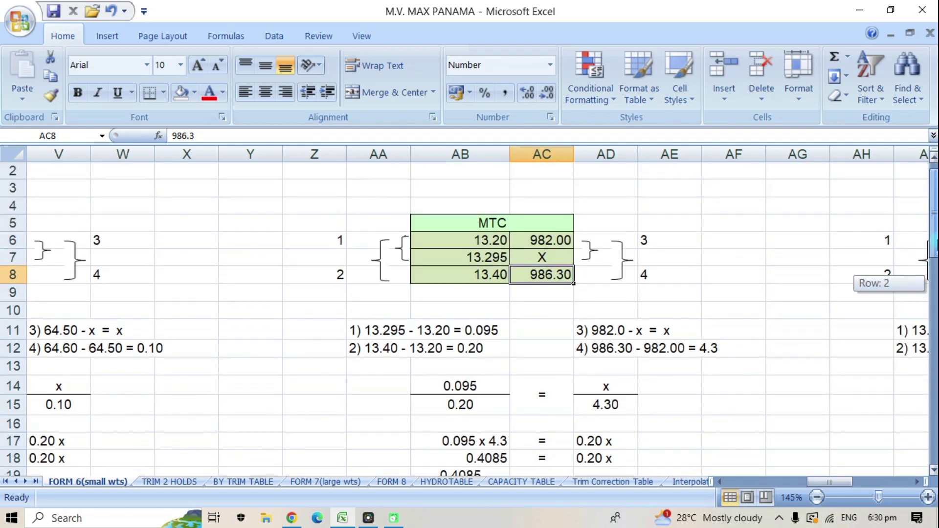
# Step: Compare the TPC values for the 13.20 and 13.40 drafts in HYDROTABLE with the present-draft TPC interpolation table in AJ5:AK8
pyautogui.moveTo(823, 482); pyautogui.dragTo(846, 478)
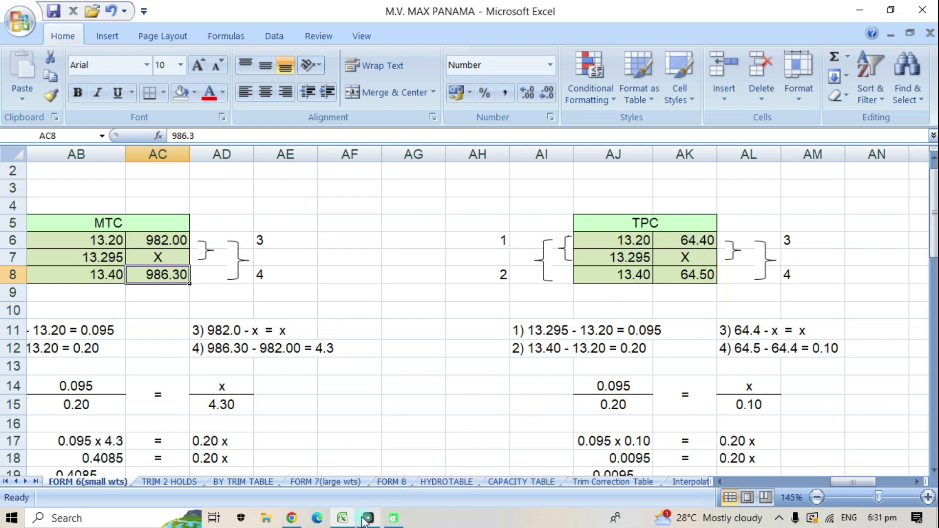
pyautogui.moveTo(343, 522)
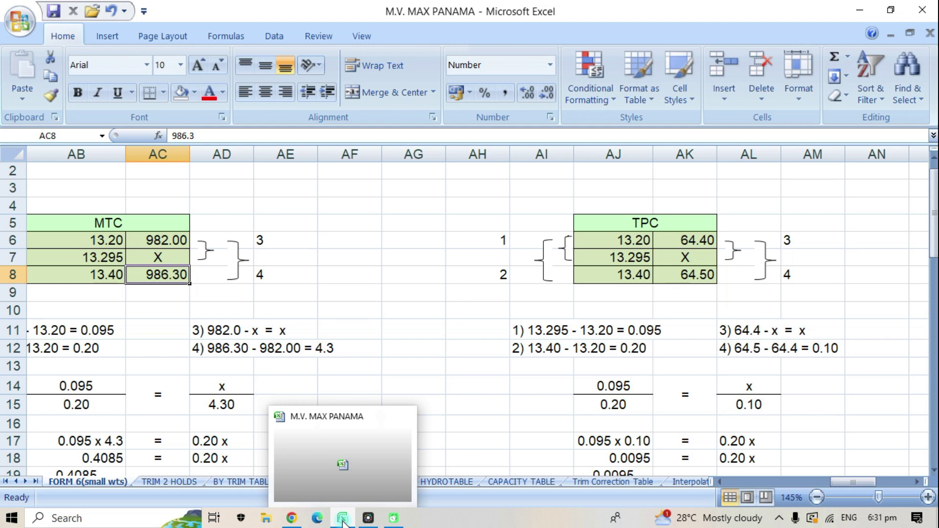
pyautogui.click(450, 481)
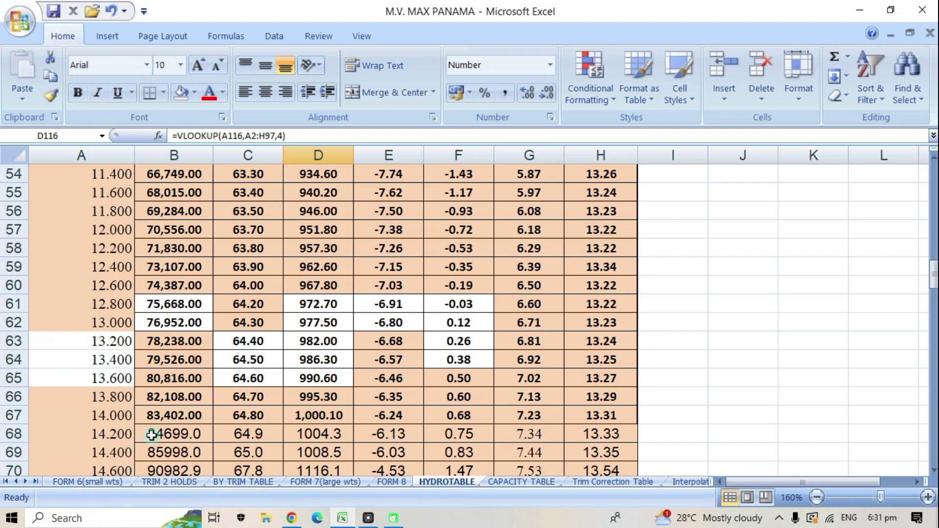
pyautogui.moveTo(932, 276); pyautogui.dragTo(932, 167)
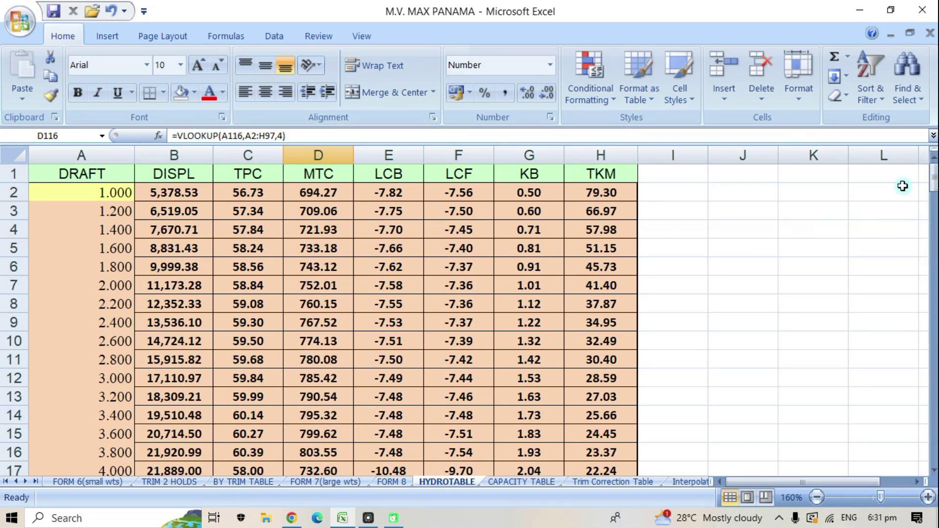
pyautogui.moveTo(933, 182); pyautogui.dragTo(933, 271)
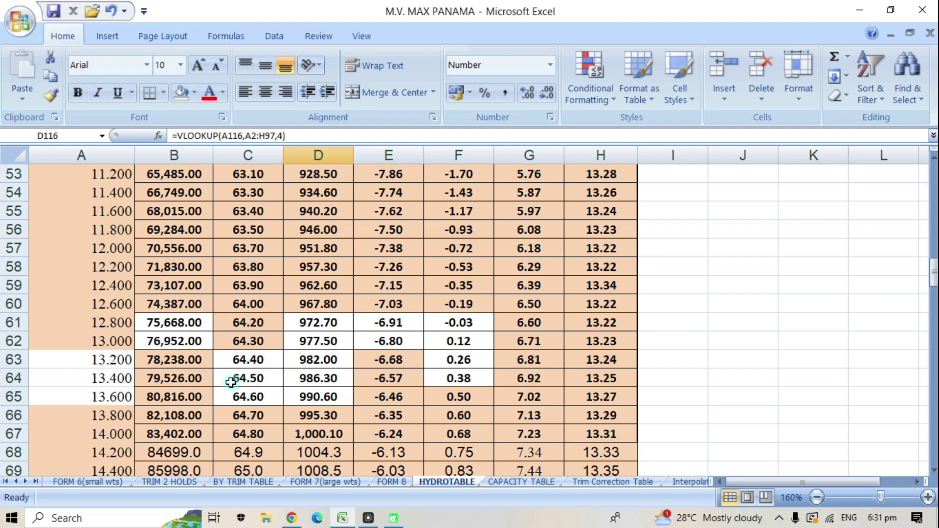
pyautogui.click(88, 482)
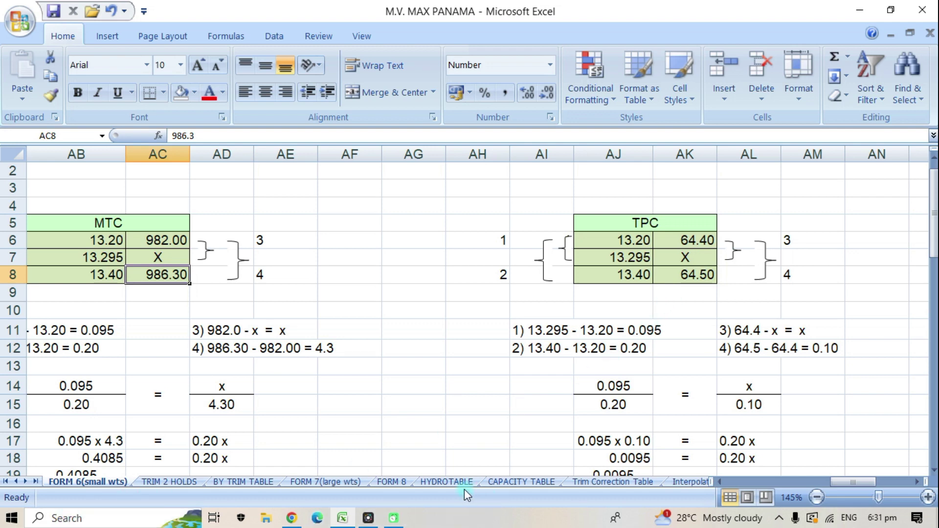
pyautogui.click(449, 482)
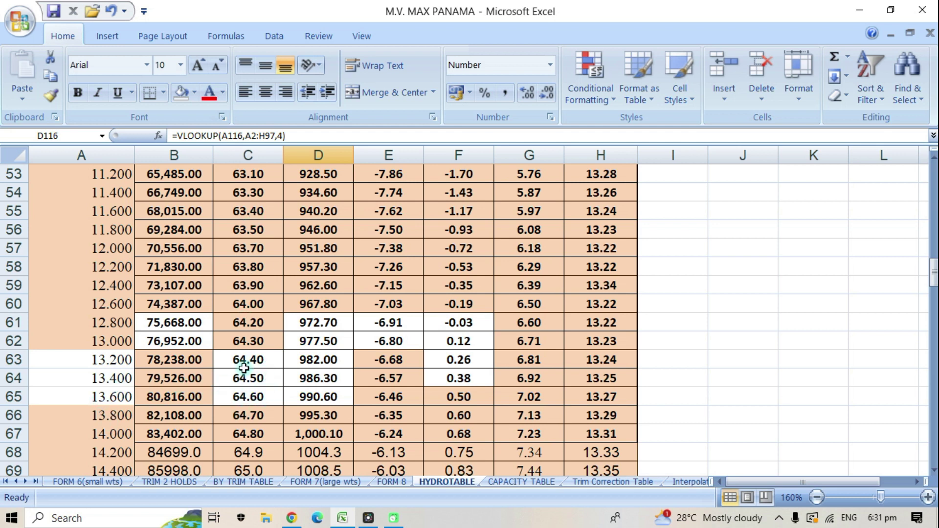
pyautogui.click(85, 482)
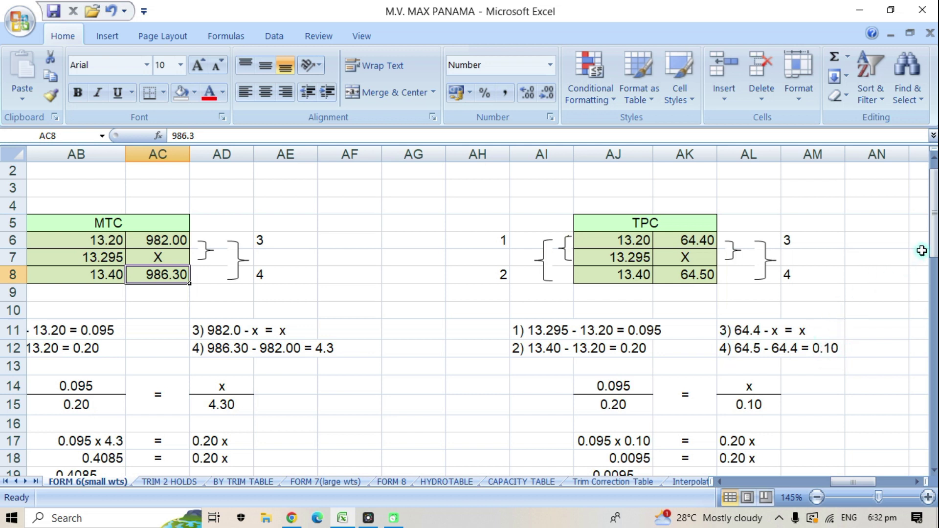
# Step: Check the TPC quotient with the formula =AJ19/AJ20 in cell AM21, and clear the cell again
pyautogui.moveTo(934, 244); pyautogui.dragTo(932, 266)
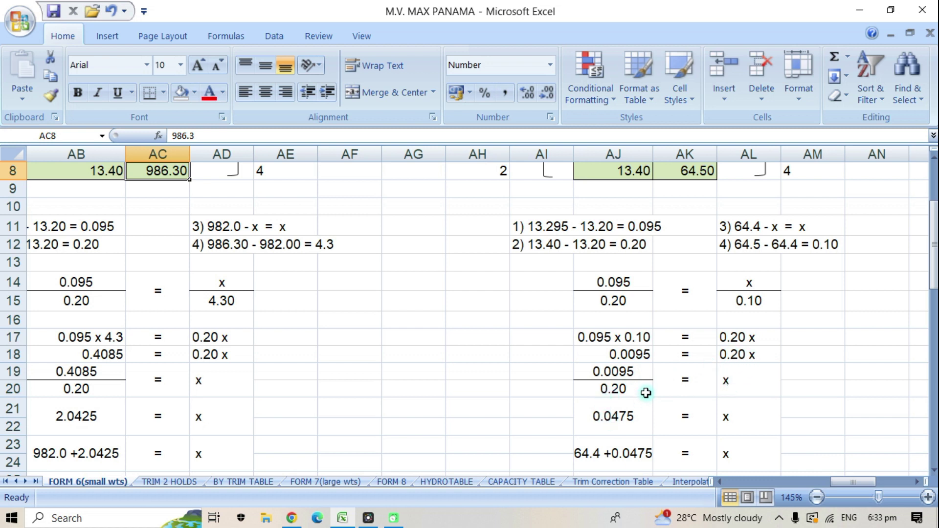
pyautogui.click(800, 410)
pyautogui.write('=')
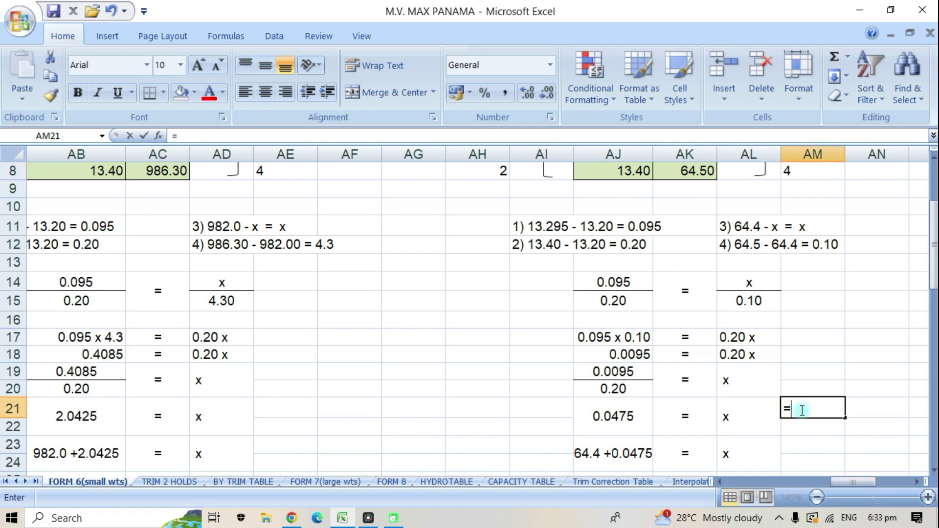
pyautogui.click(618, 374)
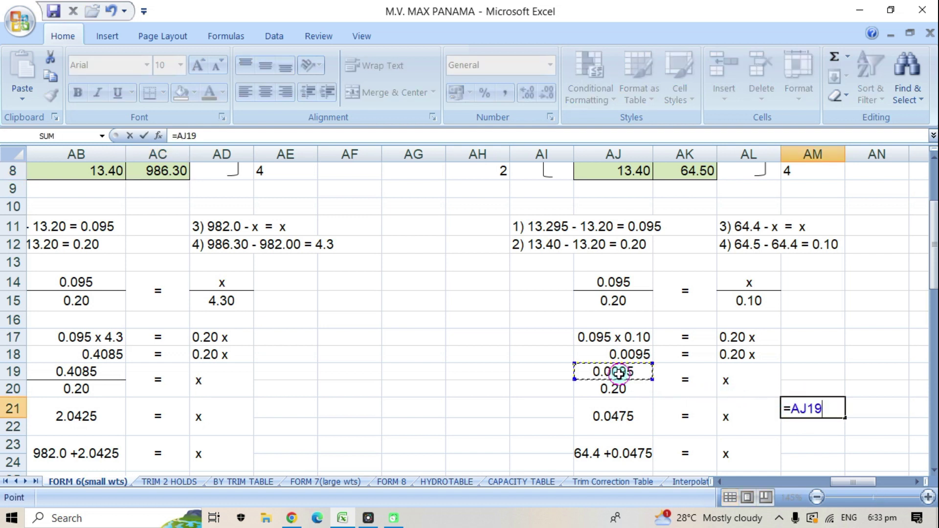
pyautogui.write('/')
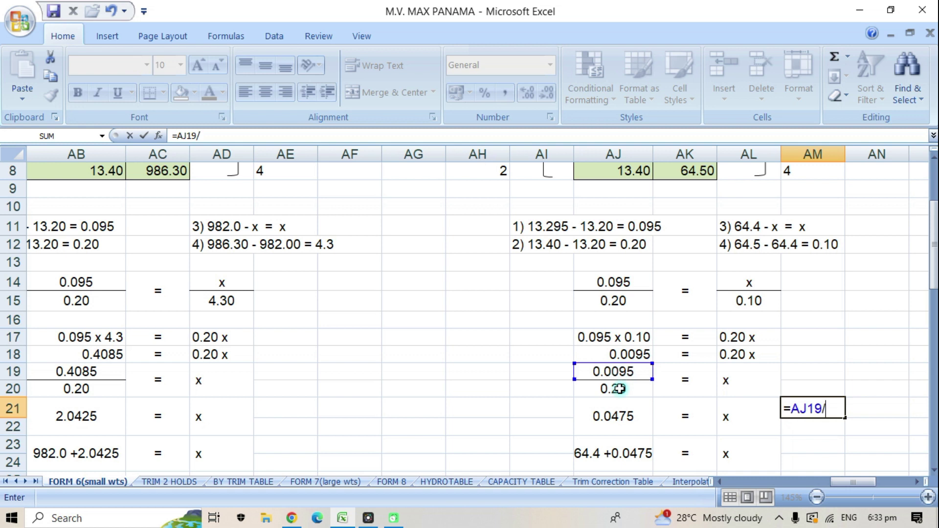
pyautogui.click(614, 392)
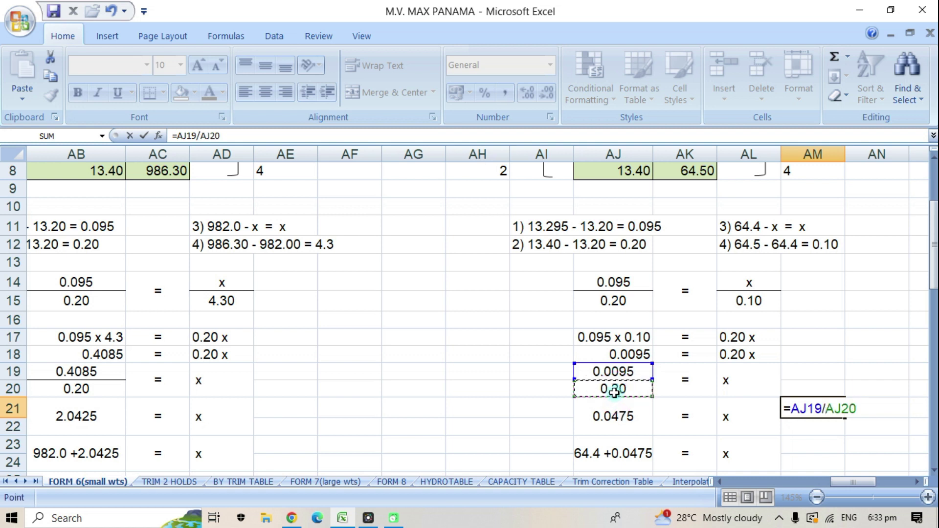
pyautogui.press('Return')
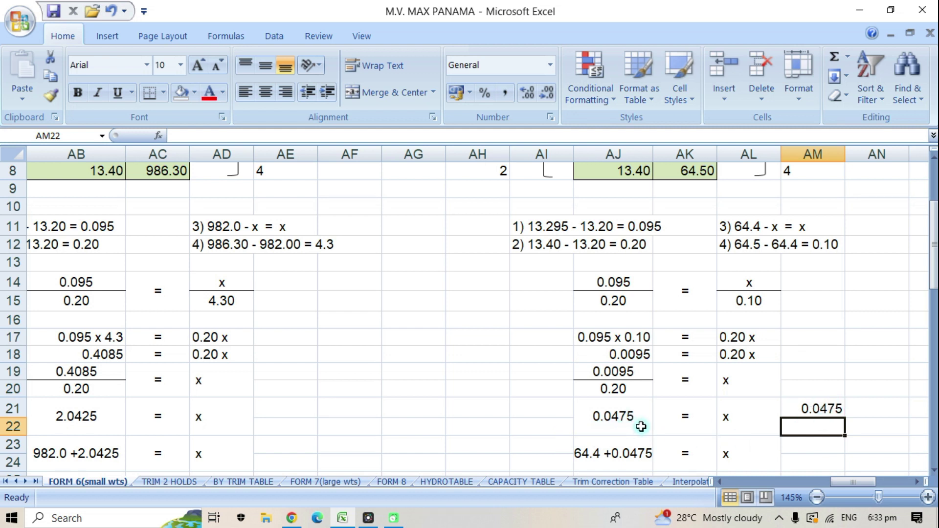
pyautogui.click(814, 412)
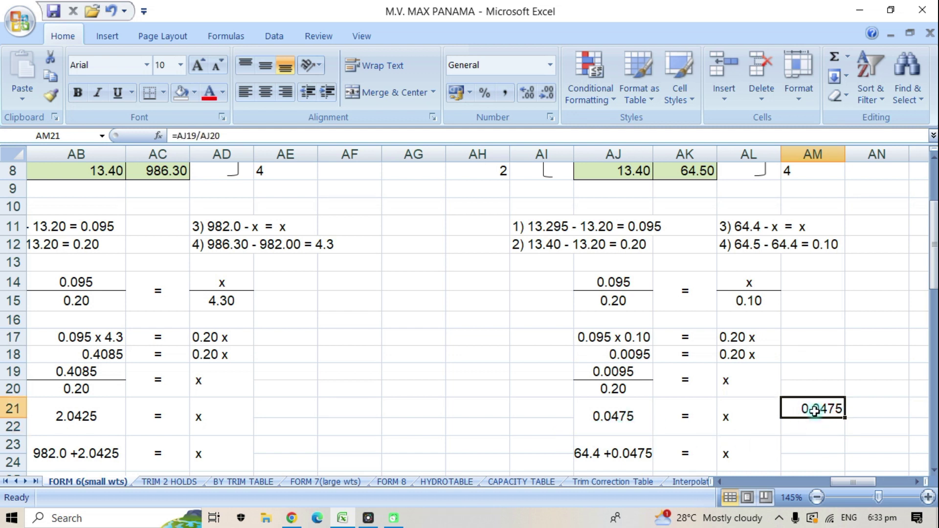
pyautogui.press('Delete')
# Step: Calculate the interpolated TPC in cell AM24 by adding the 13.20 draft's TPC to the quotient, using =AK6+AJ21
pyautogui.moveTo(933, 274); pyautogui.dragTo(934, 306)
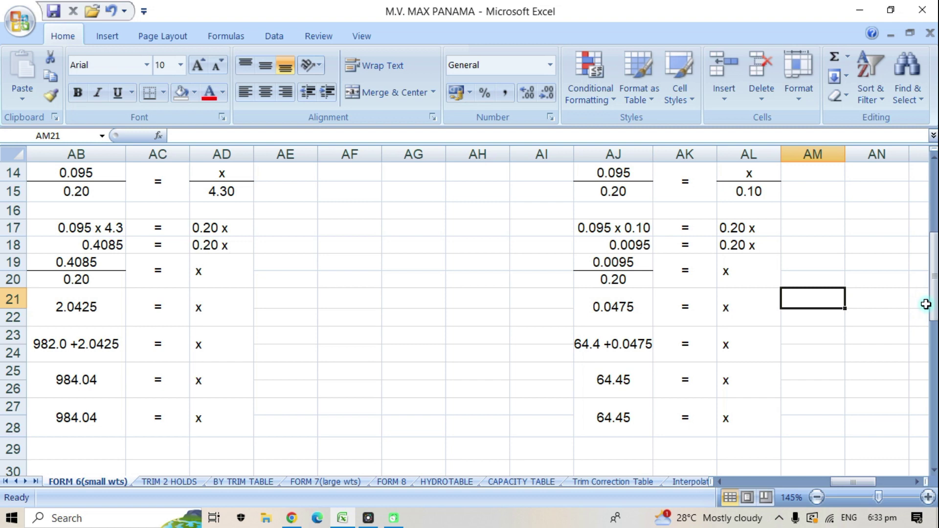
pyautogui.moveTo(932, 304); pyautogui.dragTo(917, 226)
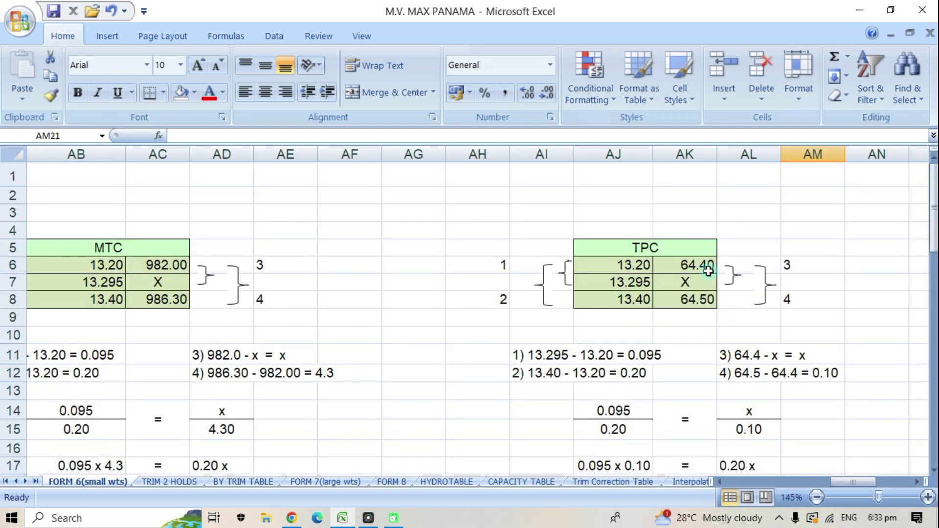
pyautogui.moveTo(709, 282); pyautogui.dragTo(708, 299)
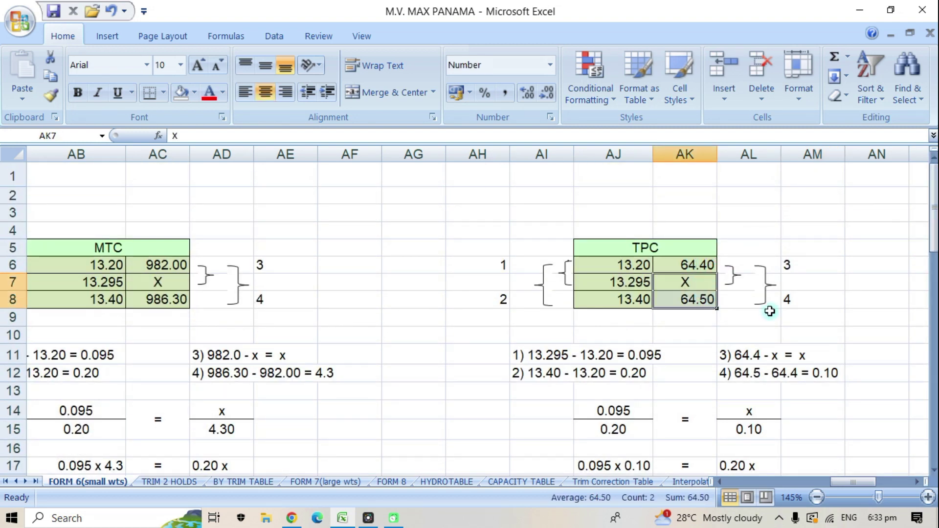
pyautogui.moveTo(932, 225); pyautogui.dragTo(933, 298)
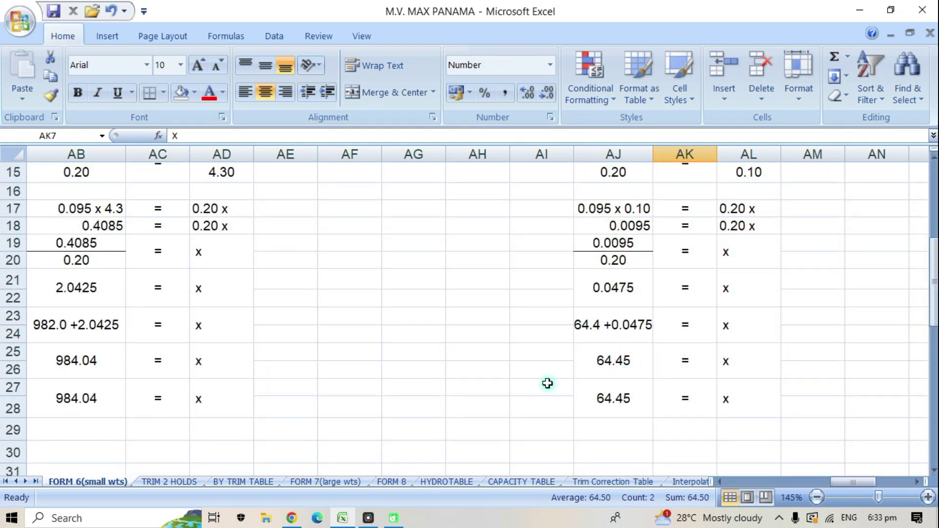
pyautogui.click(797, 336)
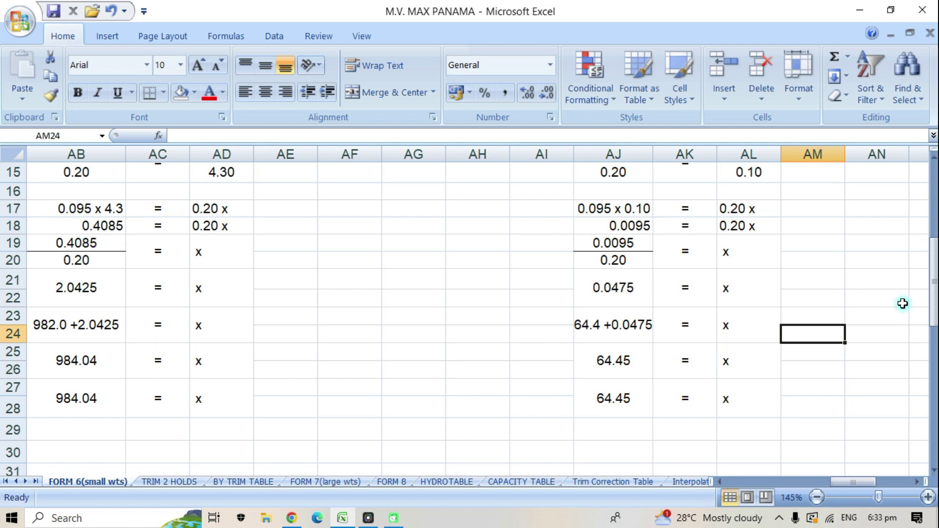
pyautogui.moveTo(933, 313); pyautogui.dragTo(934, 252)
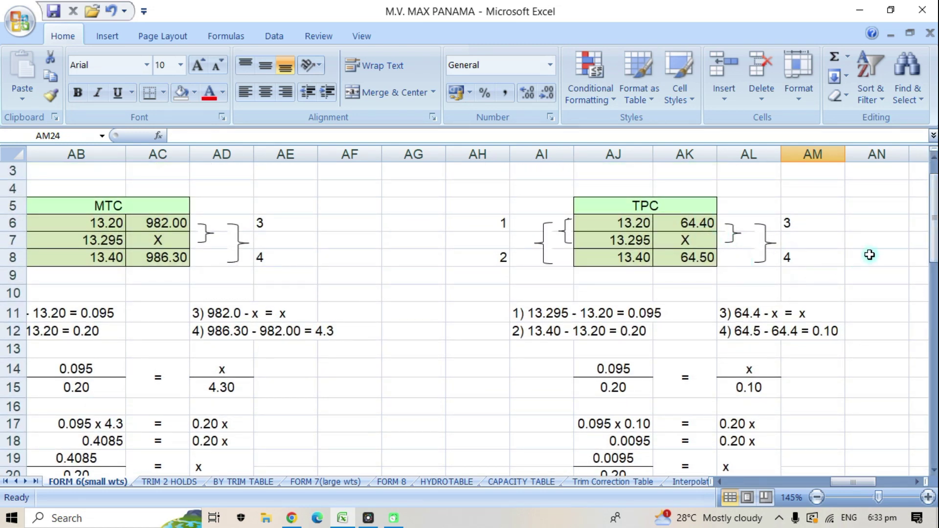
pyautogui.moveTo(934, 249); pyautogui.dragTo(922, 295)
pyautogui.write('=')
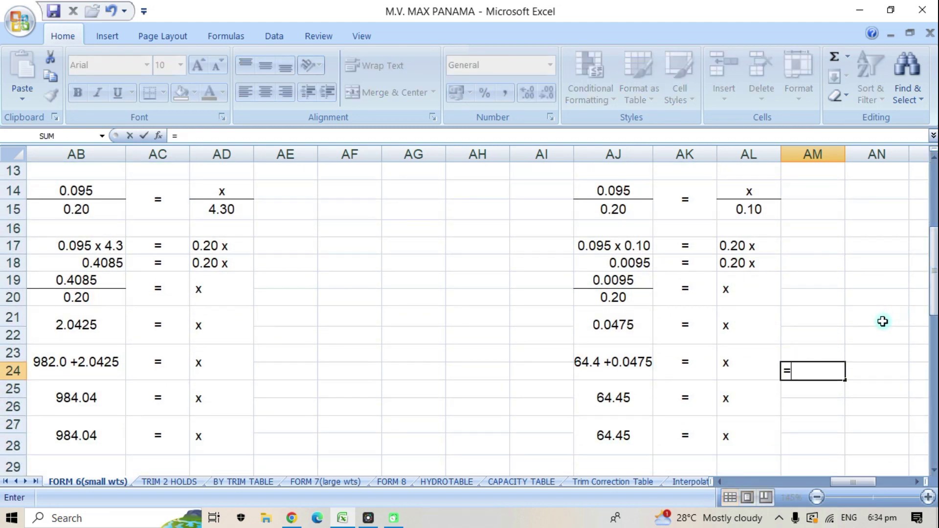
pyautogui.moveTo(935, 274); pyautogui.dragTo(935, 225)
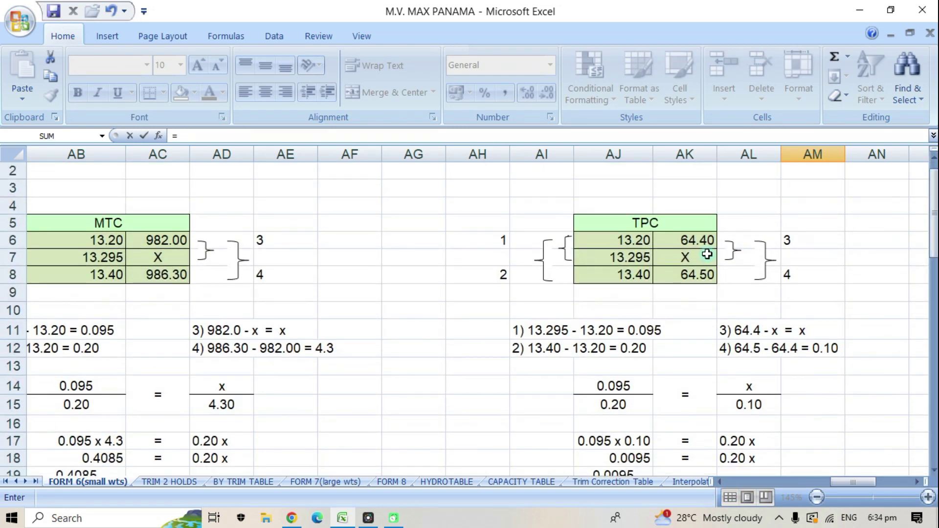
pyautogui.click(689, 238)
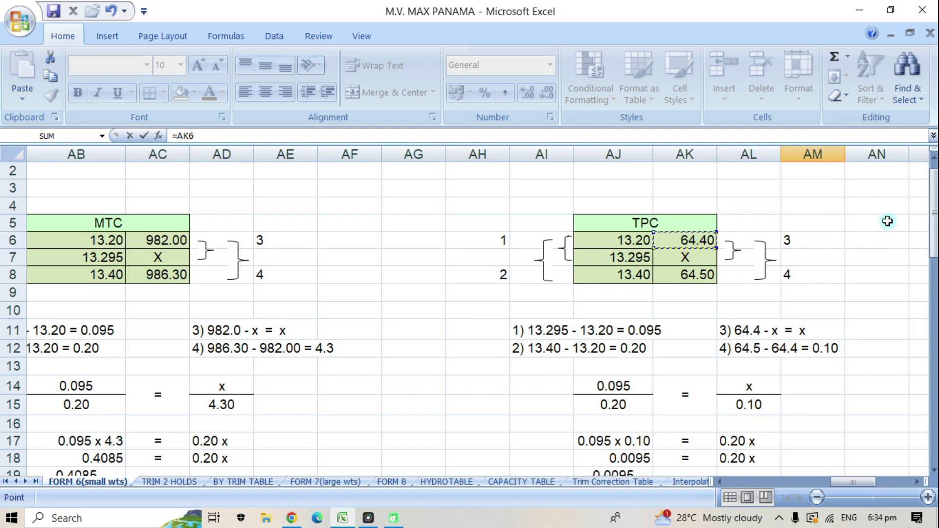
pyautogui.moveTo(935, 241); pyautogui.dragTo(935, 308)
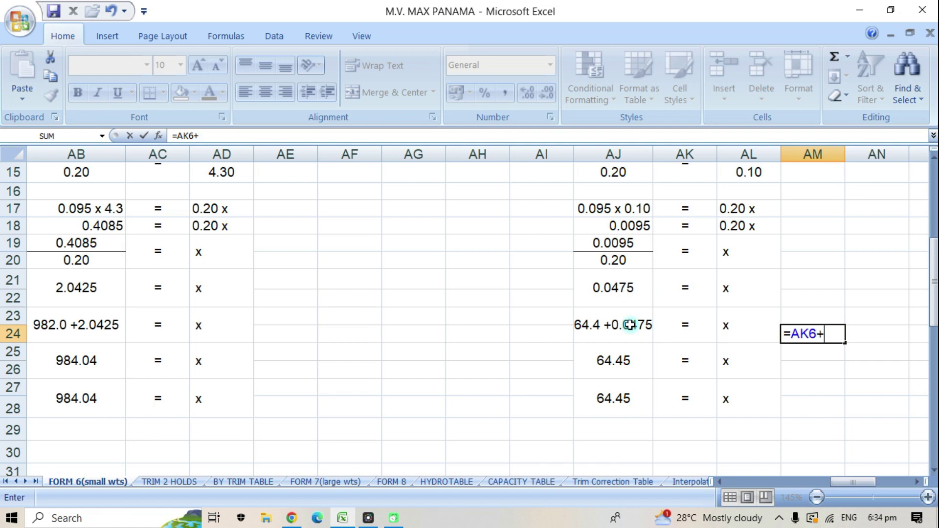
pyautogui.click(603, 287)
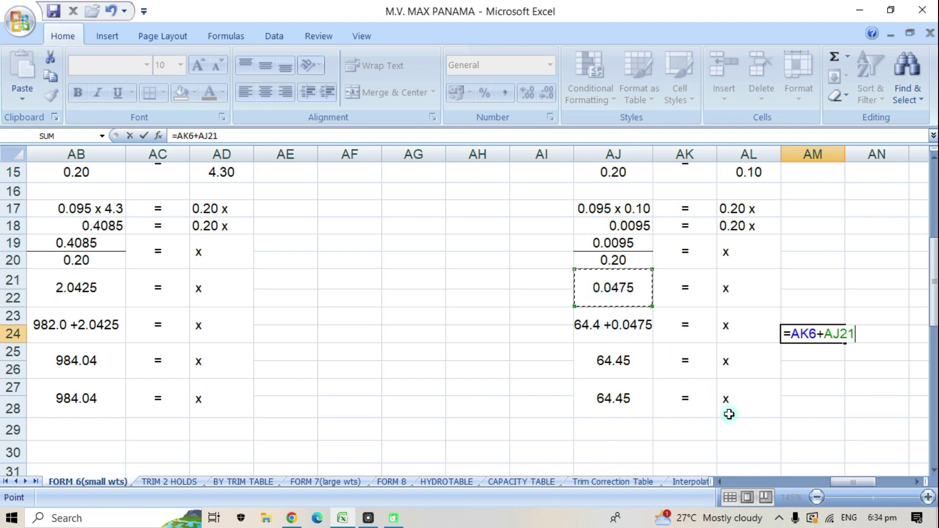
pyautogui.press('Return')
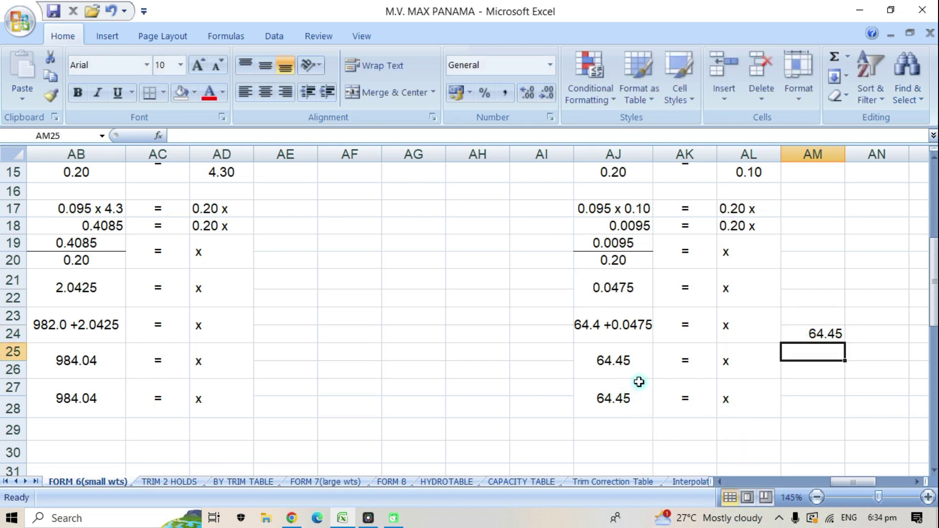
# Step: Compare the interpolated TPC with the TPC entry in cell H12 of the form
pyautogui.moveTo(934, 307)
pyautogui.mouseDown()
pyautogui.moveTo(934, 231)
pyautogui.moveTo(934, 307)
pyautogui.mouseUp()
pyautogui.moveTo(845, 480); pyautogui.dragTo(758, 498)
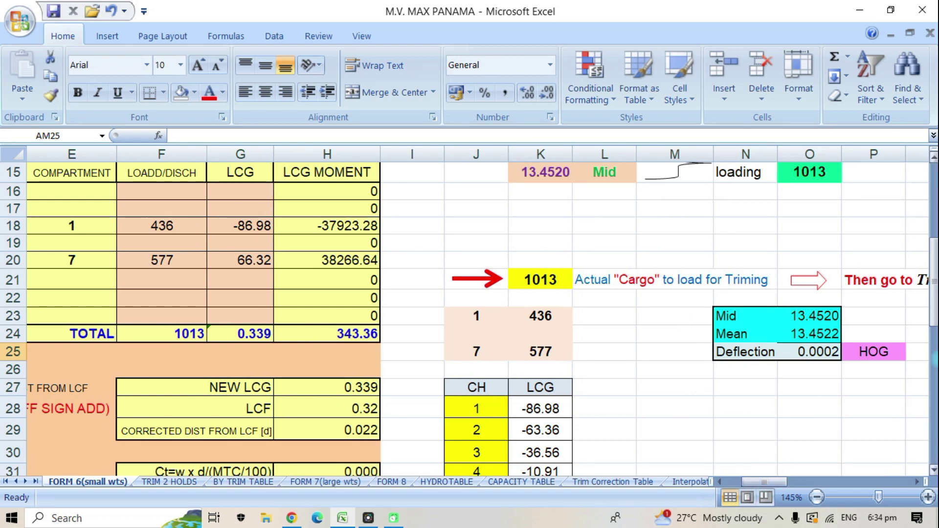
pyautogui.moveTo(934, 294); pyautogui.dragTo(934, 257)
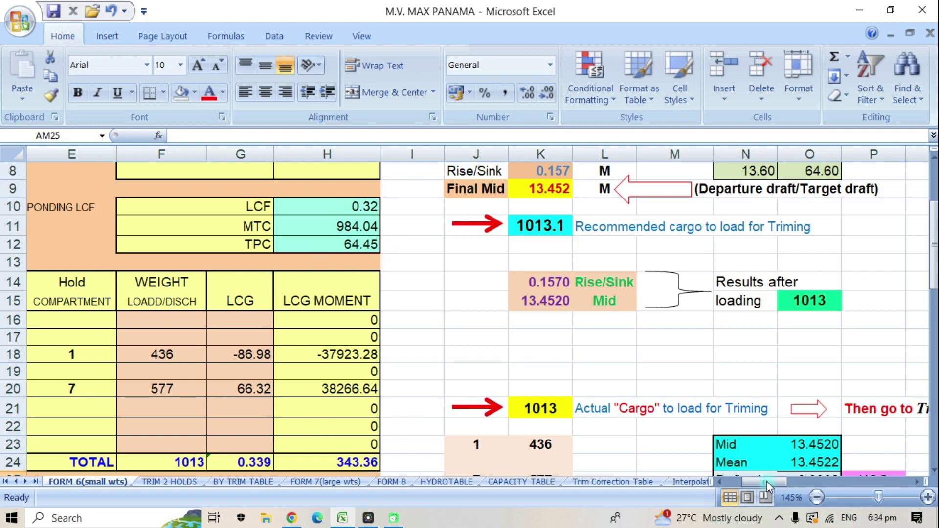
# Step: Compare the LCF values for the 13.20 and 13.40 drafts in HYDROTABLE with the LCF interpolation table in AQ5:AR8
pyautogui.moveTo(767, 479); pyautogui.dragTo(894, 481)
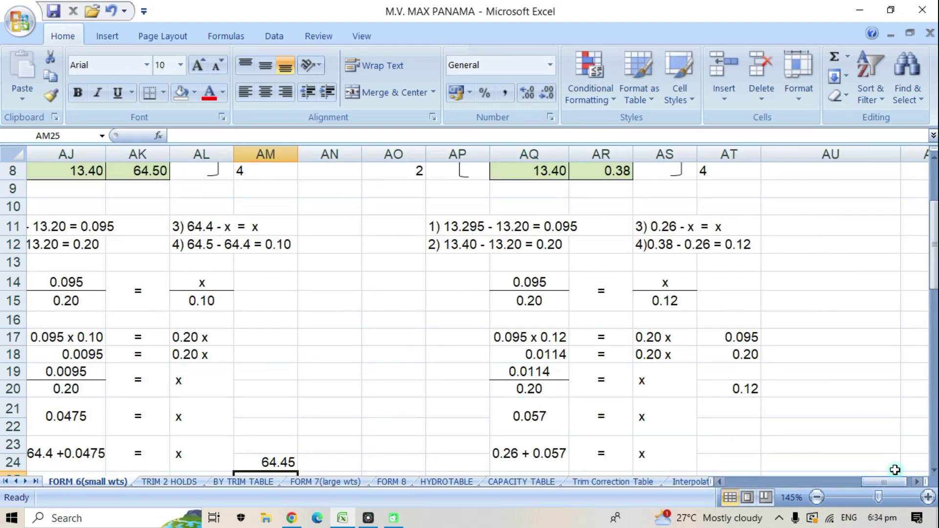
pyautogui.moveTo(934, 271); pyautogui.dragTo(935, 244)
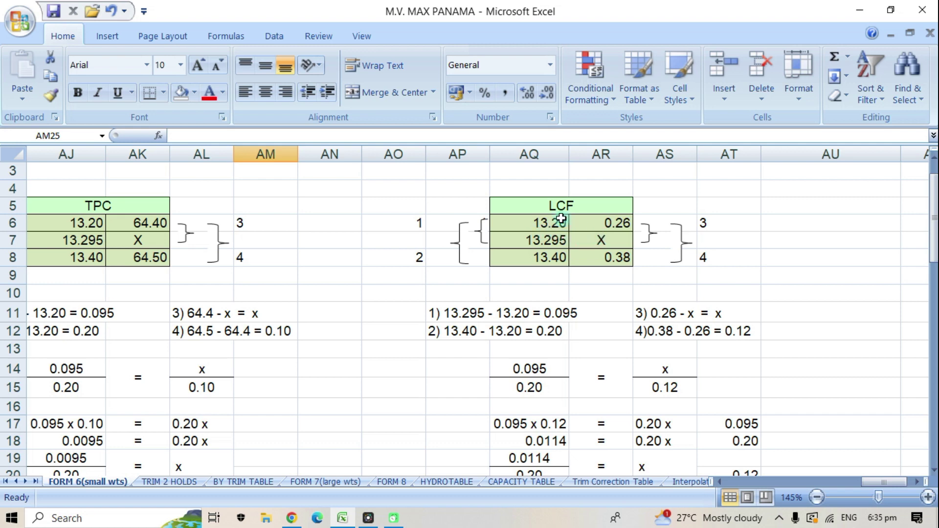
pyautogui.click(449, 483)
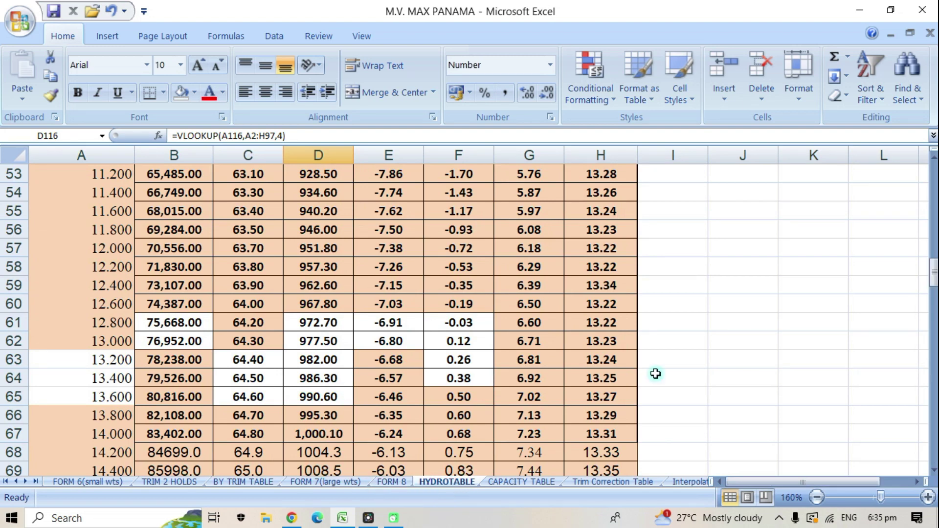
pyautogui.moveTo(932, 276); pyautogui.dragTo(909, 169)
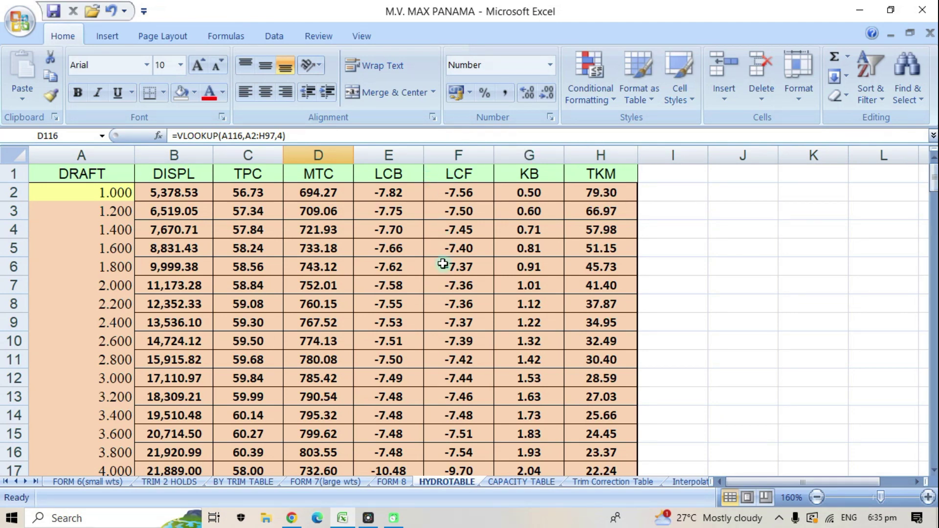
pyautogui.moveTo(933, 178); pyautogui.dragTo(933, 278)
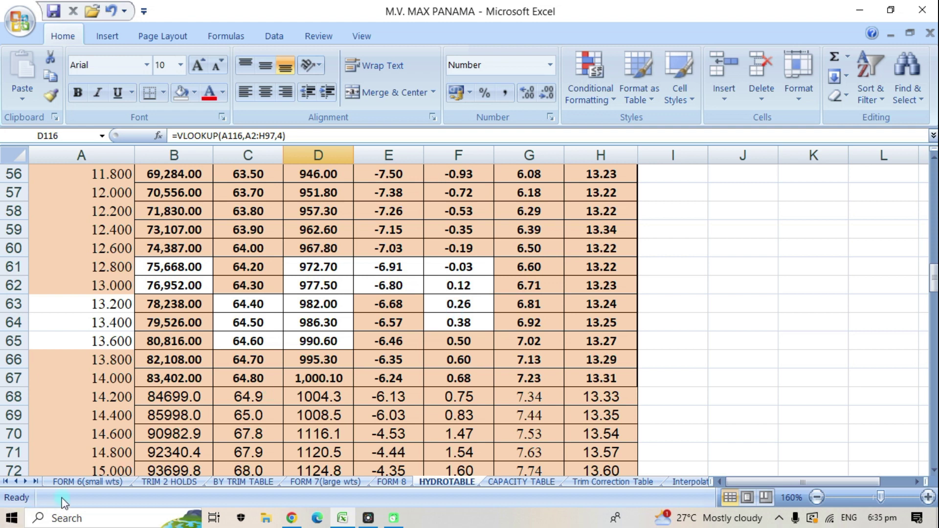
pyautogui.click(75, 486)
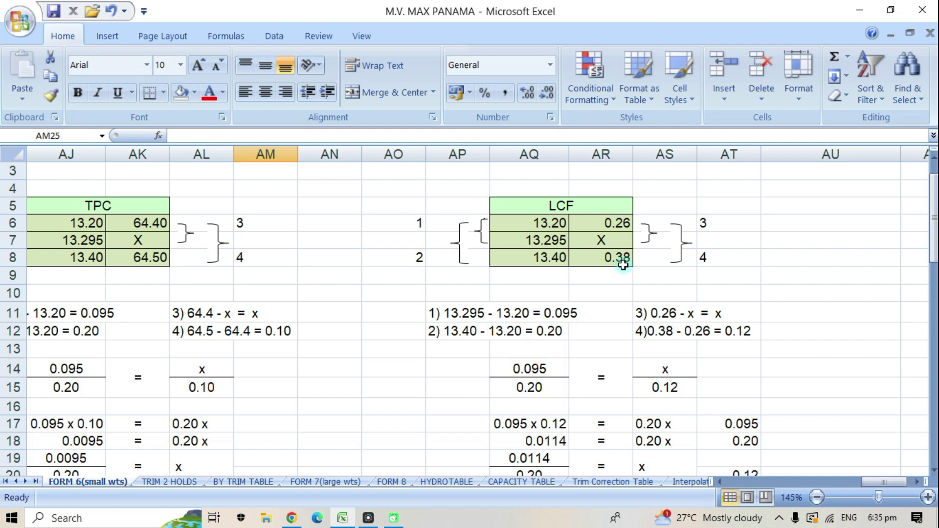
pyautogui.click(459, 483)
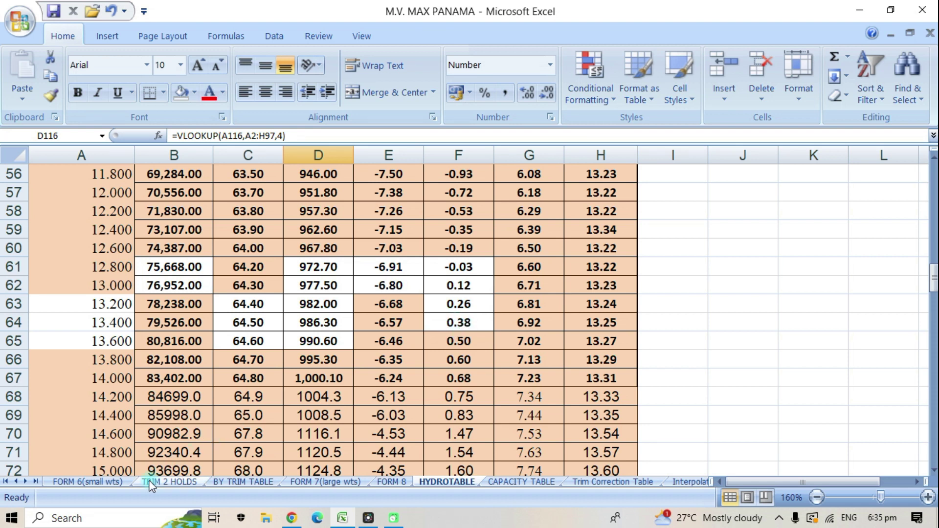
pyautogui.click(104, 484)
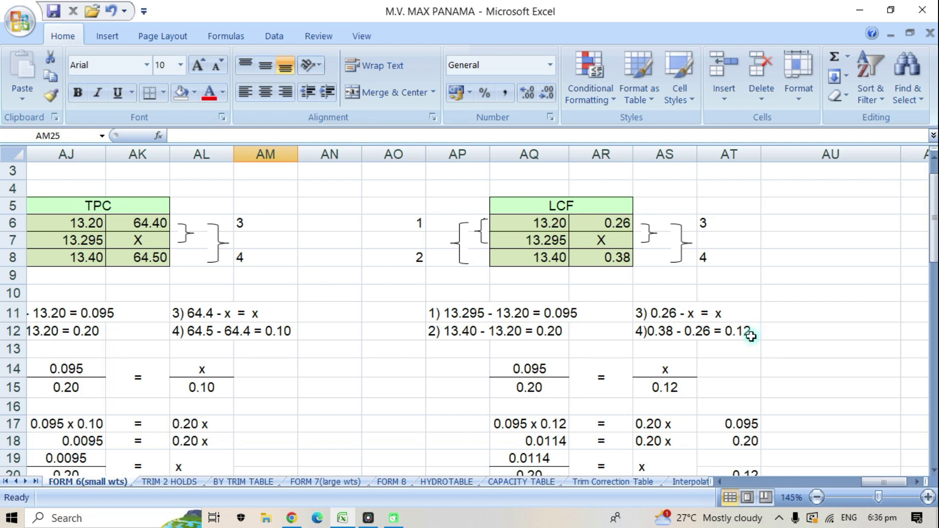
# Step: Inspect the draft-difference formula in AT17 and the LCF-difference formula in AT20 beside the worked LCF interpolation
pyautogui.moveTo(934, 255); pyautogui.dragTo(934, 262)
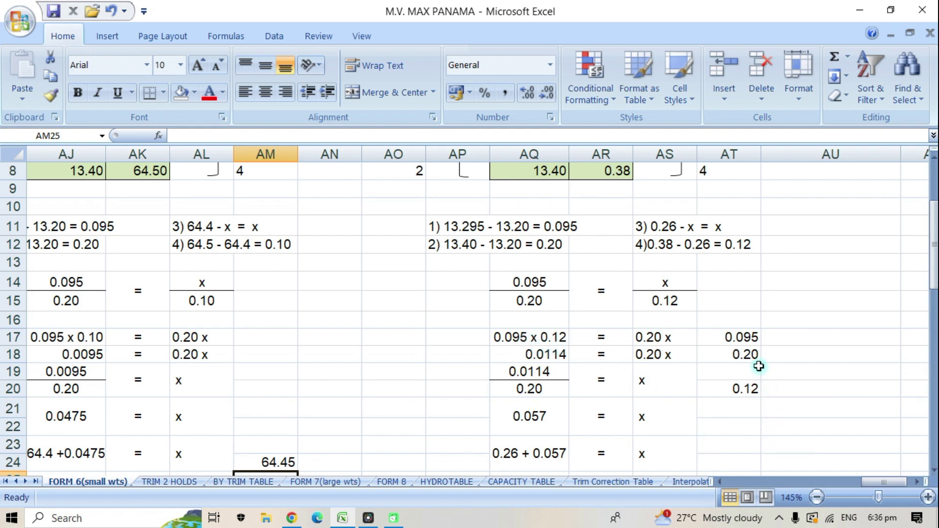
pyautogui.click(742, 337)
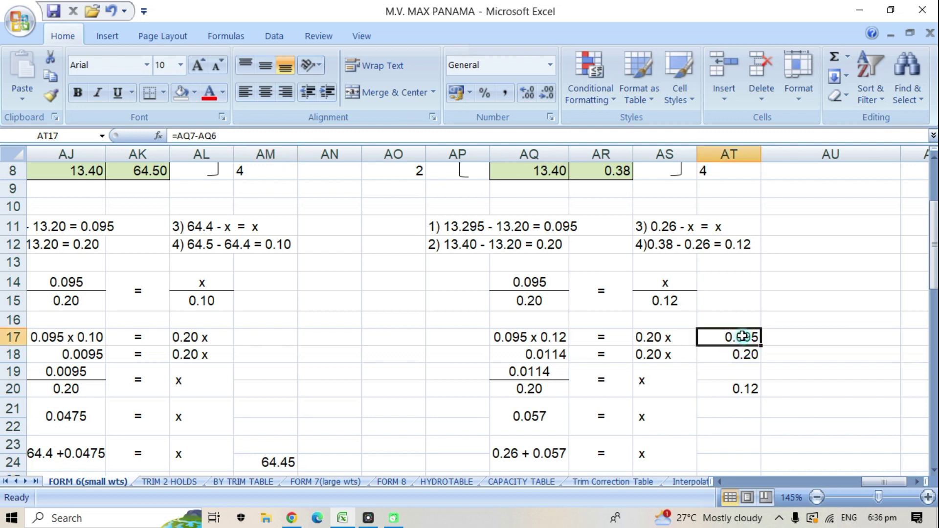
pyautogui.click(743, 392)
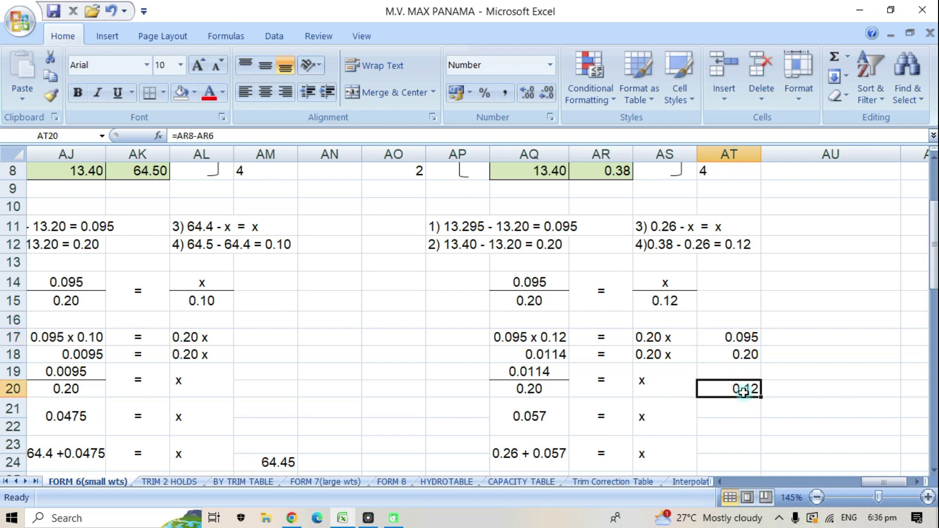
pyautogui.write('=')
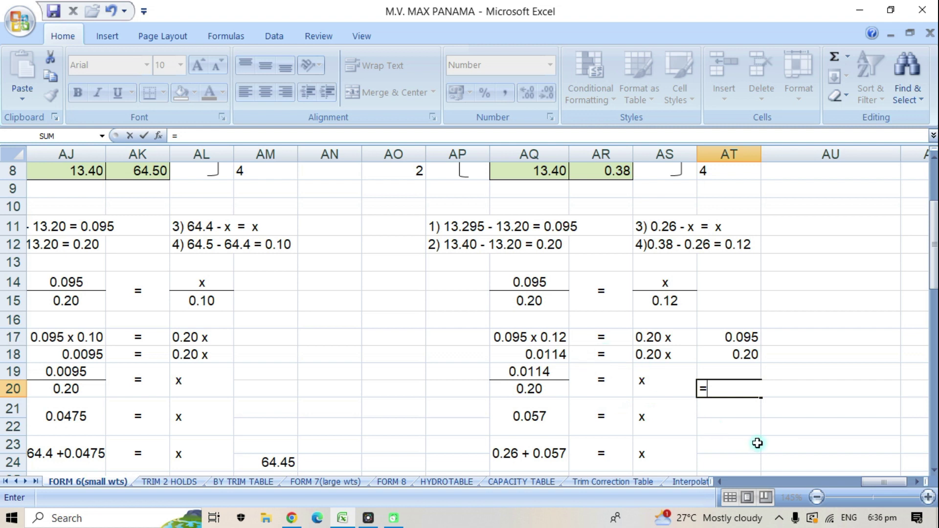
pyautogui.moveTo(741, 338); pyautogui.dragTo(738, 354)
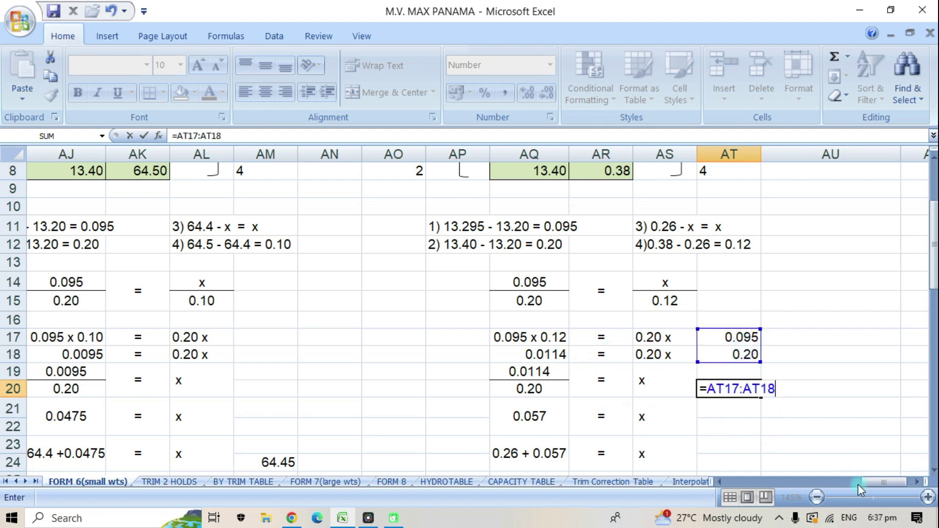
pyautogui.press('Escape')
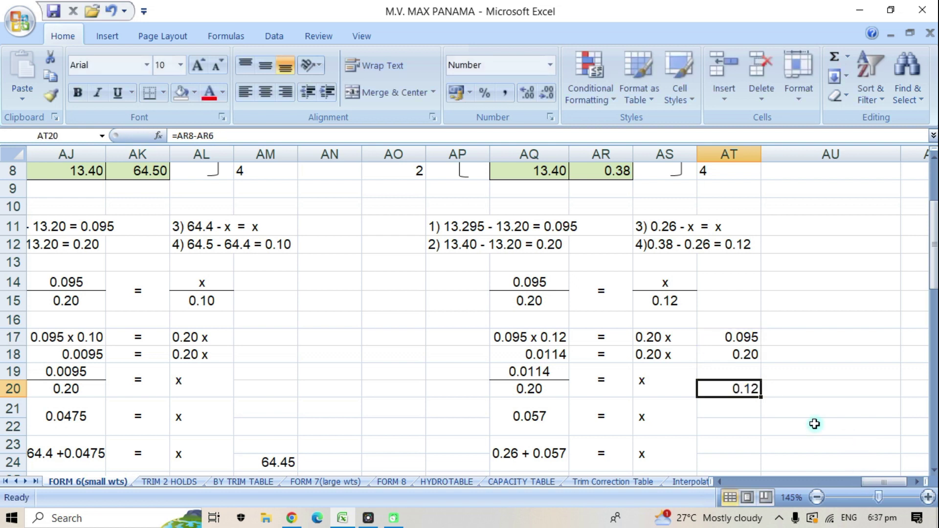
# Step: Clear the draft-difference and LCF-difference calculations from AT17:AT20
pyautogui.moveTo(737, 336); pyautogui.dragTo(738, 388)
pyautogui.press('Delete')
# Step: Multiply the 0.095 draft difference by the LCF difference in cell AT20, using =AQ14*AS15
pyautogui.click(731, 387)
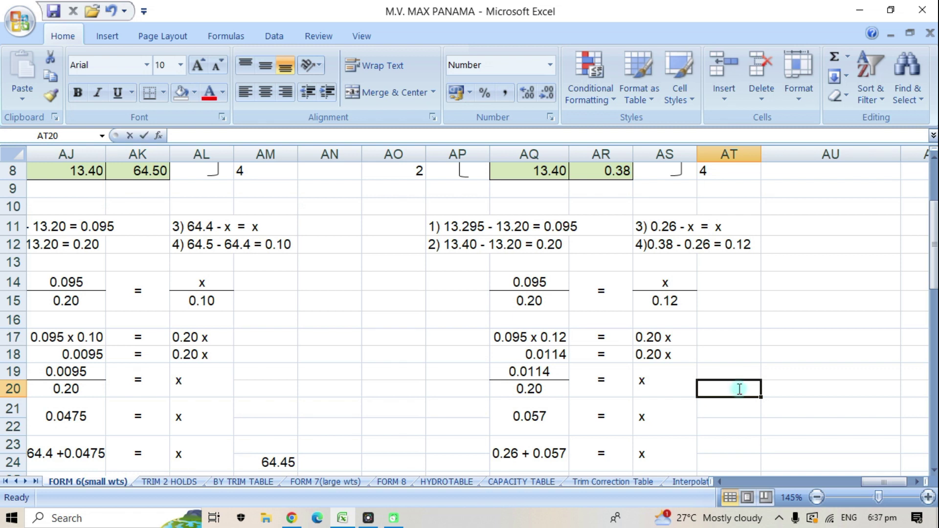
pyautogui.write('=')
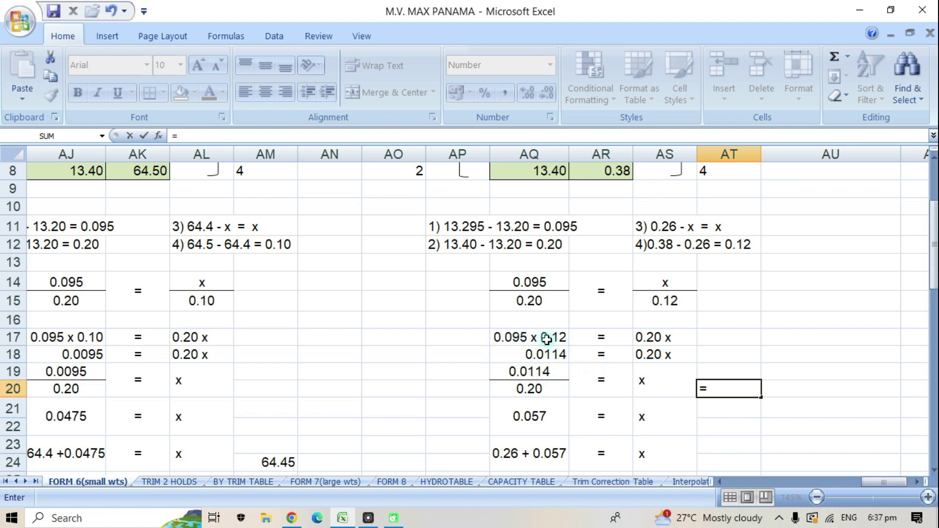
pyautogui.click(530, 282)
pyautogui.click(925, 407)
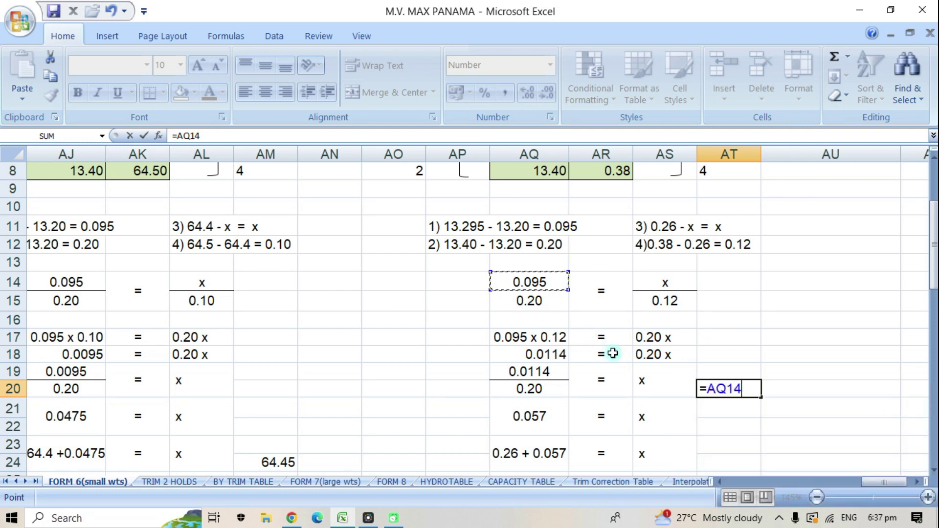
pyautogui.write('*')
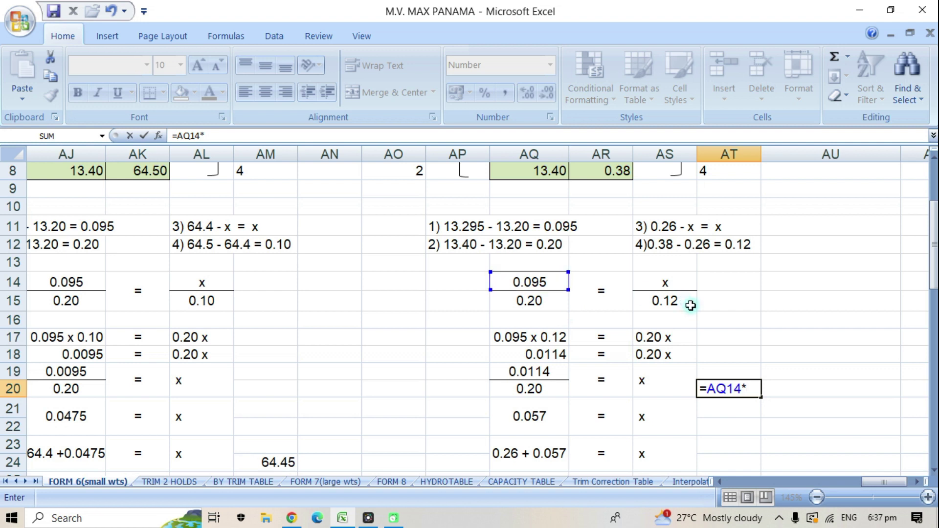
pyautogui.click(662, 300)
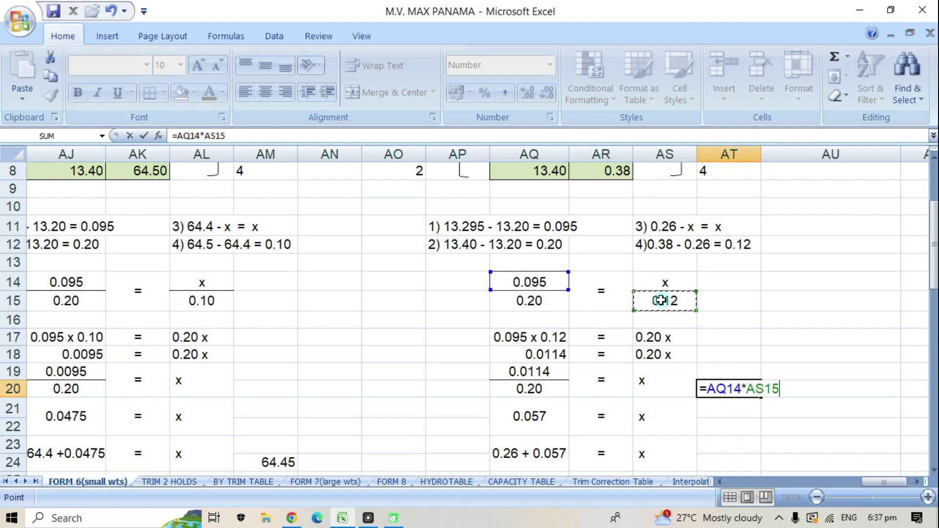
pyautogui.press('Return')
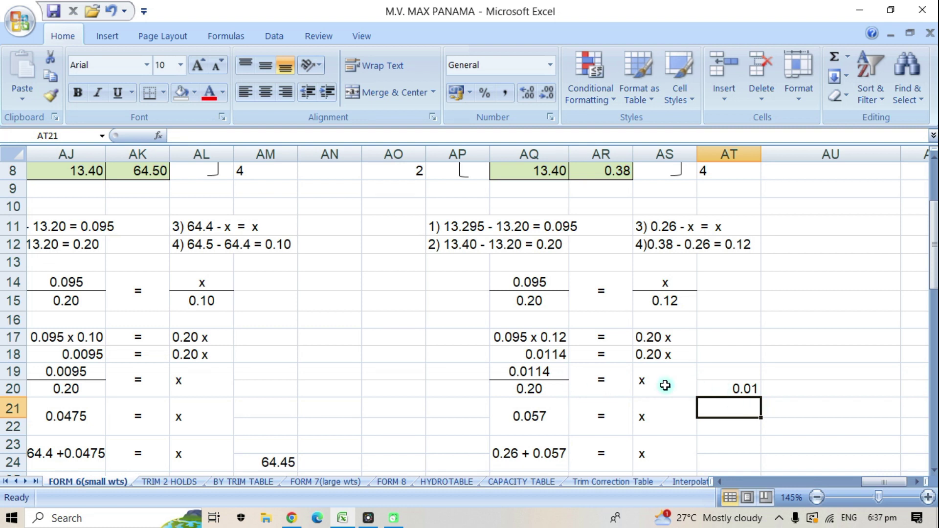
# Step: Try to copy the product formula from AT20 into cell AU20
pyautogui.click(742, 388)
pyautogui.rightClick(742, 389)
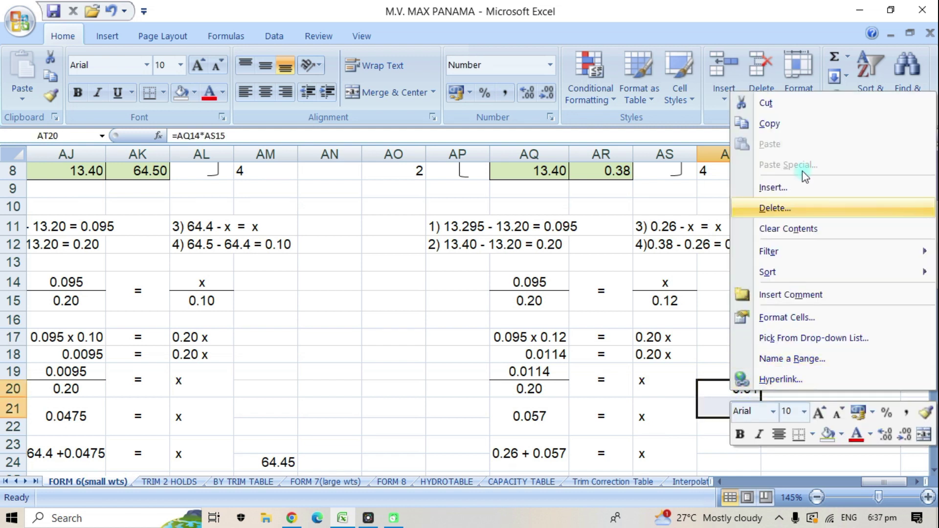
pyautogui.click(768, 125)
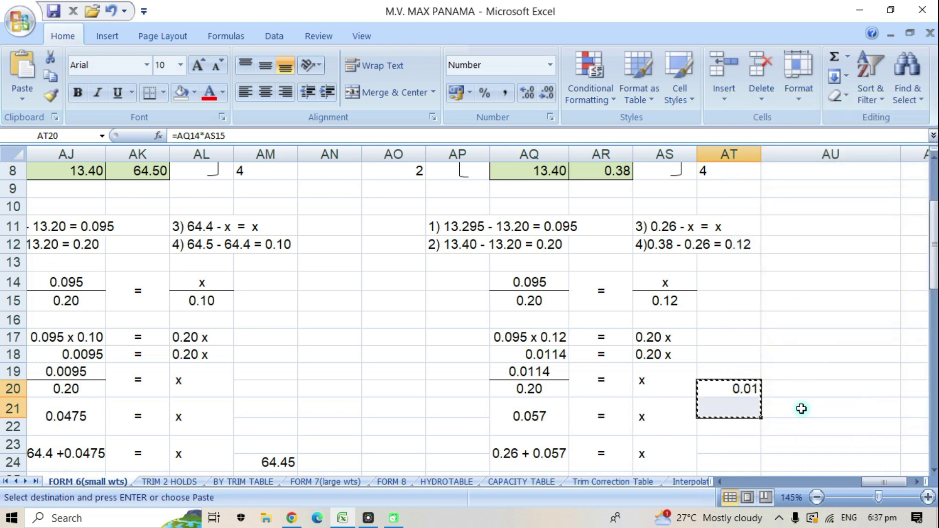
pyautogui.click(792, 390)
pyautogui.rightClick(792, 390)
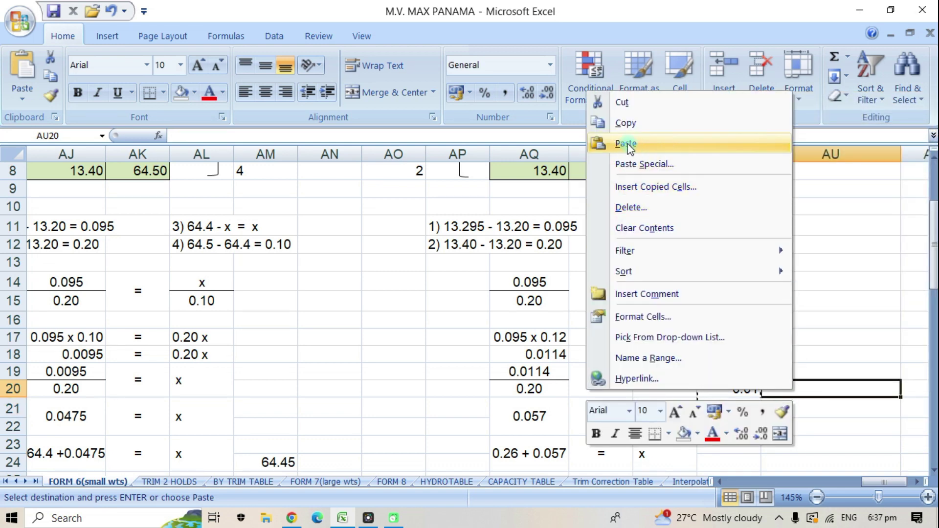
pyautogui.click(671, 141)
pyautogui.click(809, 406)
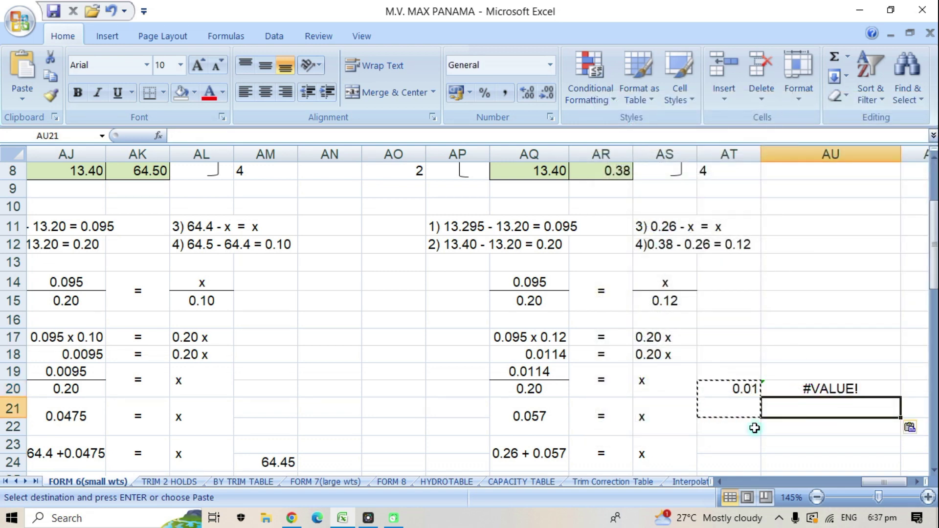
# Step: Clear the product formula from AT20 and its pasted copy from AU20
pyautogui.click(733, 395)
pyautogui.press('Delete')
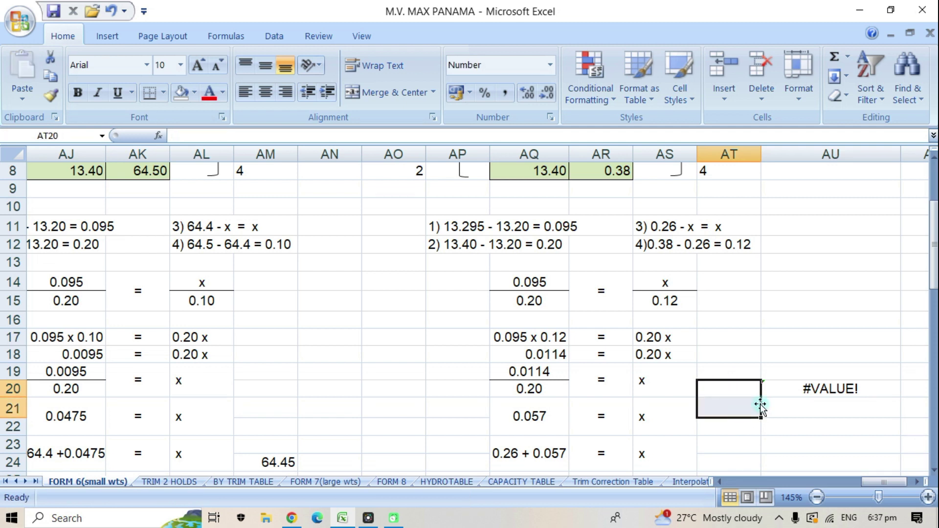
pyautogui.click(823, 388)
pyautogui.press('Delete')
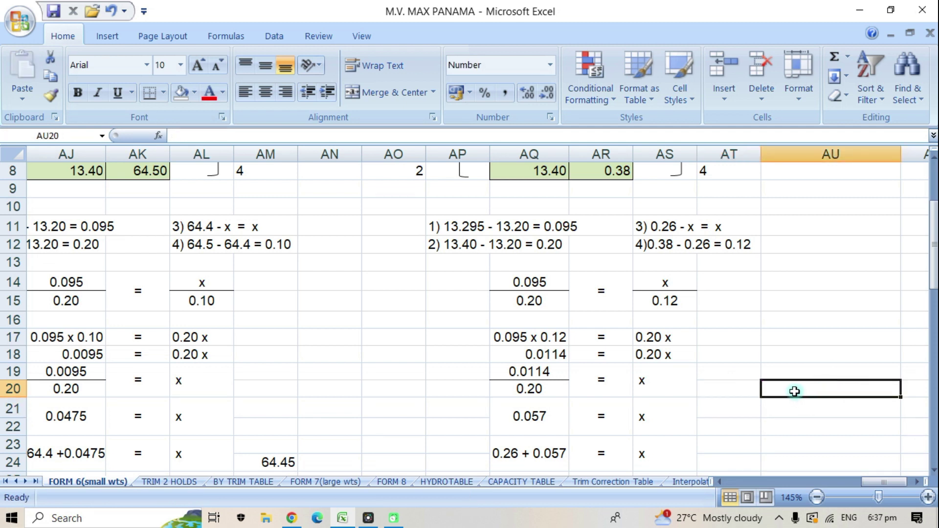
# Step: Calculate the product of the draft difference and the LCF difference in cell AU20, using =AQ14*AS15
pyautogui.write('=')
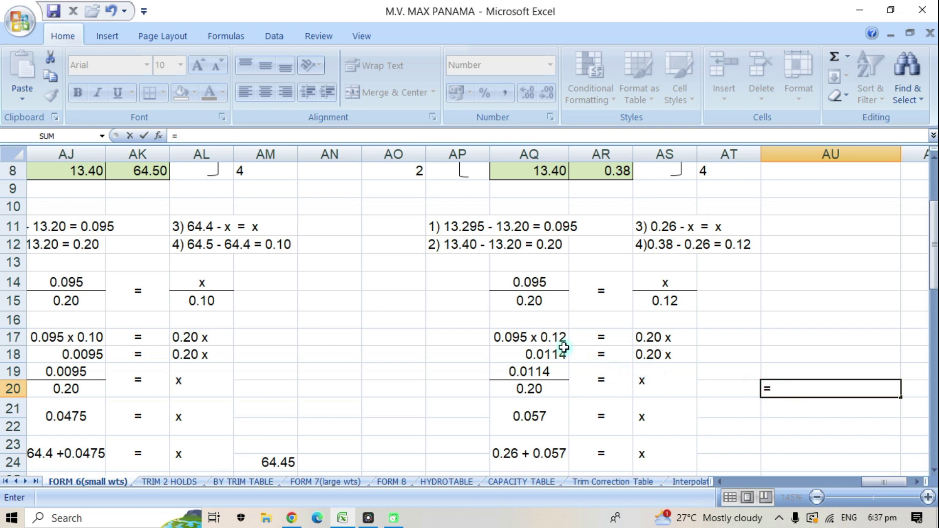
pyautogui.click(528, 284)
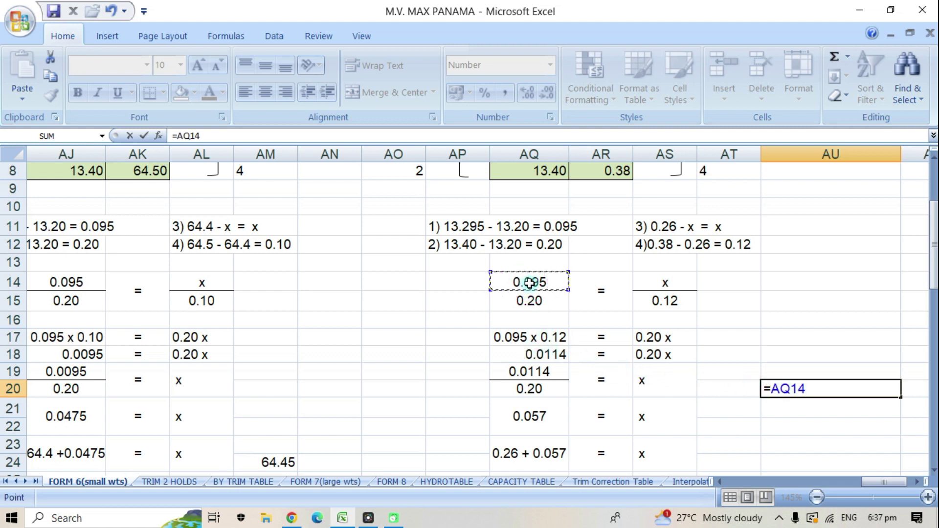
pyautogui.write('*')
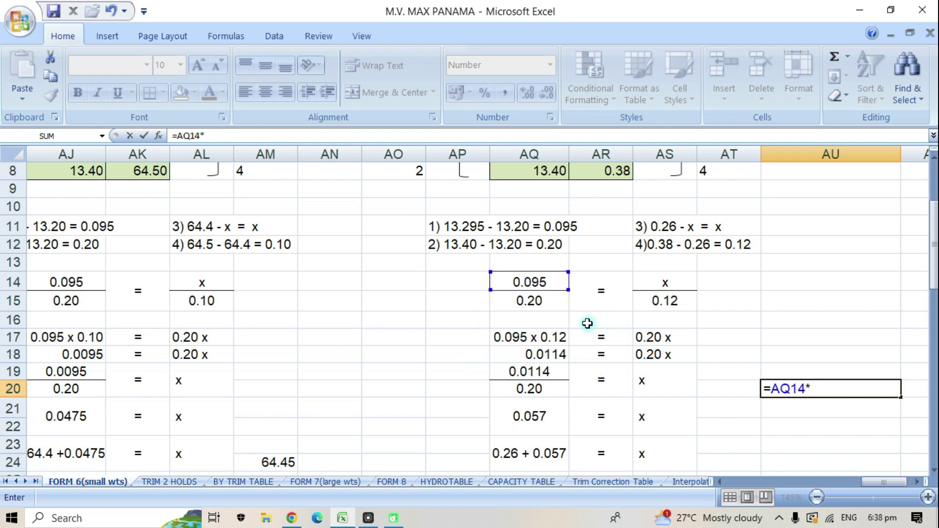
pyautogui.click(671, 300)
pyautogui.press('Return')
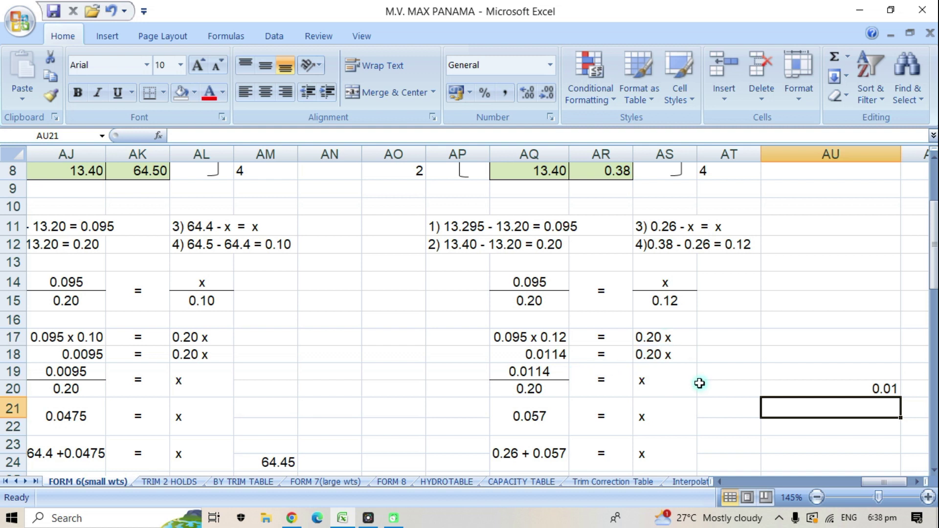
# Step: Format the product in AU20 as a number with five decimal places
pyautogui.rightClick(783, 388)
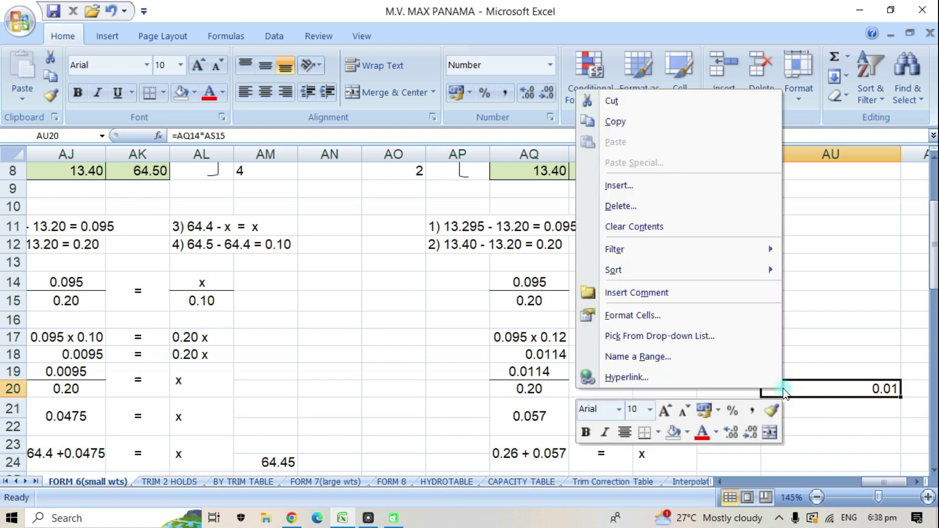
pyautogui.click(620, 316)
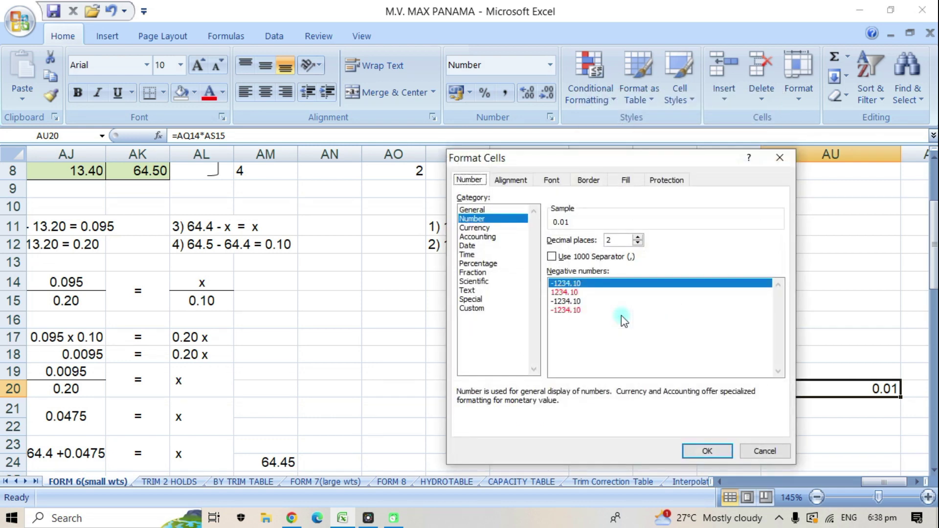
pyautogui.click(638, 238)
pyautogui.click(638, 237)
pyautogui.click(638, 238)
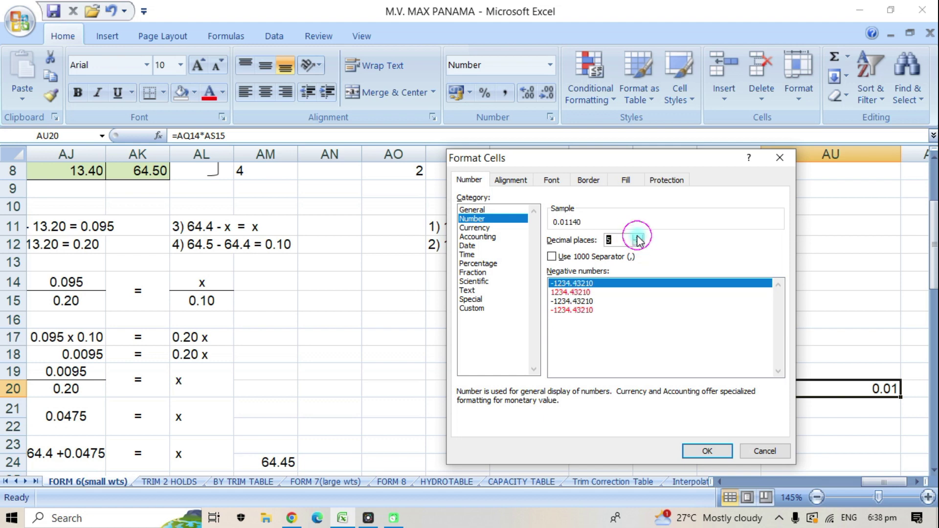
pyautogui.click(706, 451)
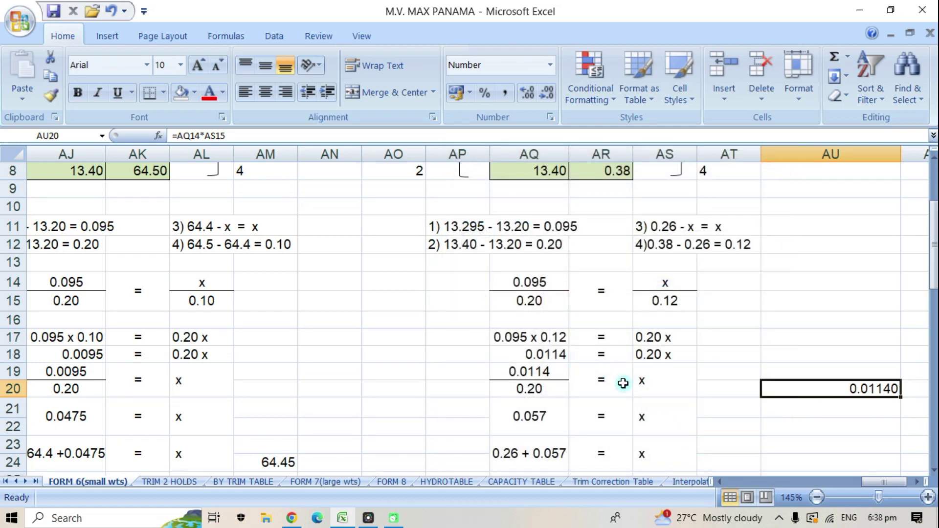
# Step: Set the product in AU20 to four decimal places and left-align it
pyautogui.rightClick(790, 387)
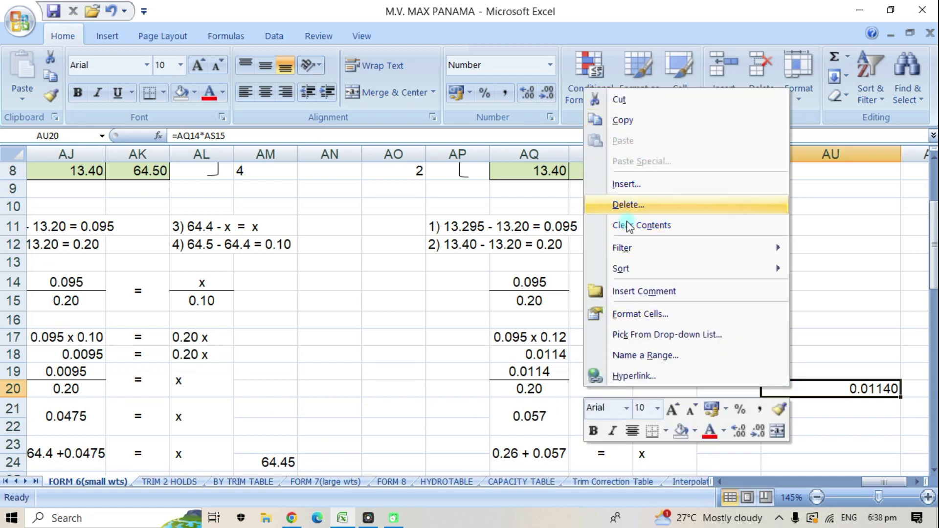
pyautogui.click(645, 314)
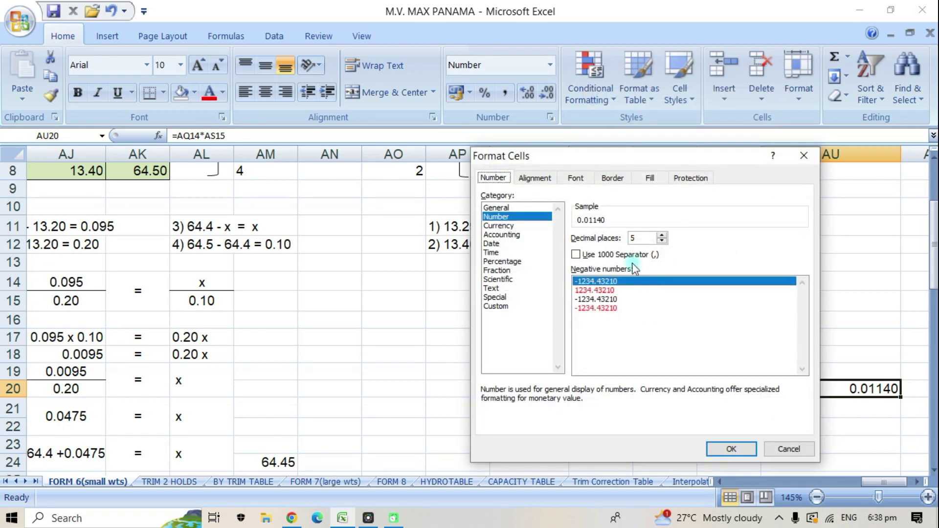
pyautogui.click(661, 241)
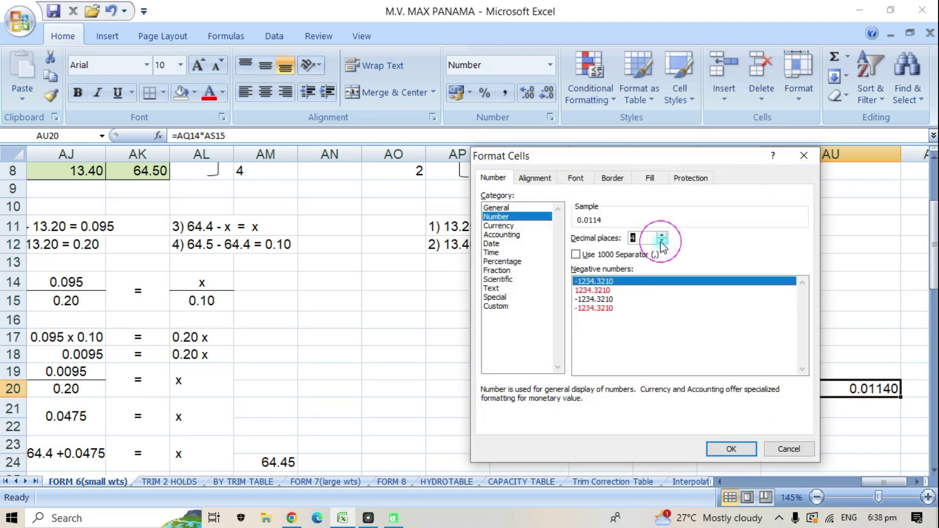
pyautogui.click(732, 449)
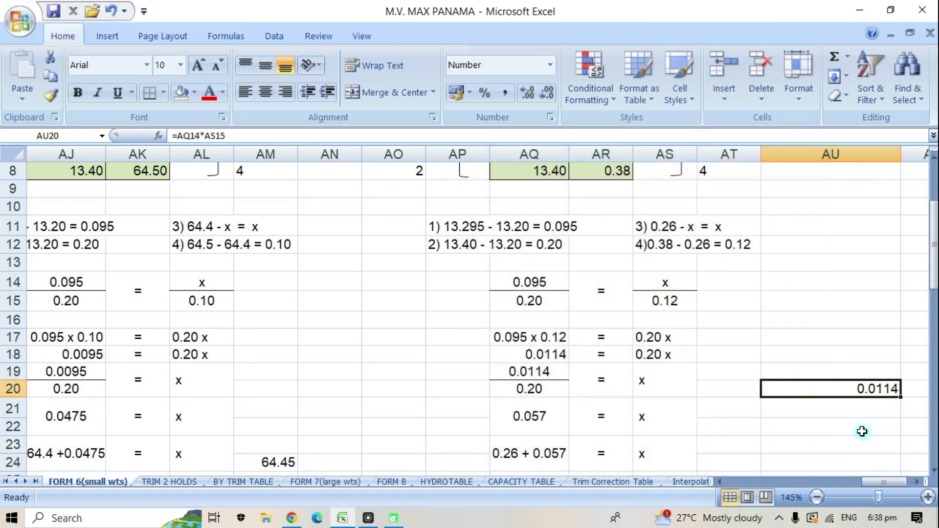
pyautogui.click(781, 392)
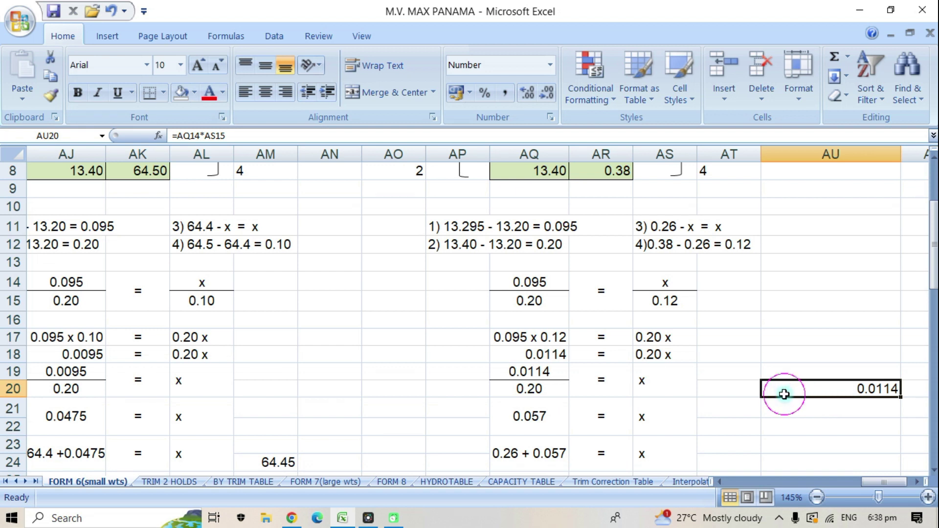
pyautogui.click(244, 91)
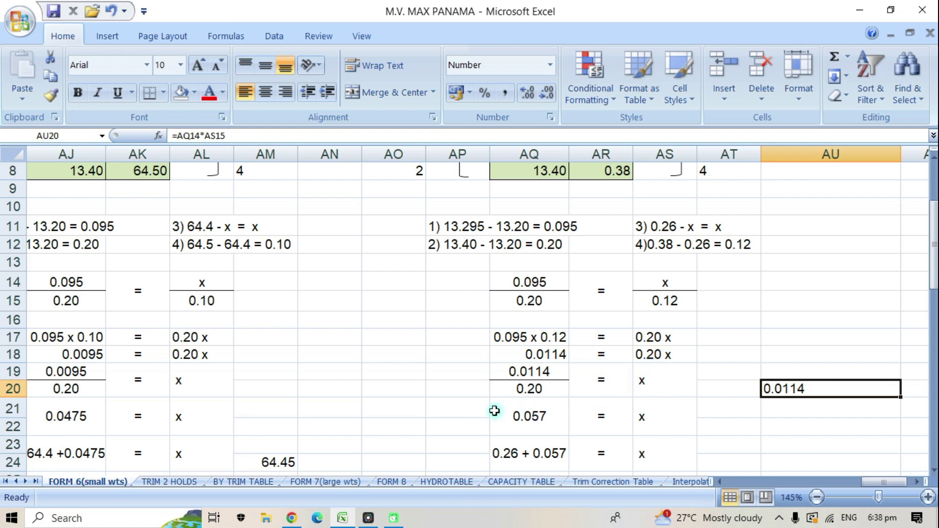
# Step: Divide the product by the 0.20 draft interval in cell AU22, using =AU20/AQ20, and left-align the quotient
pyautogui.click(775, 429)
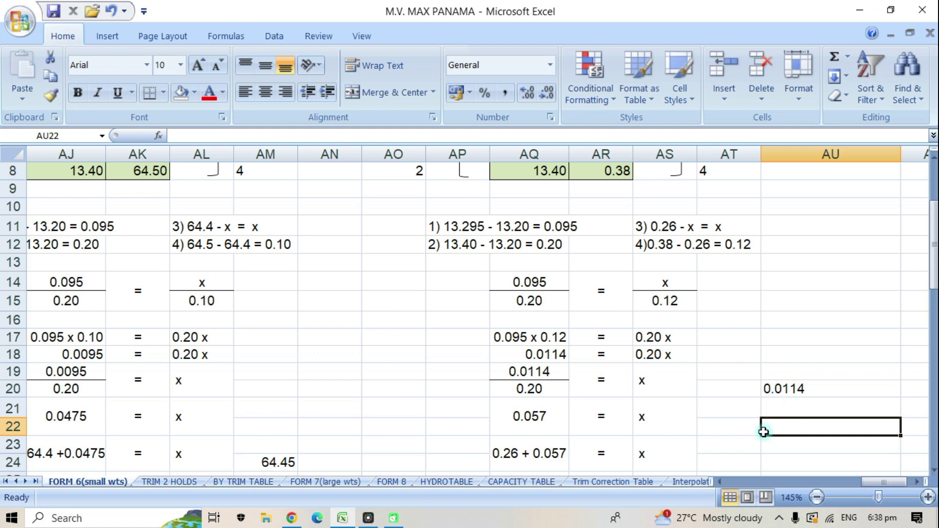
pyautogui.write('=')
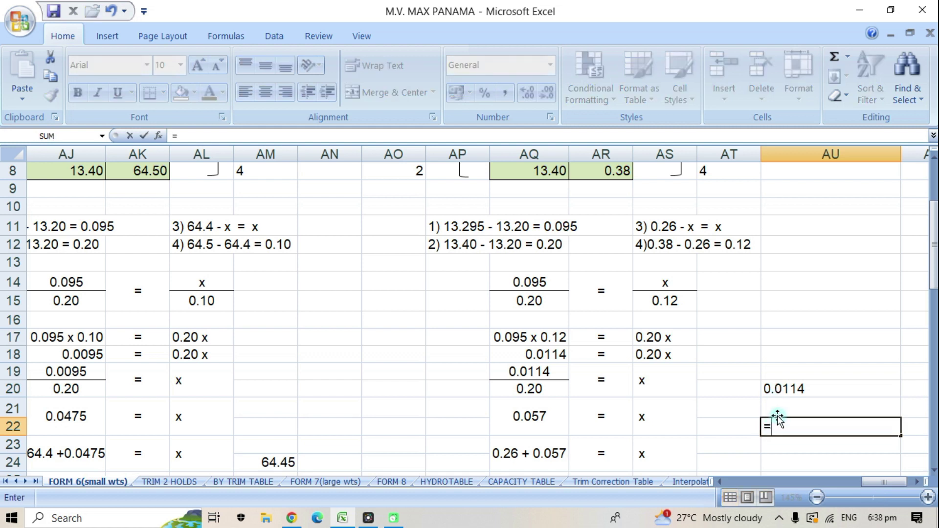
pyautogui.click(777, 390)
pyautogui.write('/')
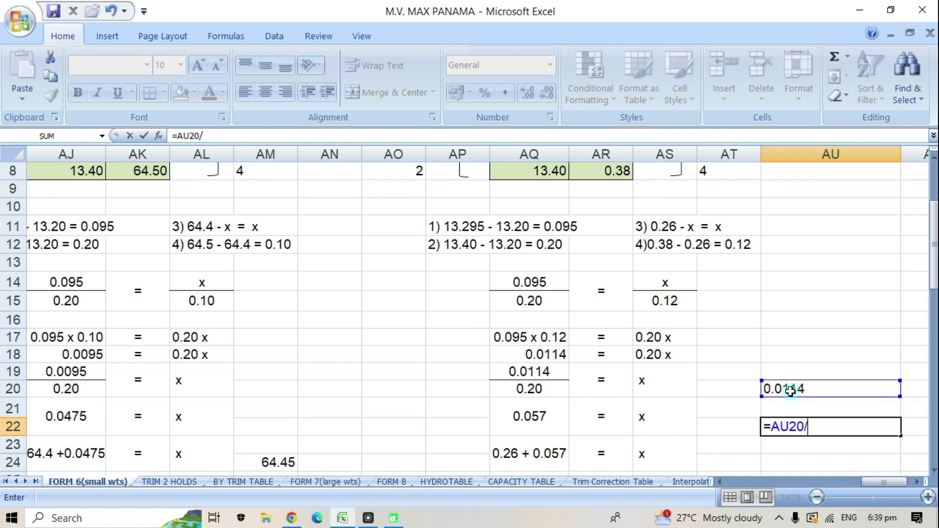
pyautogui.click(525, 389)
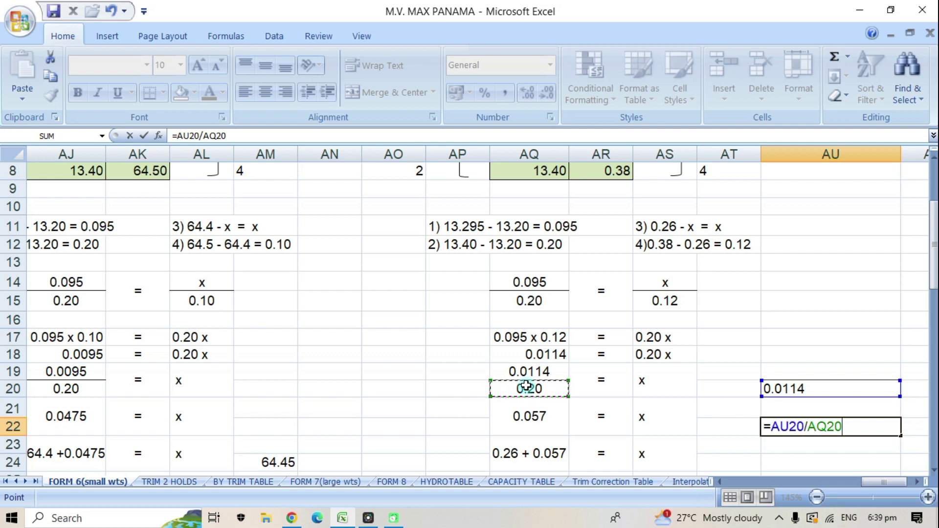
pyautogui.press('Return')
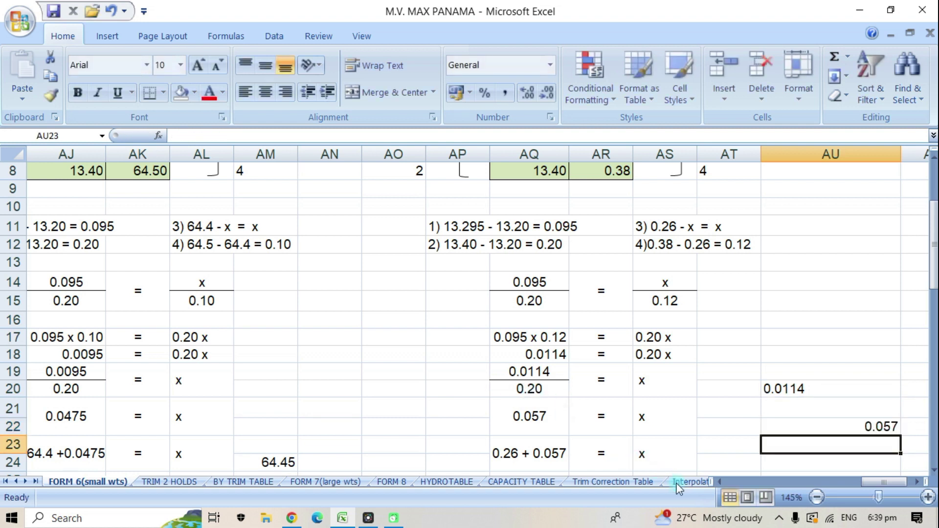
pyautogui.click(776, 427)
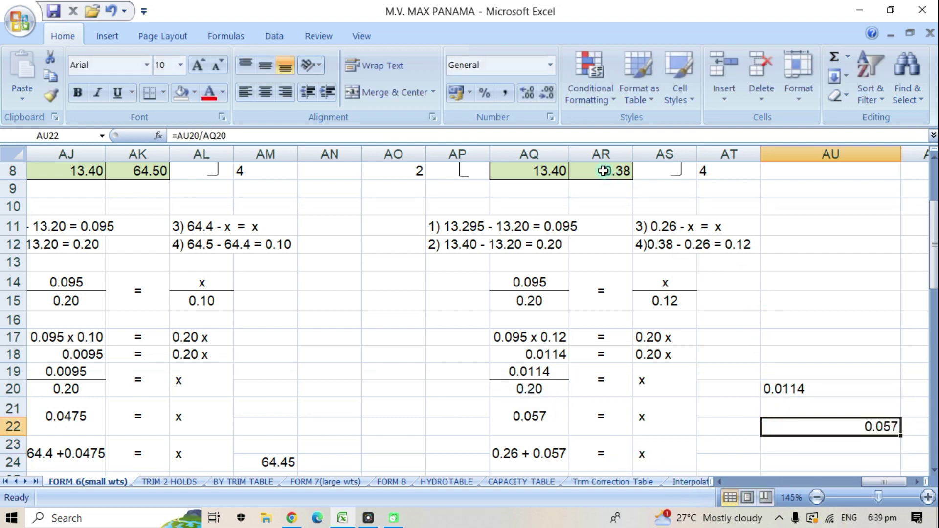
pyautogui.click(244, 91)
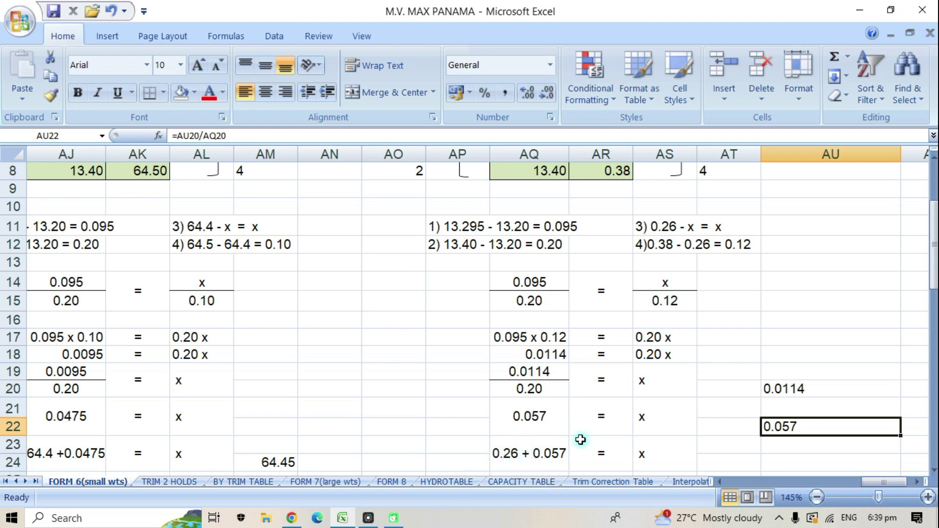
# Step: Compare the LCF interpolation table in AQ5:AR8 with the final lines of the worked LCF solution
pyautogui.moveTo(935, 281); pyautogui.dragTo(935, 233)
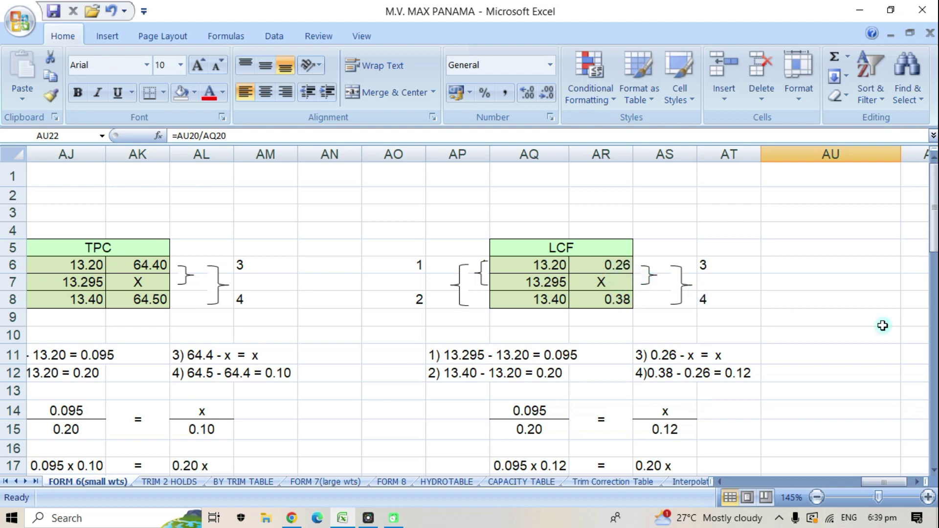
pyautogui.moveTo(934, 239); pyautogui.dragTo(932, 310)
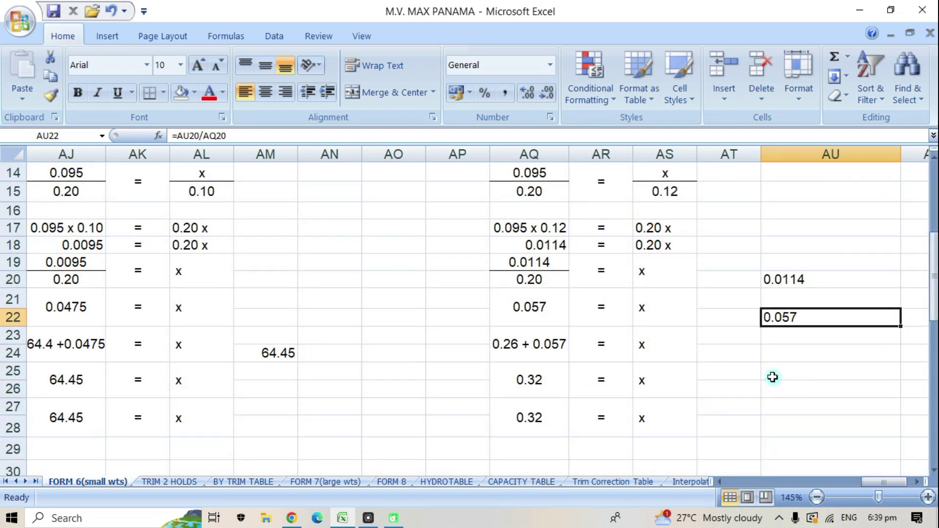
# Step: Add the lower LCF value and the interpolated difference in cell AU25, using =AR6+AQ21
pyautogui.moveTo(729, 372); pyautogui.dragTo(783, 372)
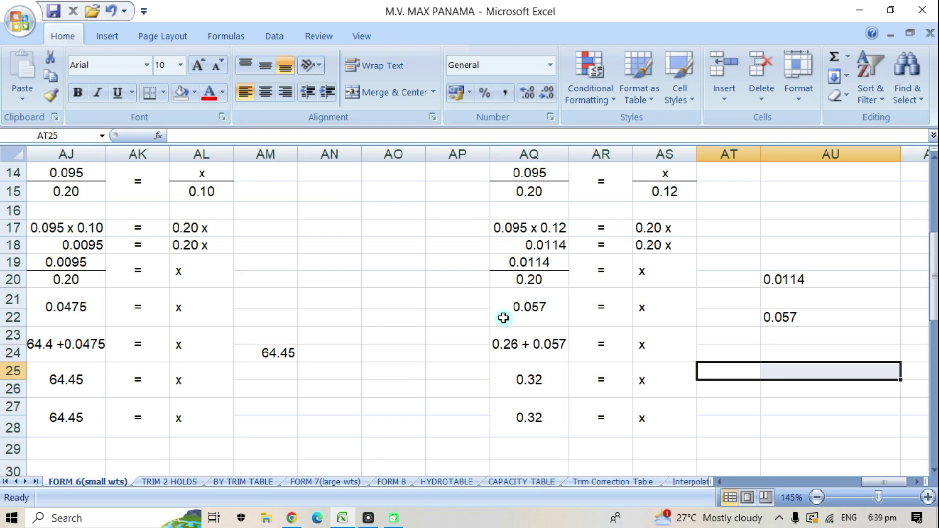
pyautogui.click(841, 406)
pyautogui.click(784, 373)
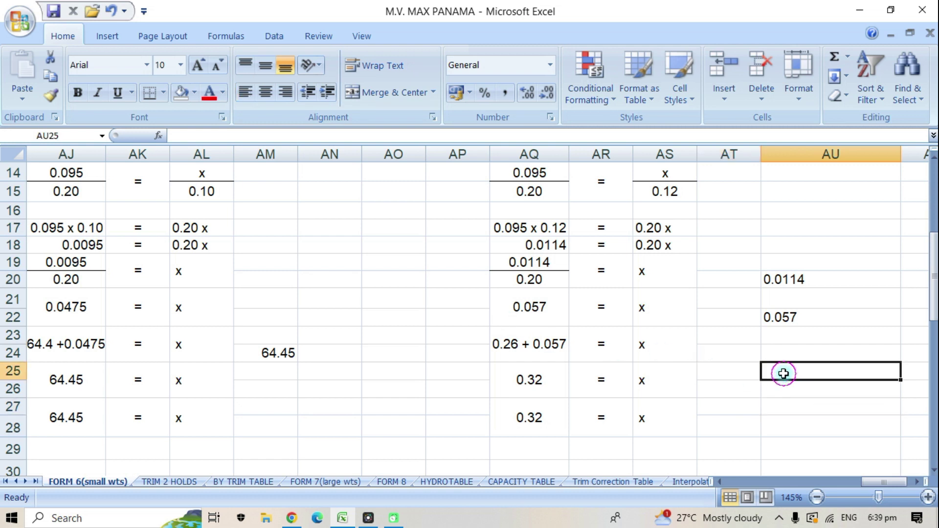
pyautogui.write('=')
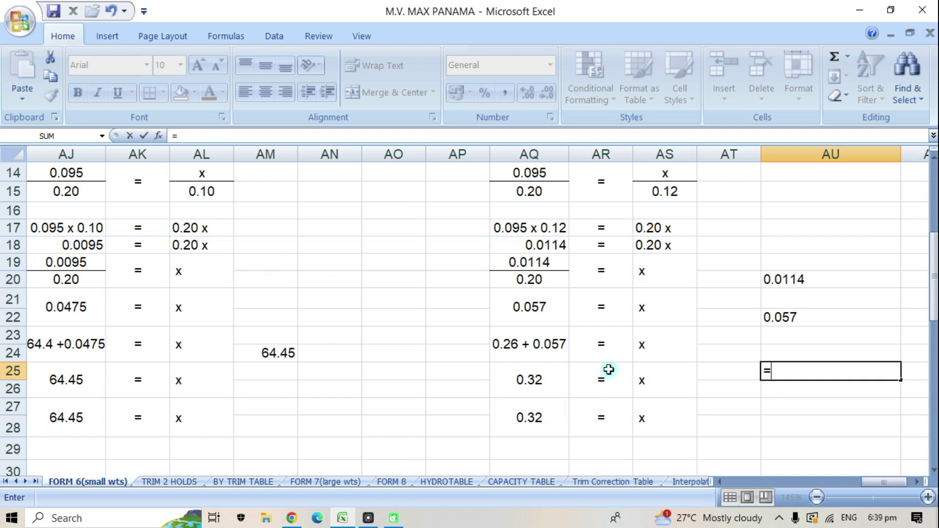
pyautogui.moveTo(934, 294); pyautogui.dragTo(934, 235)
pyautogui.click(620, 223)
pyautogui.moveTo(933, 207); pyautogui.dragTo(935, 279)
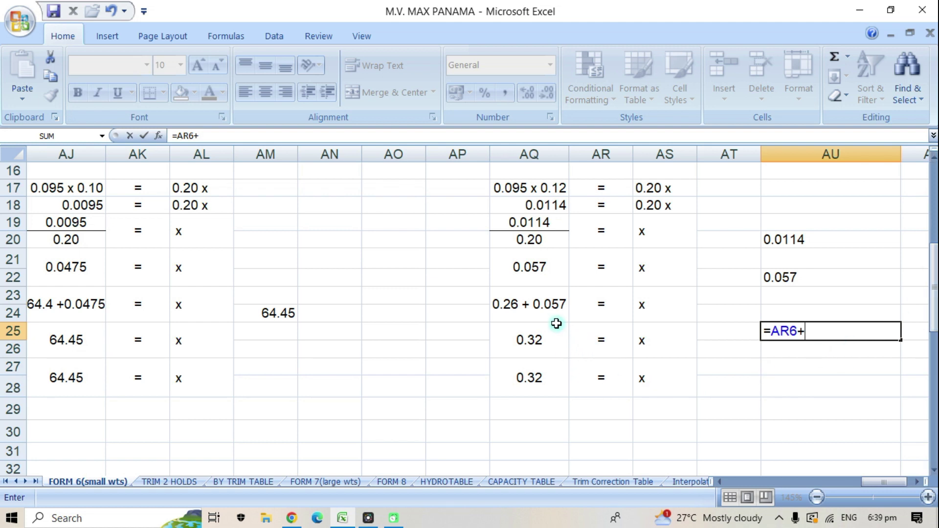
pyautogui.click(531, 268)
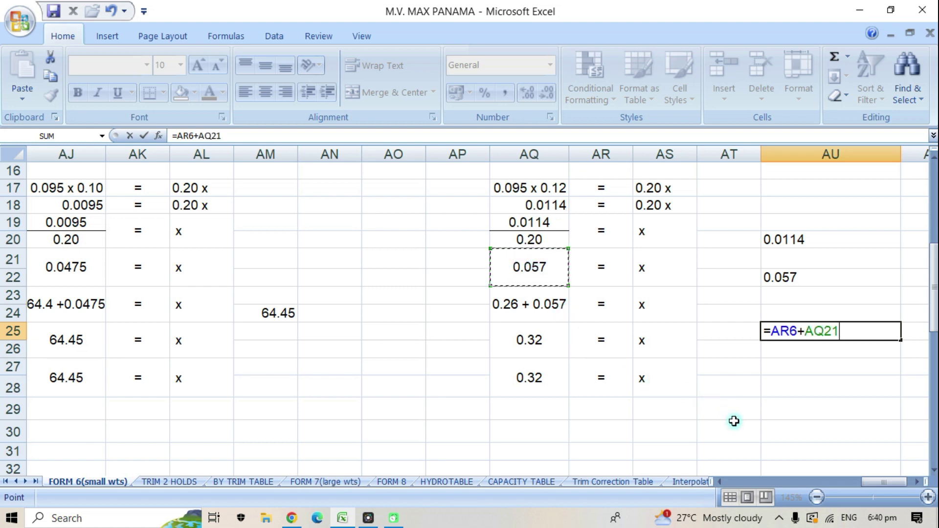
pyautogui.press('Return')
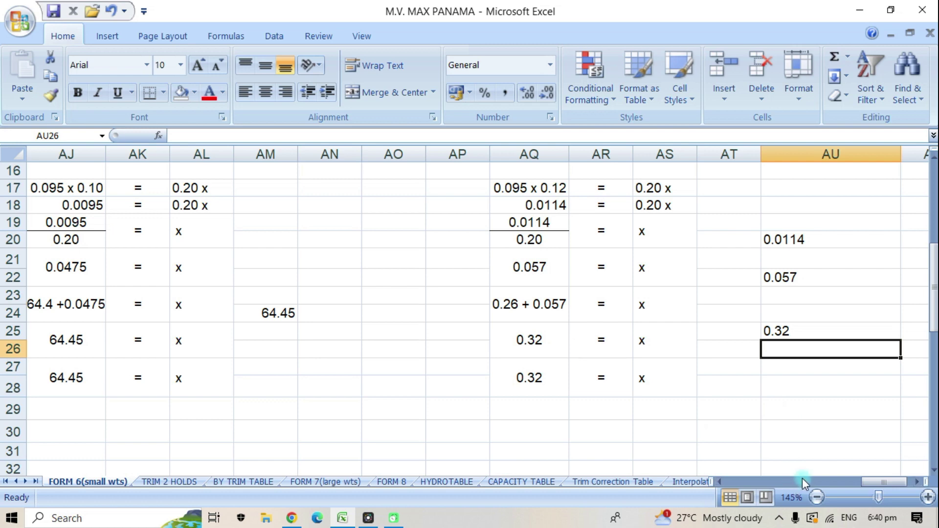
# Step: Review the LCF, MTC and TPC entries in H10:H12 alongside the MTC interpolation table and the START HERE draft section
pyautogui.moveTo(866, 478); pyautogui.dragTo(738, 479)
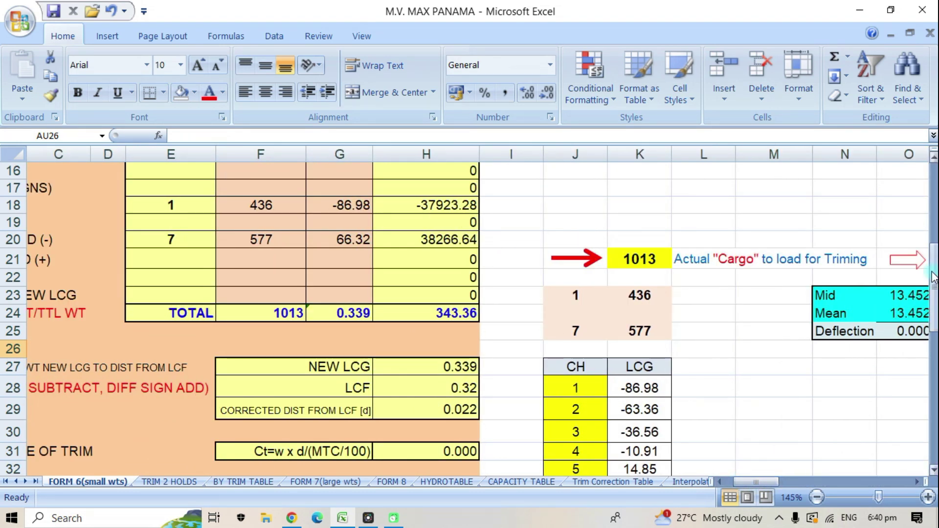
pyautogui.moveTo(932, 267); pyautogui.dragTo(931, 230)
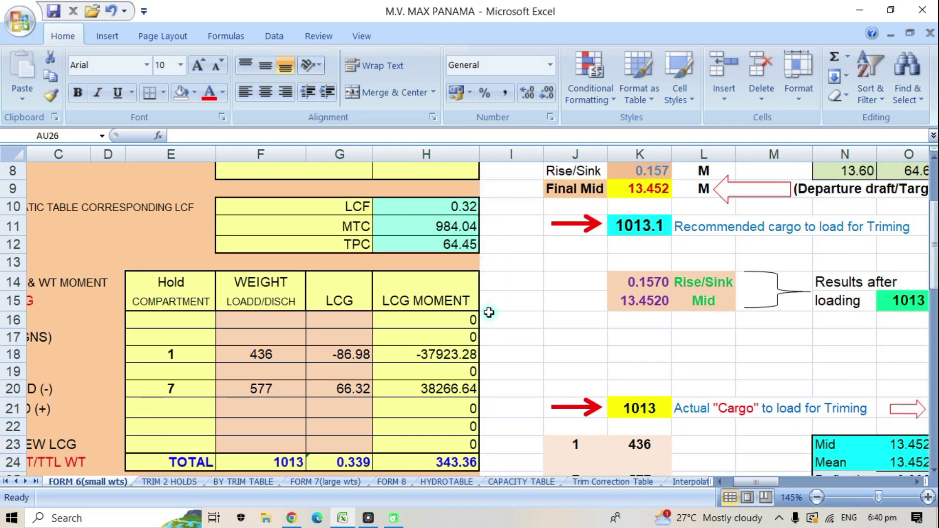
pyautogui.moveTo(758, 476); pyautogui.dragTo(829, 482)
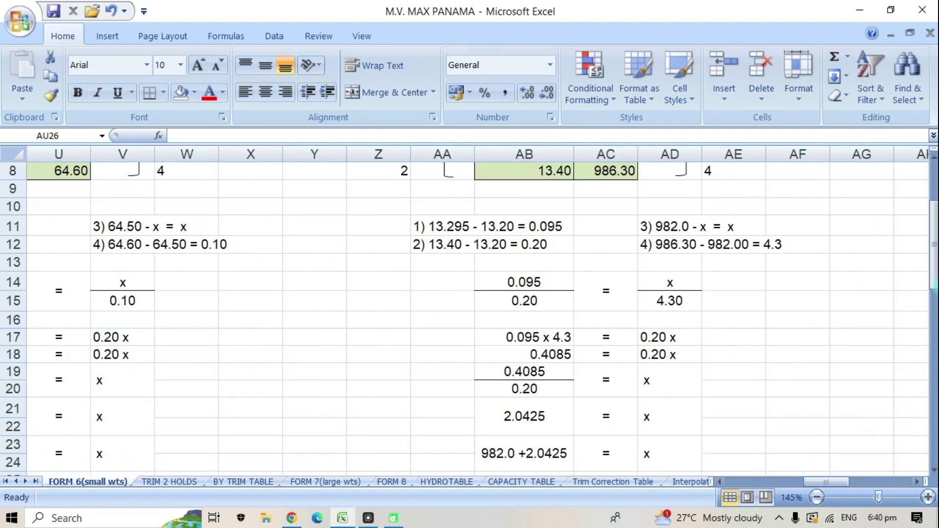
pyautogui.moveTo(933, 264); pyautogui.dragTo(933, 227)
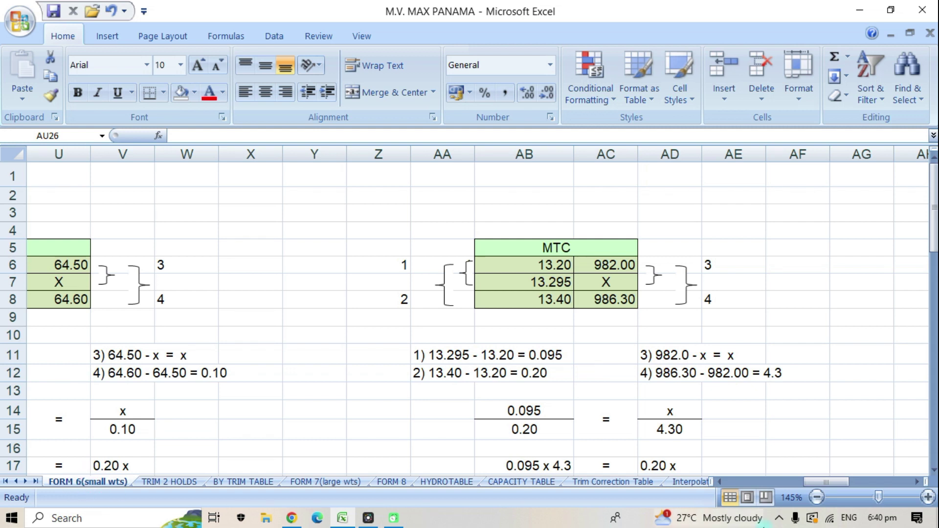
pyautogui.moveTo(842, 479); pyautogui.dragTo(767, 491)
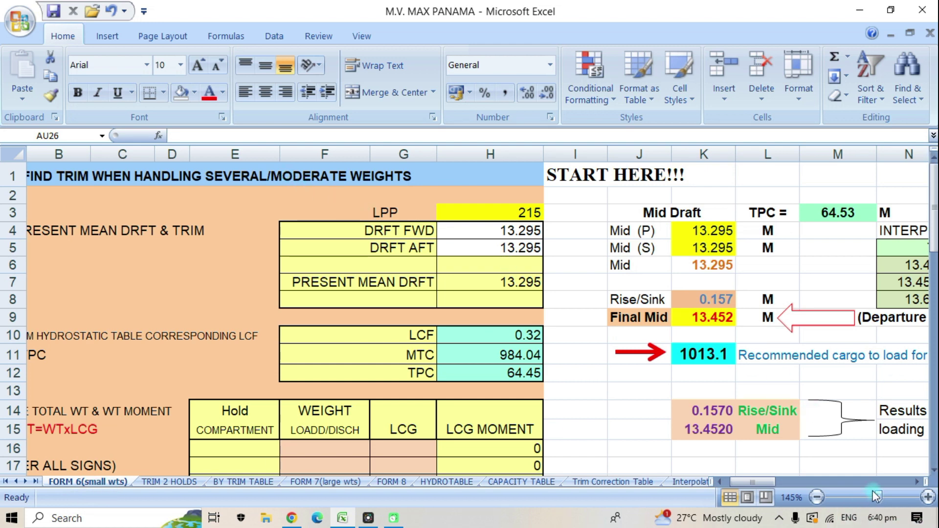
pyautogui.moveTo(739, 481); pyautogui.dragTo(732, 480)
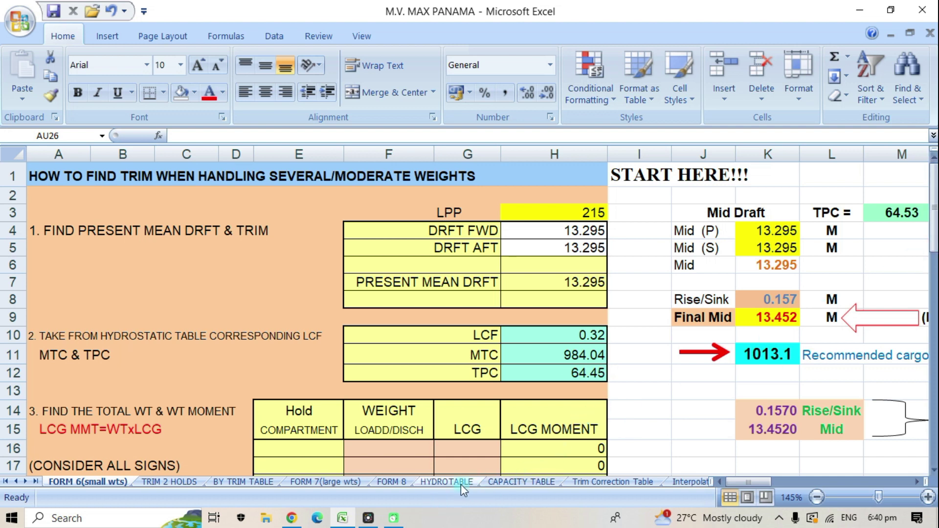
# Step: Compare the INTERPOLATION FOR FORM 6 table on HYDROTABLE with the LCF, MTC and TPC entries on FORM 6(small wts)
pyautogui.click(447, 481)
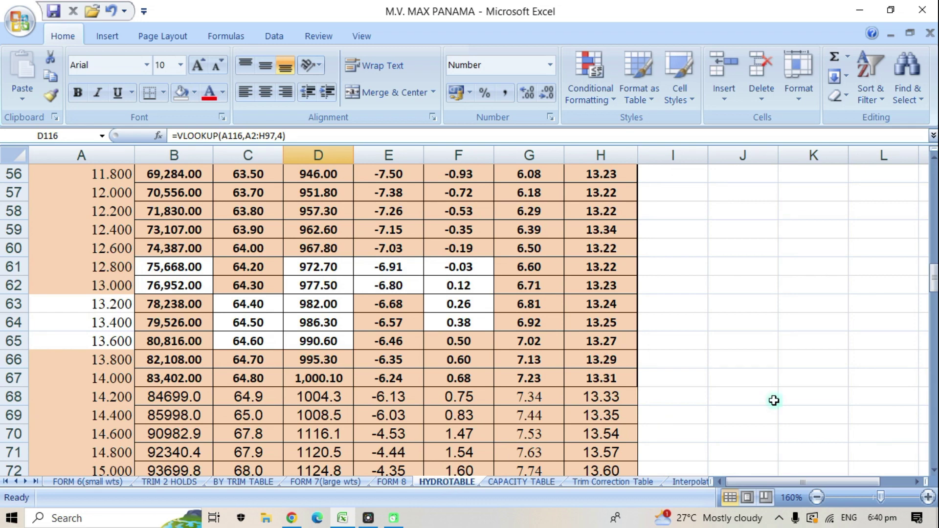
pyautogui.moveTo(933, 282); pyautogui.dragTo(932, 342)
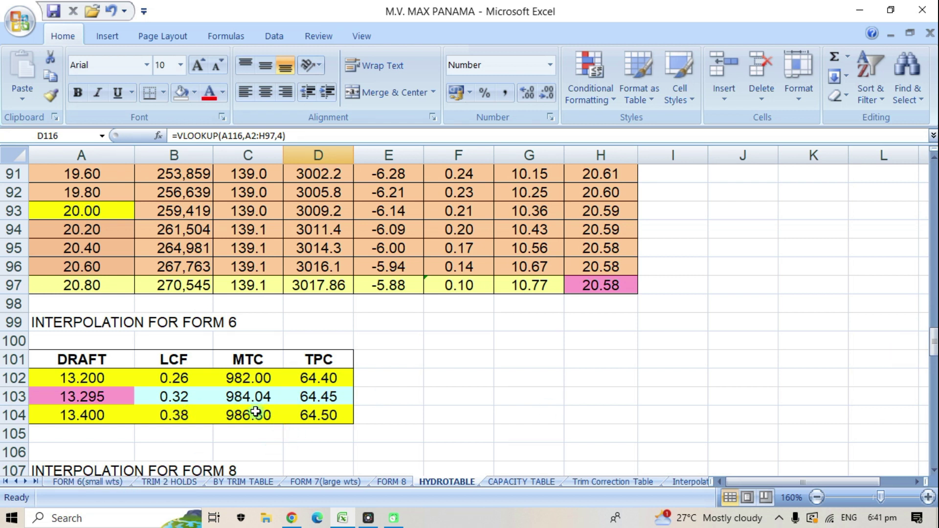
pyautogui.click(101, 480)
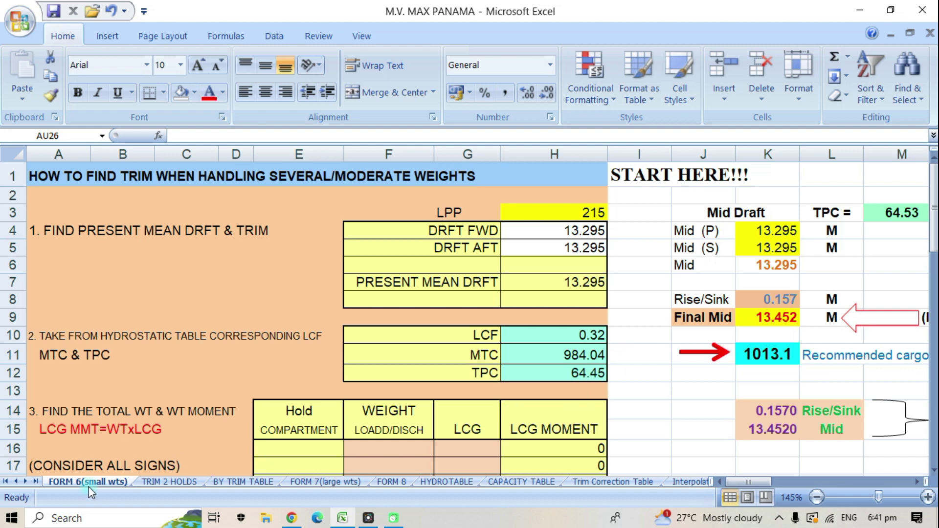
pyautogui.click(447, 484)
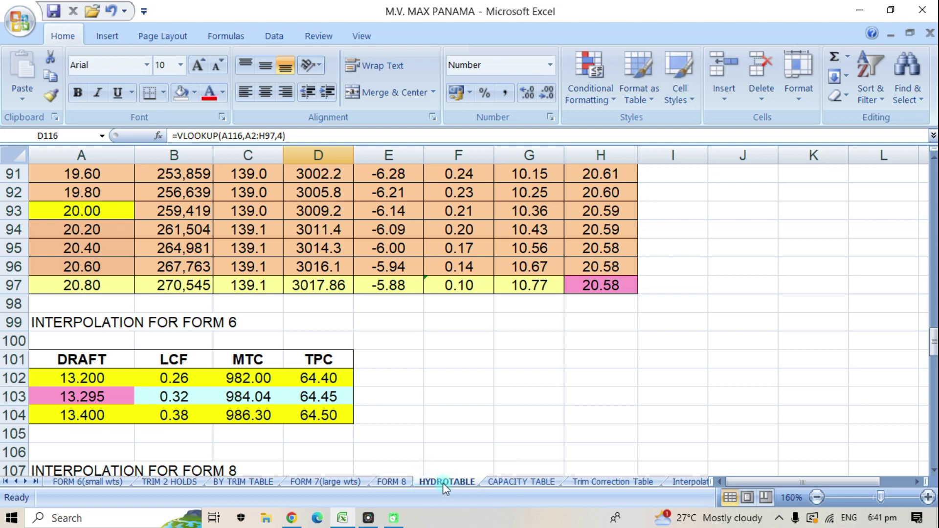
pyautogui.moveTo(934, 357); pyautogui.dragTo(934, 367)
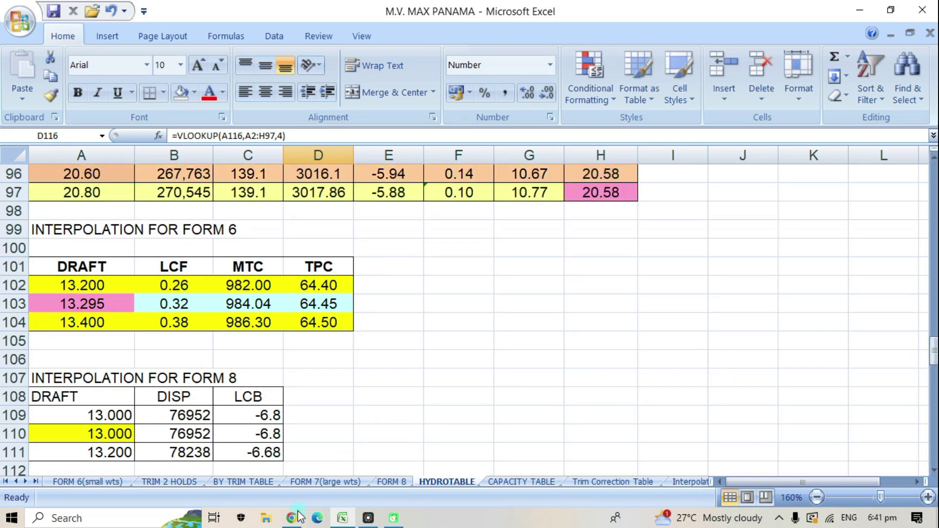
# Step: Look up the displacement and LCB for FORM 8's 13.00 maximum permissible draft in the HYDROTABLE sheet
pyautogui.click(396, 484)
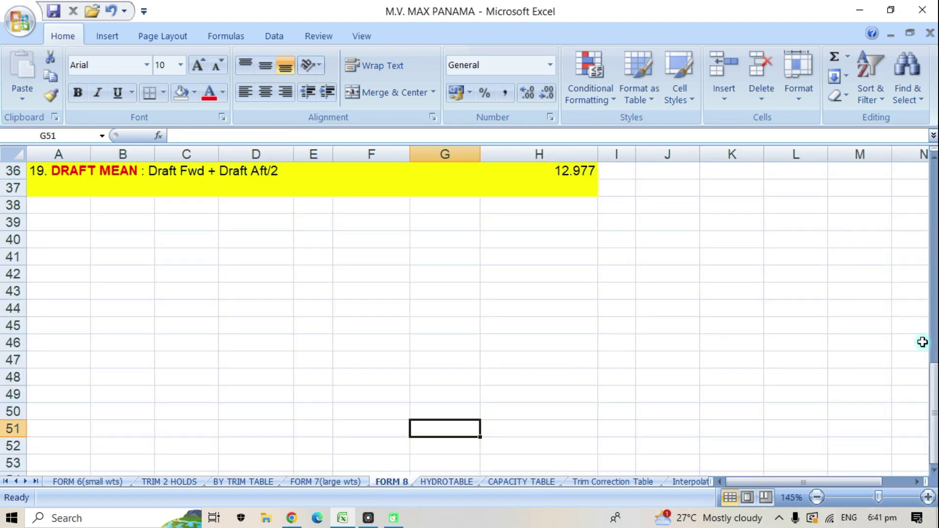
pyautogui.moveTo(934, 387); pyautogui.dragTo(933, 166)
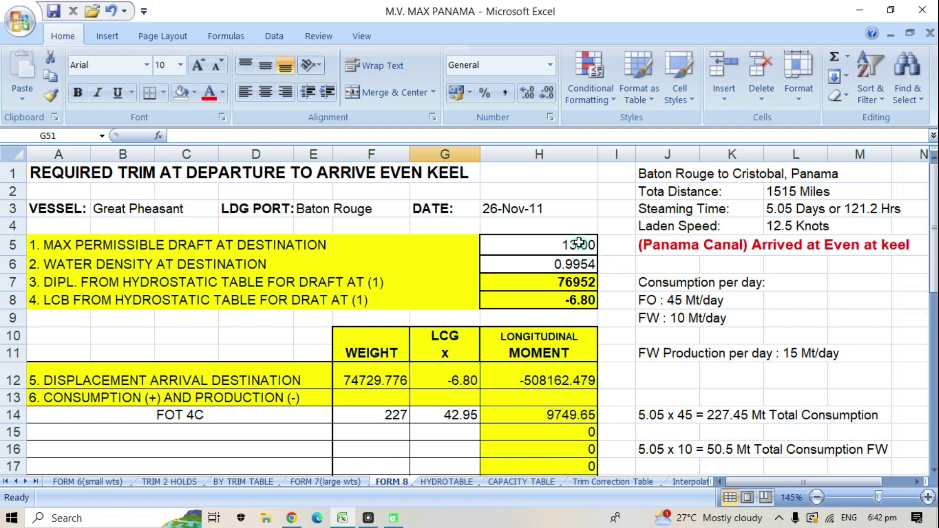
pyautogui.click(440, 483)
pyautogui.moveTo(934, 367); pyautogui.dragTo(934, 305)
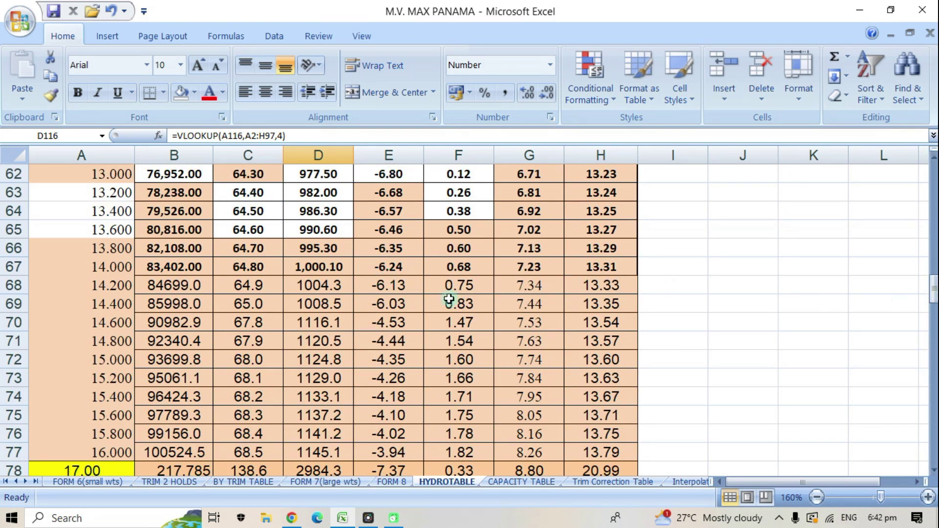
pyautogui.moveTo(934, 306); pyautogui.dragTo(934, 300)
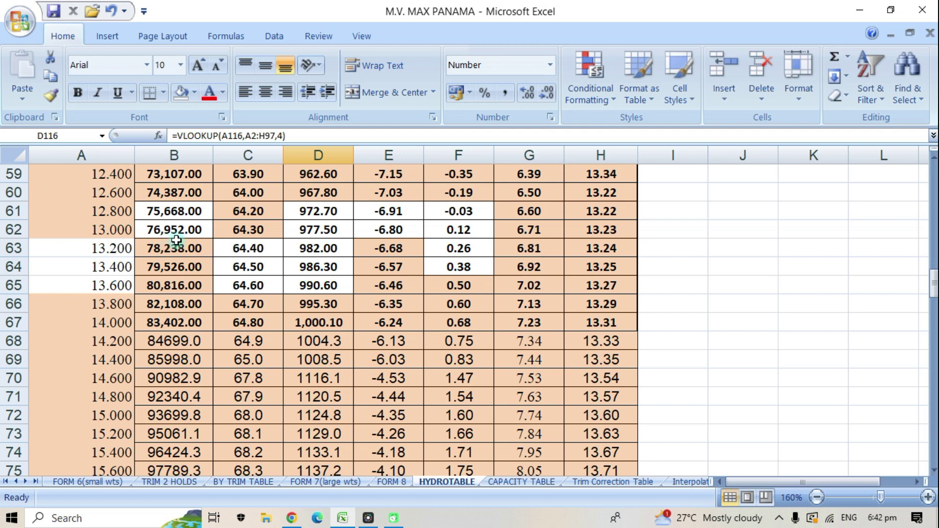
pyautogui.click(394, 483)
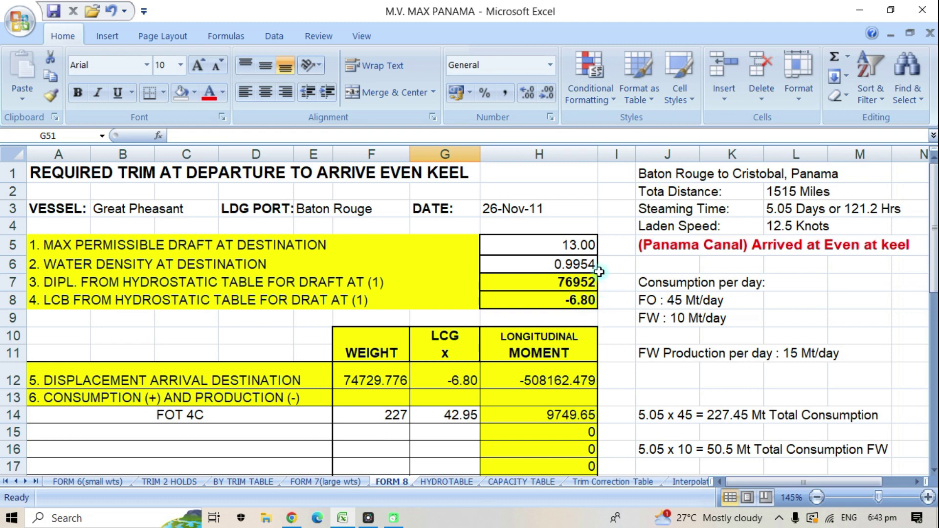
# Step: Check the HYDROTABLE column headings against the hydrostatic values around the 13.000 draft row
pyautogui.click(446, 482)
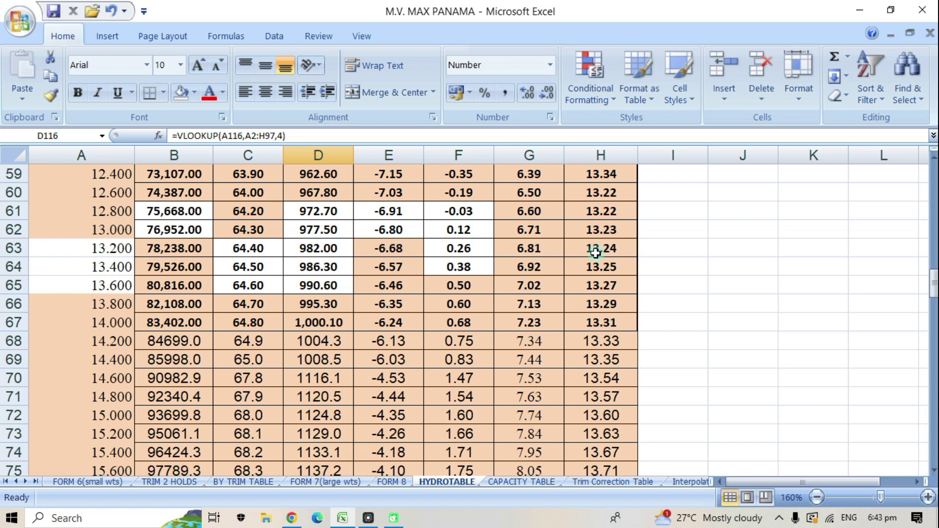
pyautogui.moveTo(935, 295); pyautogui.dragTo(675, 176)
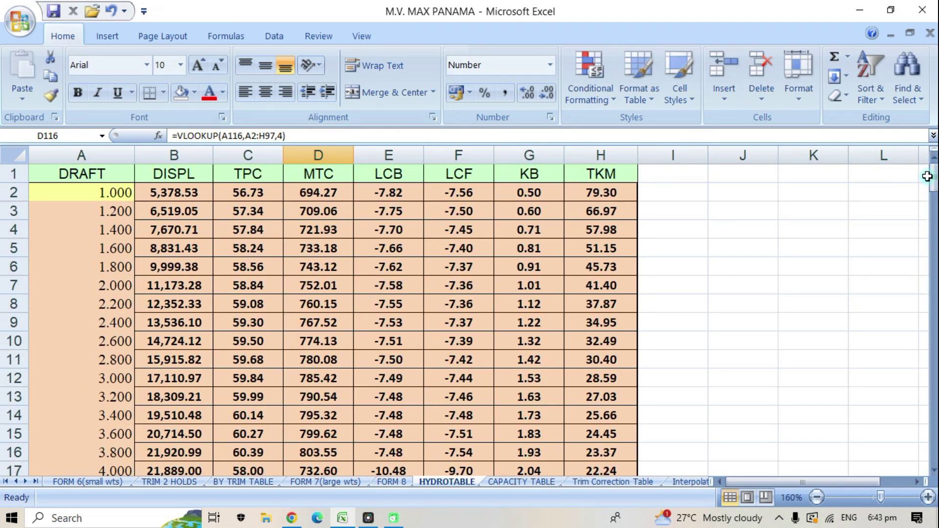
pyautogui.moveTo(932, 174); pyautogui.dragTo(932, 274)
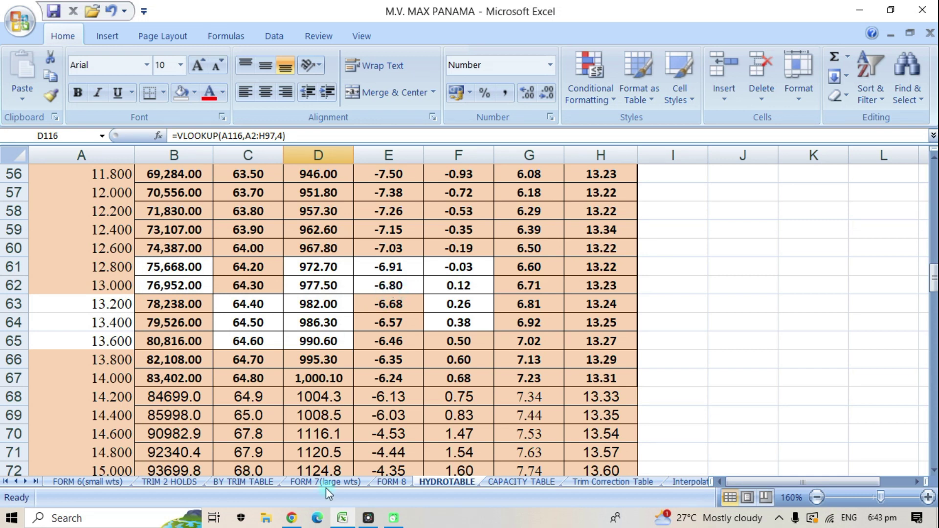
# Step: Compare FORM 8's density-adjusted displacement and hydrostatic items 8 to 13 with the INTERPOLATION FOR FORM 8 tables on HYDROTABLE
pyautogui.click(388, 482)
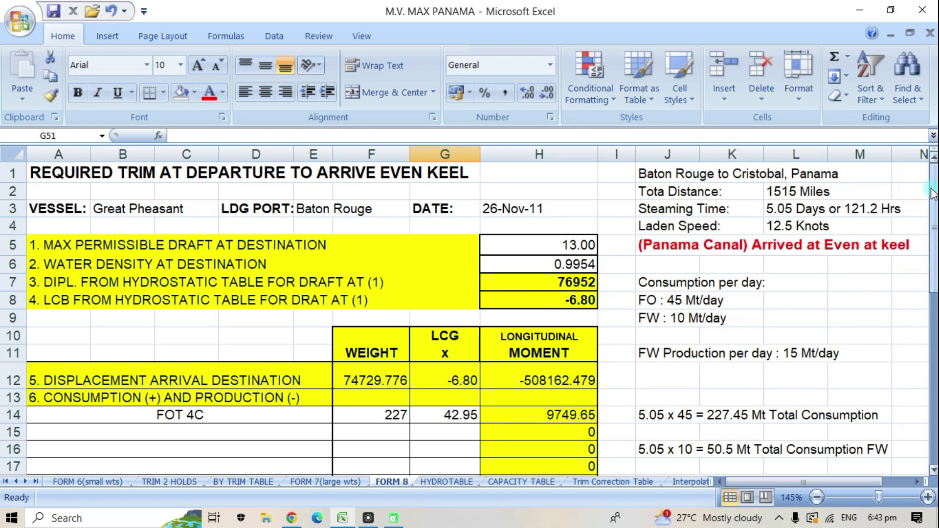
pyautogui.moveTo(935, 191); pyautogui.dragTo(935, 365)
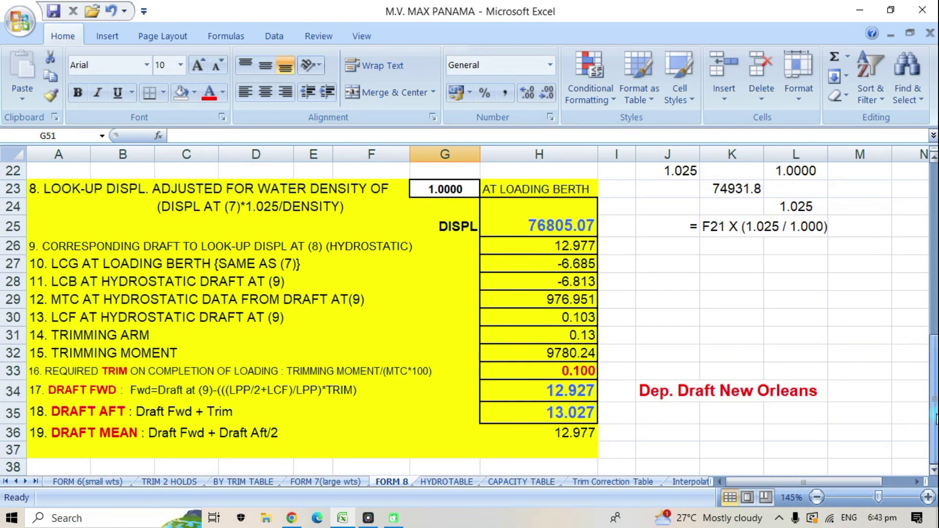
pyautogui.click(935, 370)
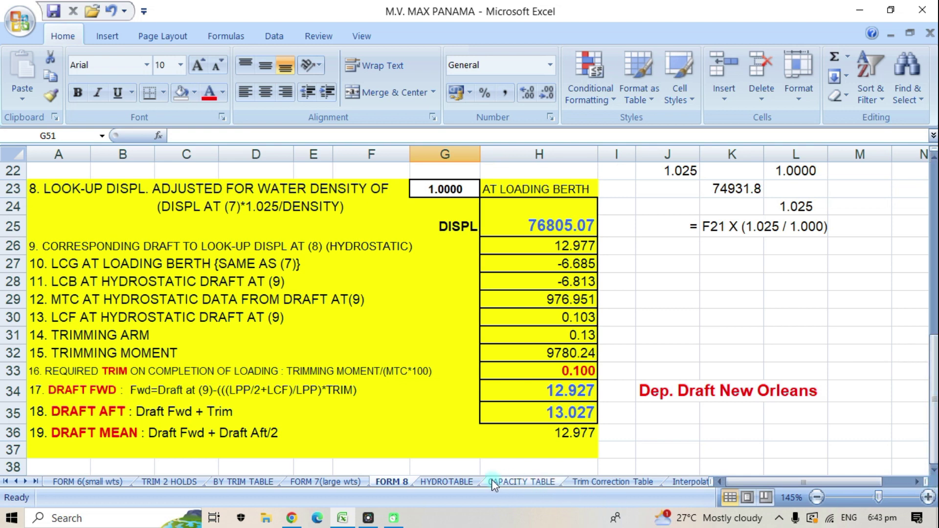
pyautogui.click(445, 482)
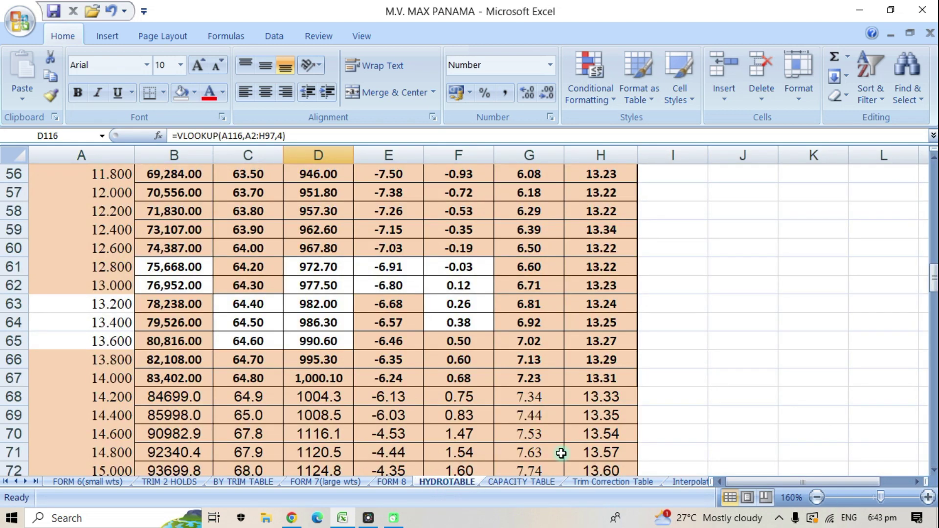
pyautogui.moveTo(934, 278); pyautogui.dragTo(935, 370)
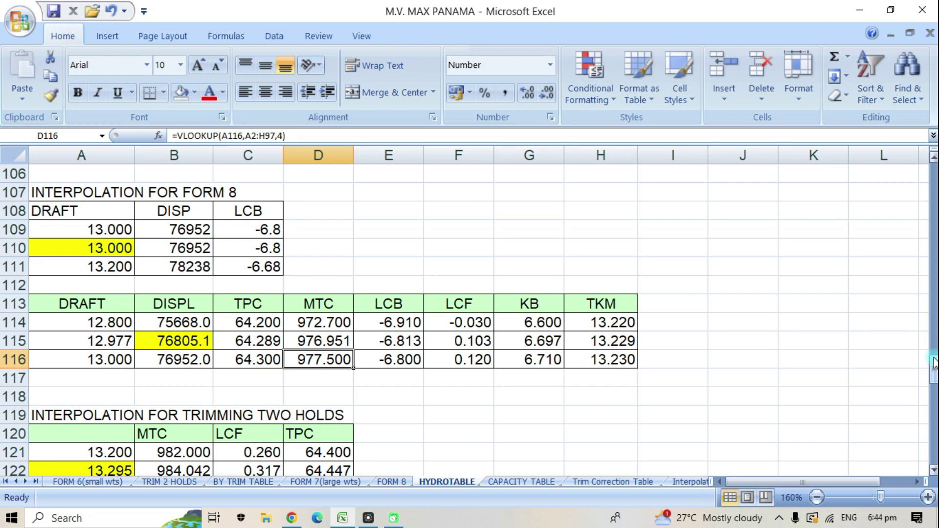
# Step: Clear the linked FORM 8 displacement in cell B115 and undo the deletion
pyautogui.click(176, 344)
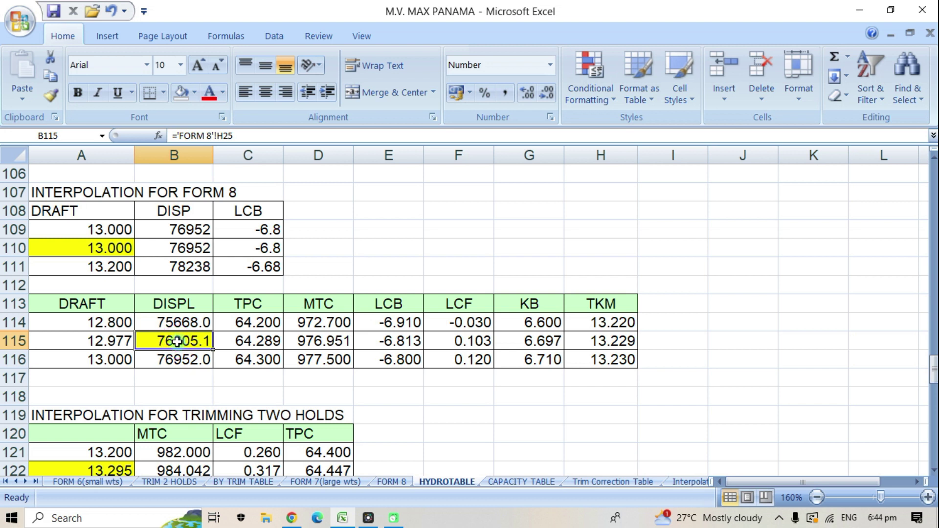
pyautogui.press('Delete')
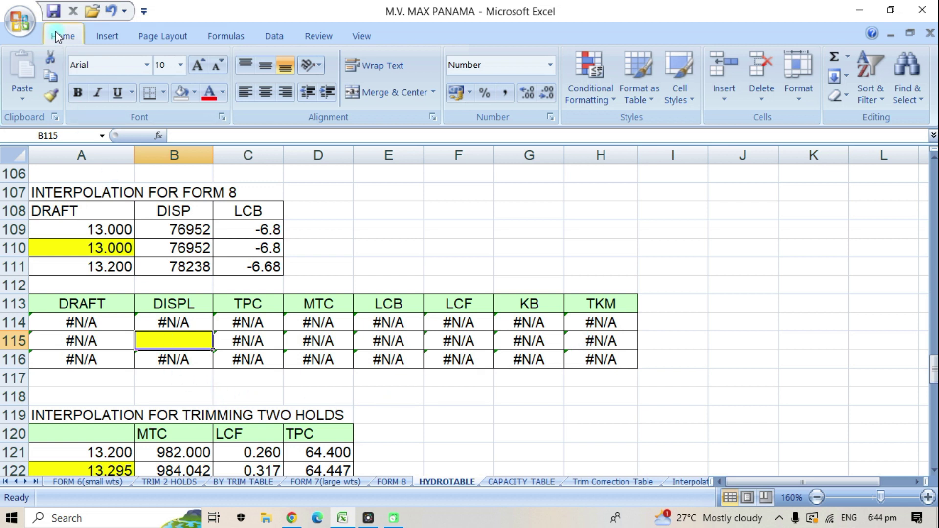
pyautogui.click(112, 11)
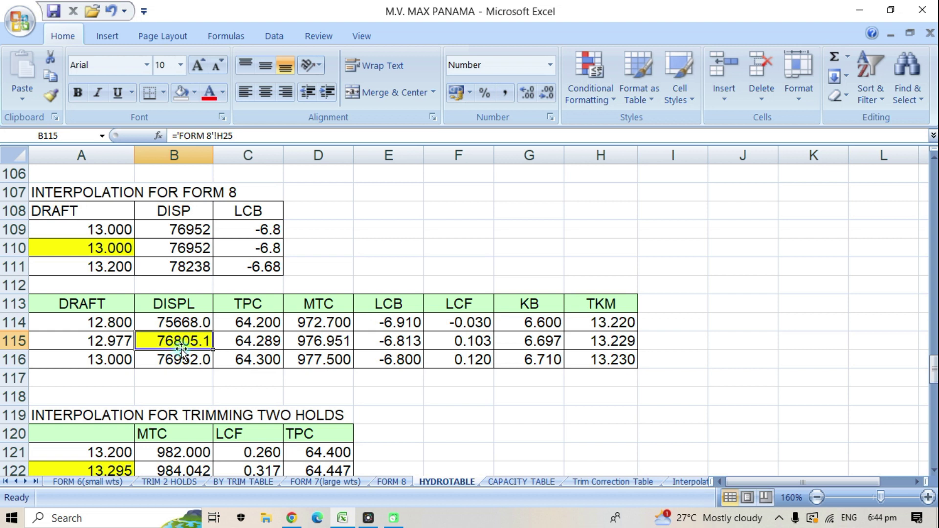
# Step: Inspect the lookup and interpolation formulas in the DRAFT and DISPL columns of rows 114 to 116 in the FORM 8 interpolation table
pyautogui.click(106, 322)
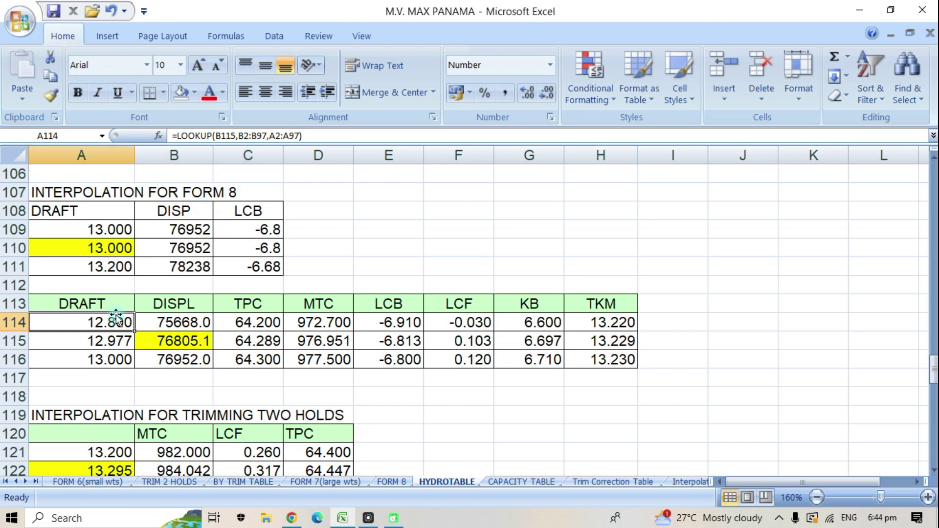
pyautogui.moveTo(103, 341); pyautogui.dragTo(103, 323)
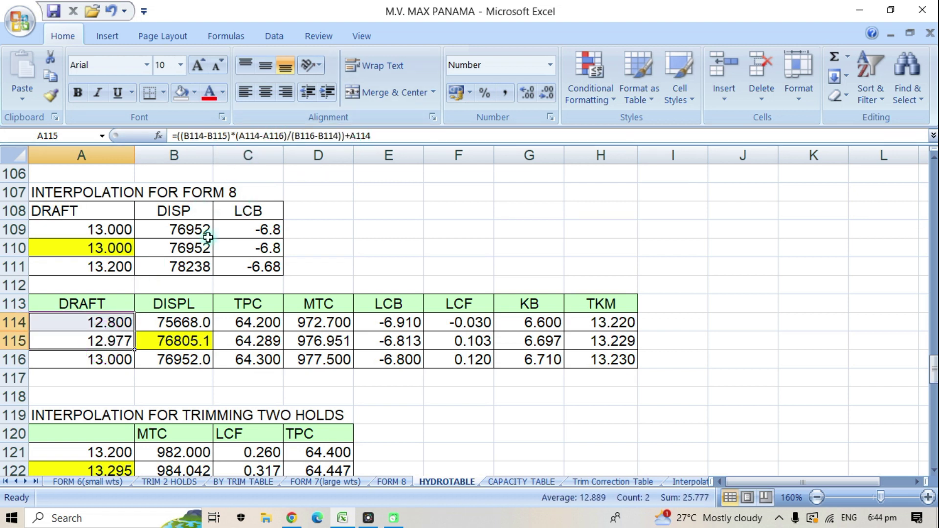
pyautogui.click(103, 358)
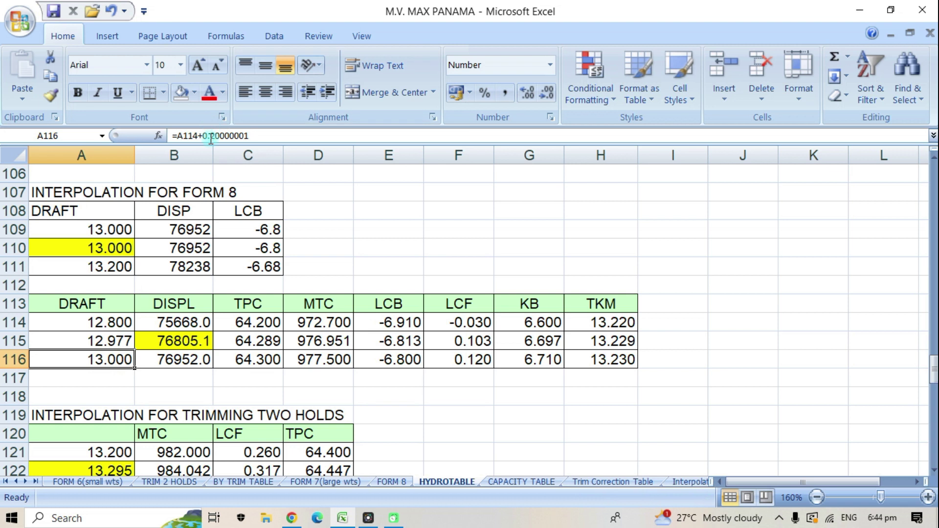
pyautogui.click(189, 325)
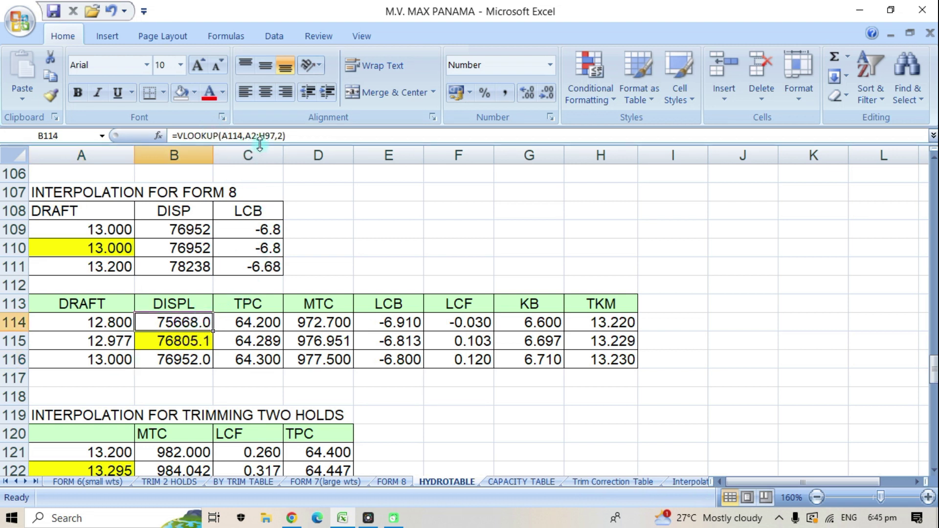
pyautogui.click(183, 345)
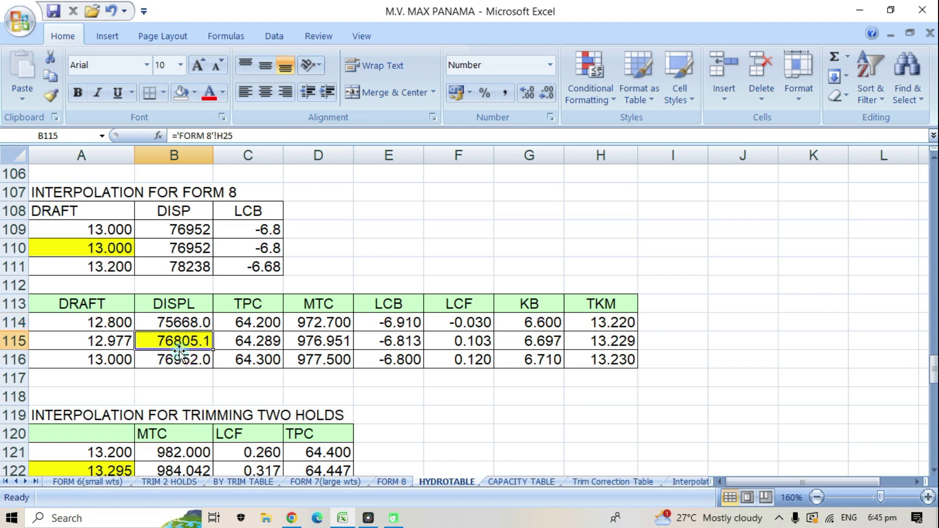
pyautogui.click(179, 362)
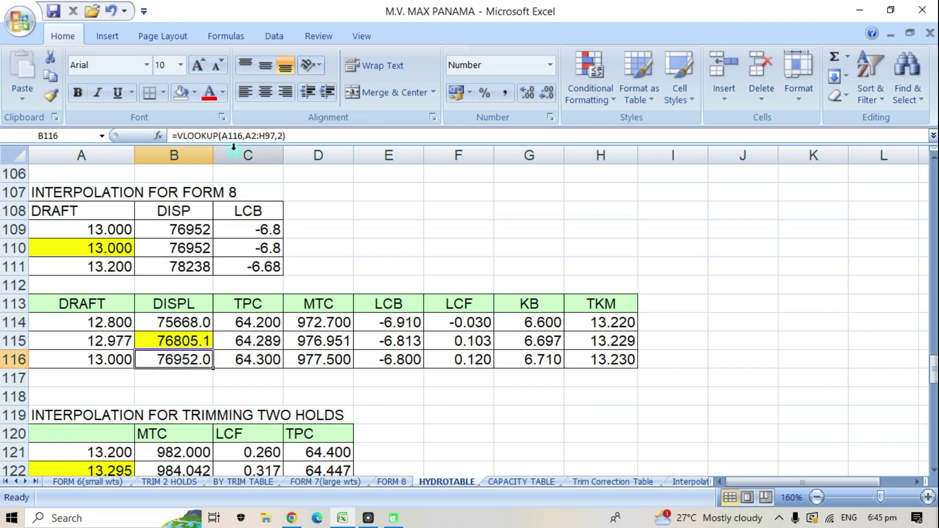
# Step: Inspect the VLOOKUP and interpolation formulas behind the TPC and MTC values in rows 114 to 116
pyautogui.click(264, 323)
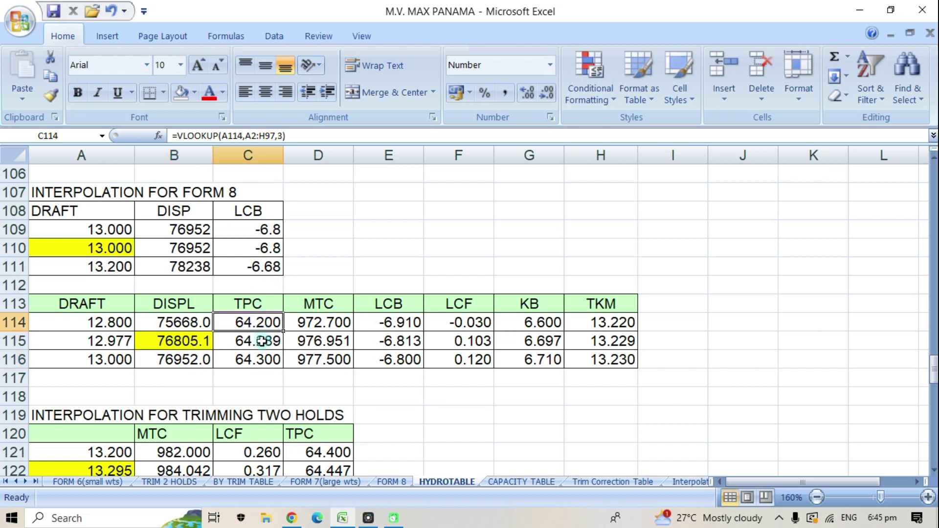
pyautogui.moveTo(262, 340); pyautogui.dragTo(264, 305)
pyautogui.click(257, 362)
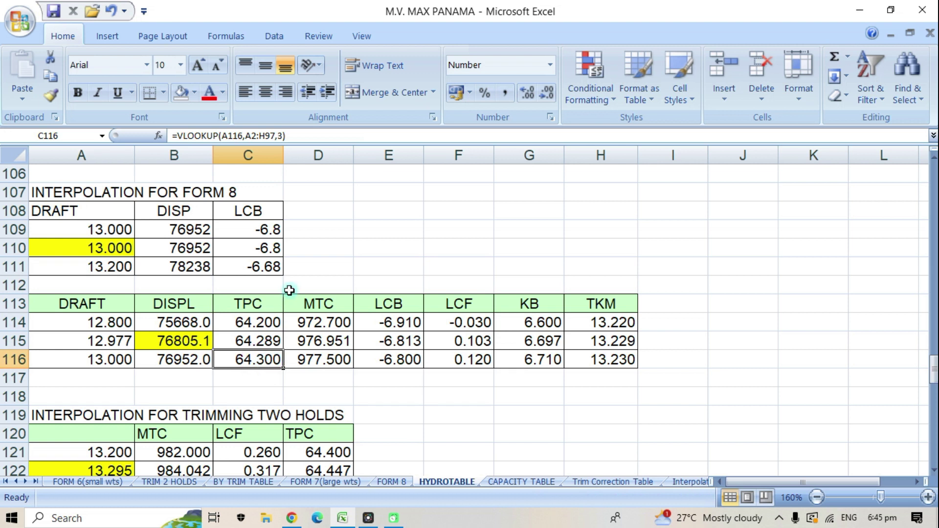
pyautogui.click(318, 320)
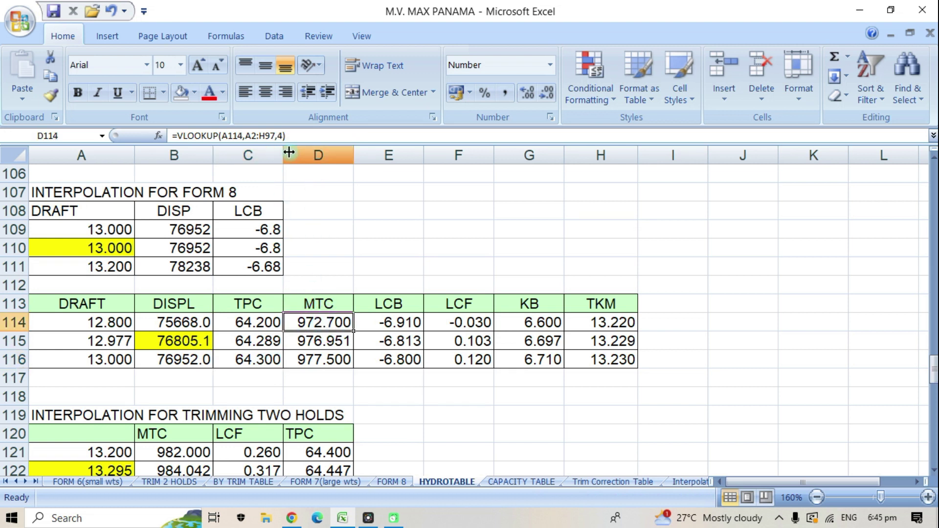
pyautogui.click(321, 343)
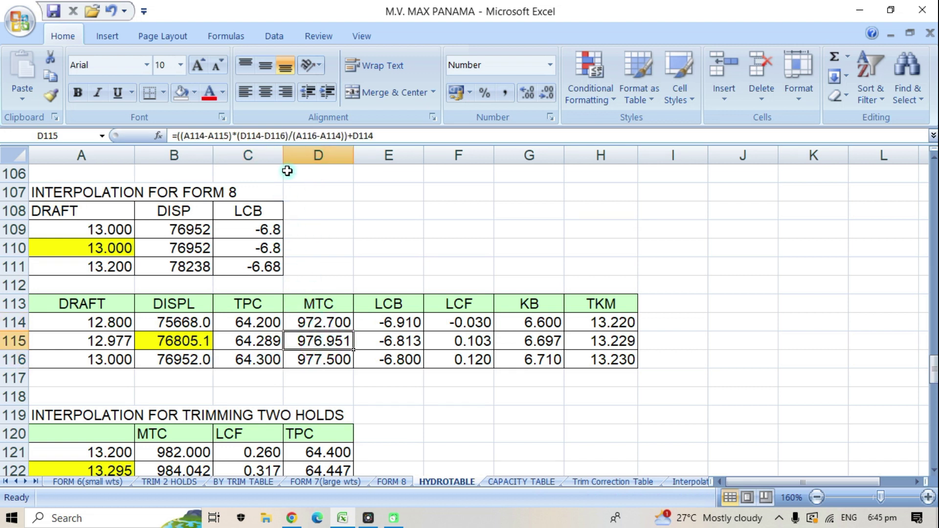
pyautogui.click(323, 364)
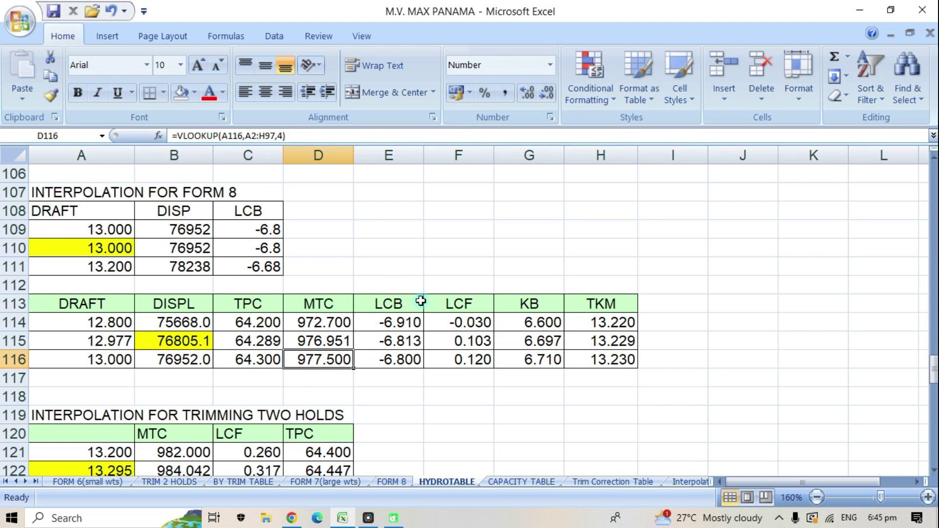
# Step: Inspect the LCB and LCF formulas in rows 114 to 116, dismissing the news notification
pyautogui.click(412, 324)
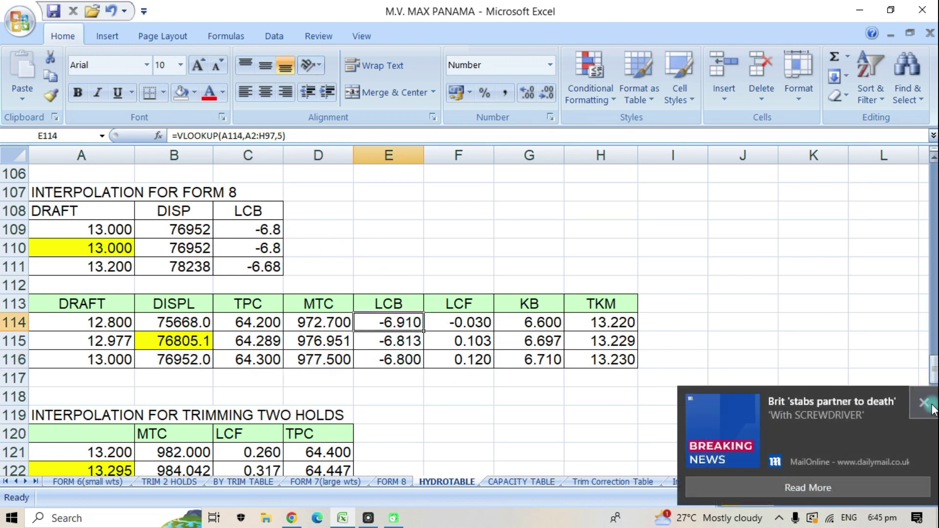
pyautogui.click(932, 407)
pyautogui.click(409, 347)
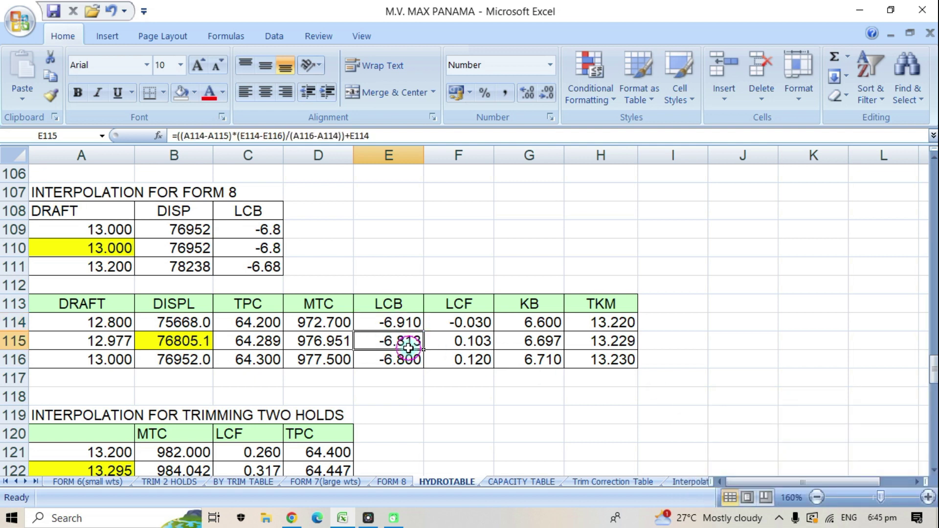
pyautogui.click(389, 359)
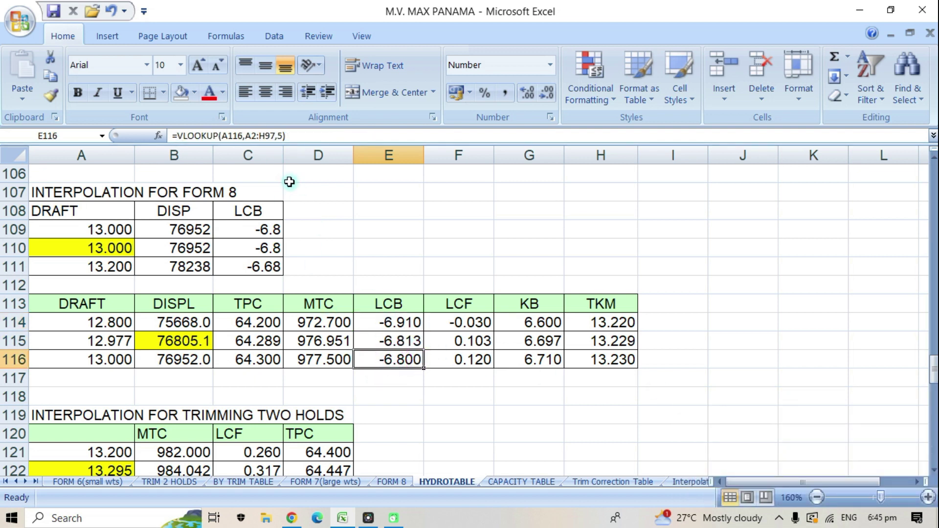
pyautogui.click(464, 326)
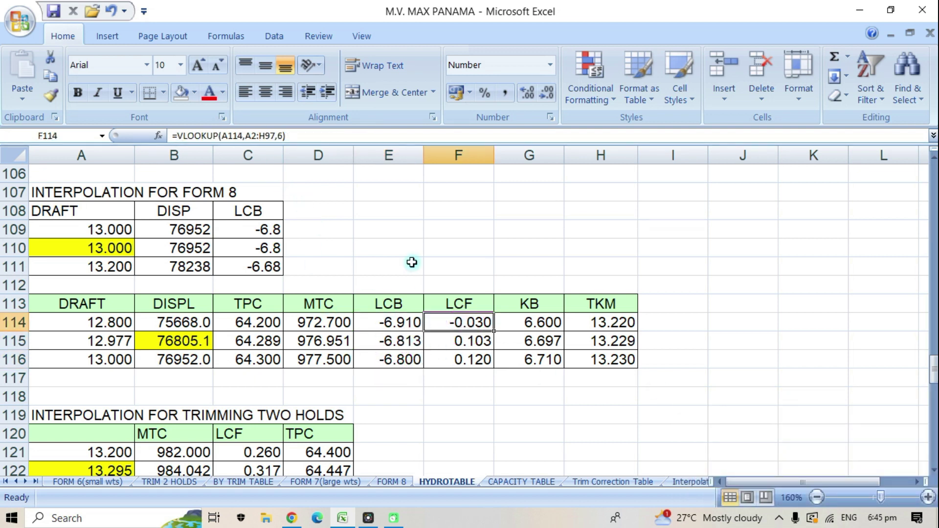
pyautogui.click(460, 345)
pyautogui.click(474, 364)
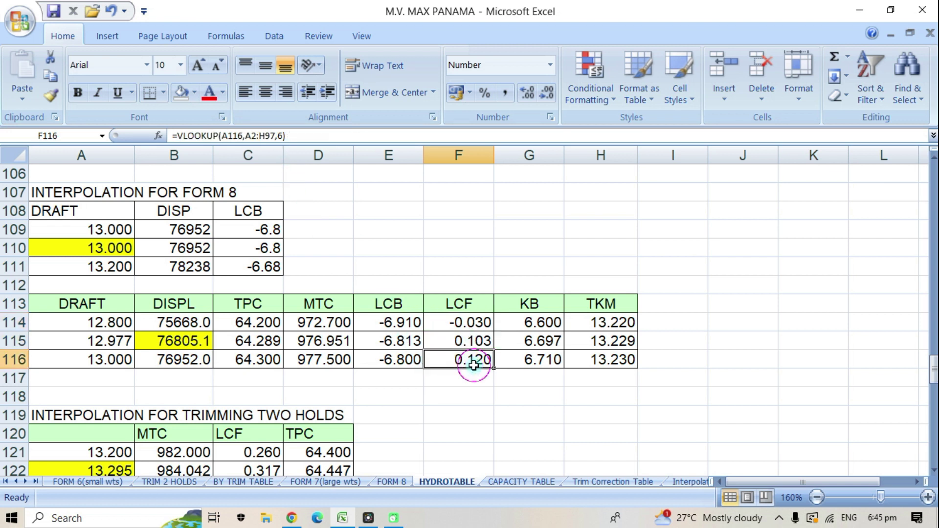
# Step: Inspect the KB and TKM formulas in rows 114 to 116 of the FORM 8 interpolation table
pyautogui.click(533, 322)
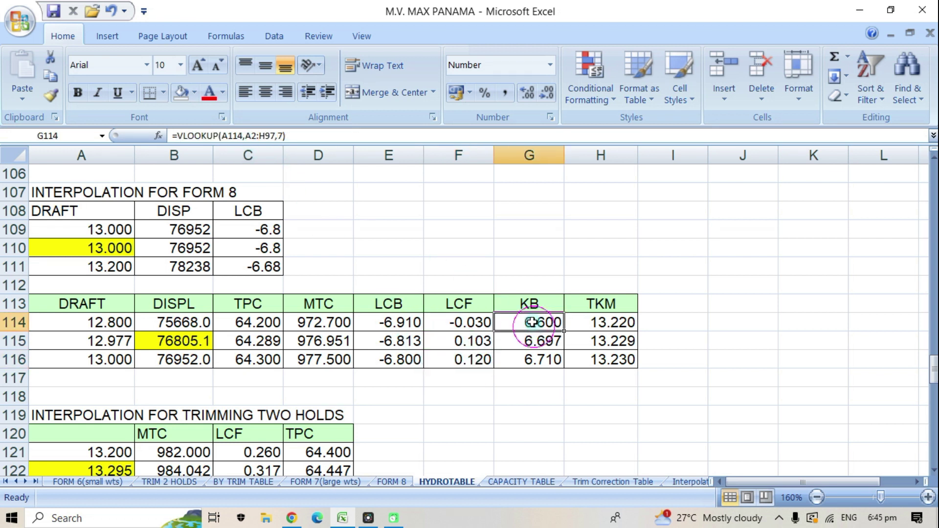
pyautogui.click(532, 341)
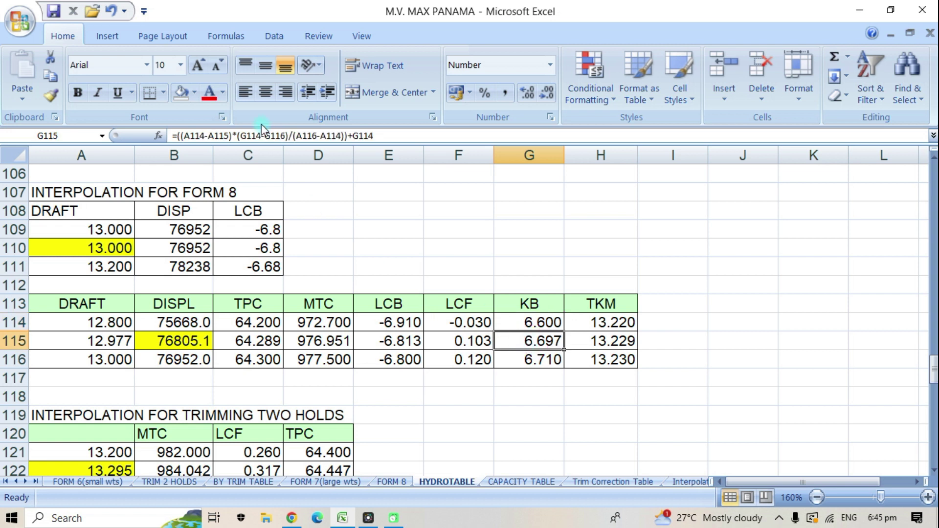
pyautogui.moveTo(533, 362); pyautogui.dragTo(533, 342)
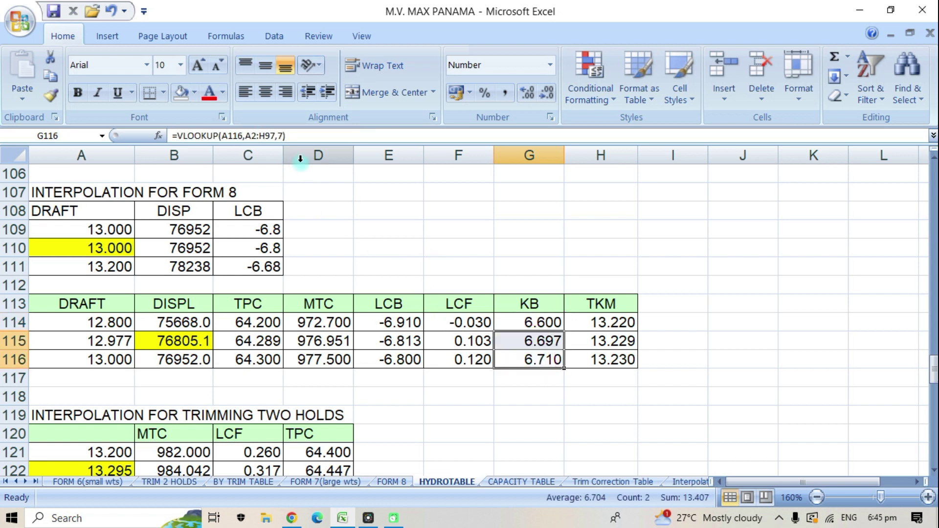
pyautogui.click(615, 326)
pyautogui.click(599, 343)
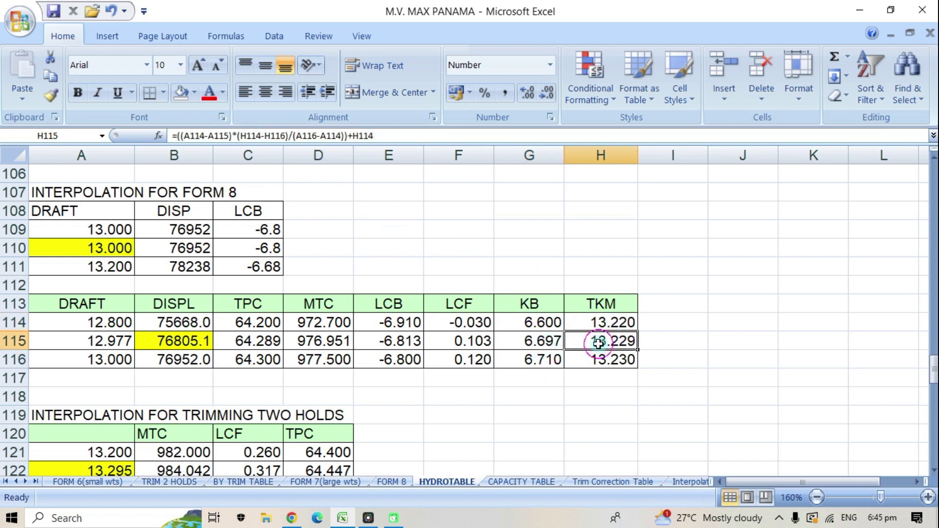
pyautogui.click(605, 365)
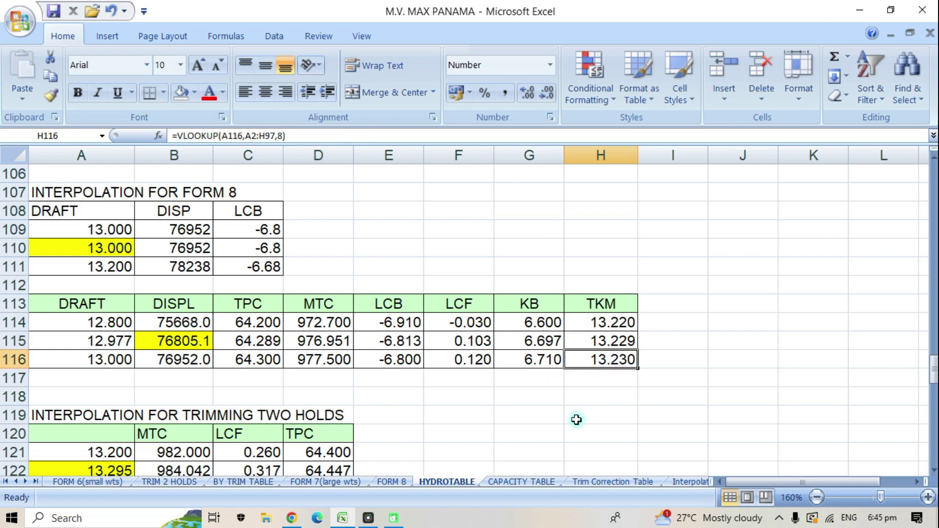
pyautogui.click(556, 419)
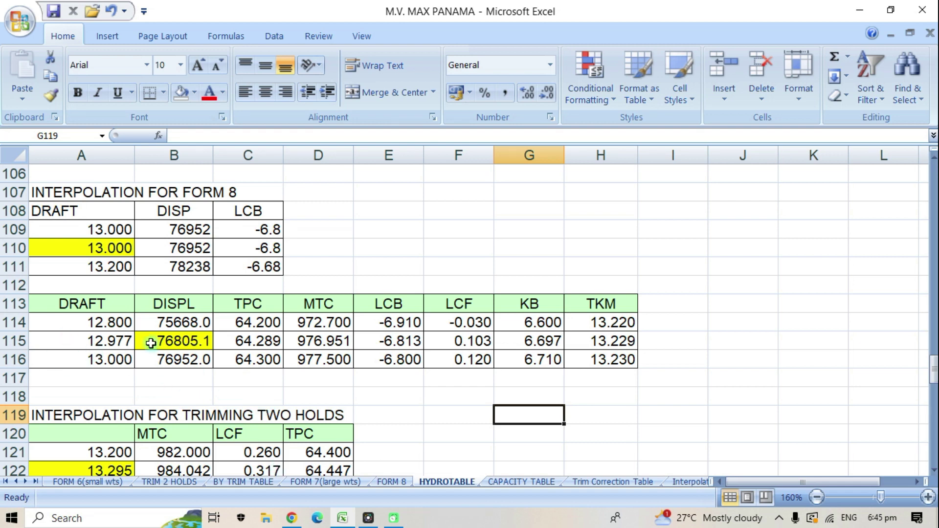
# Step: Return to the FORM 8 sheet and examine its destination draft, water density, displacement and LCB in items 1 to 4
pyautogui.click(398, 483)
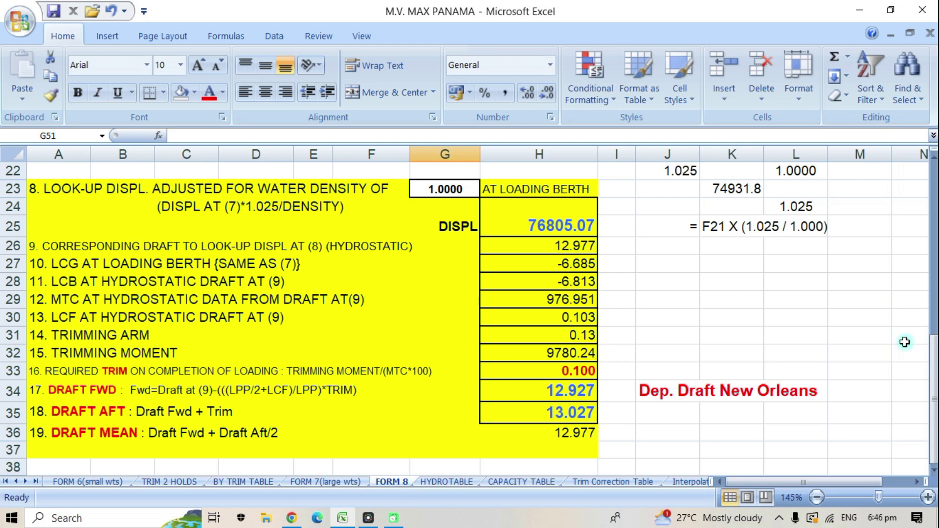
pyautogui.moveTo(934, 337); pyautogui.dragTo(935, 295)
pyautogui.click(934, 296)
pyautogui.moveTo(935, 342); pyautogui.dragTo(935, 275)
pyautogui.moveTo(934, 264); pyautogui.dragTo(934, 226)
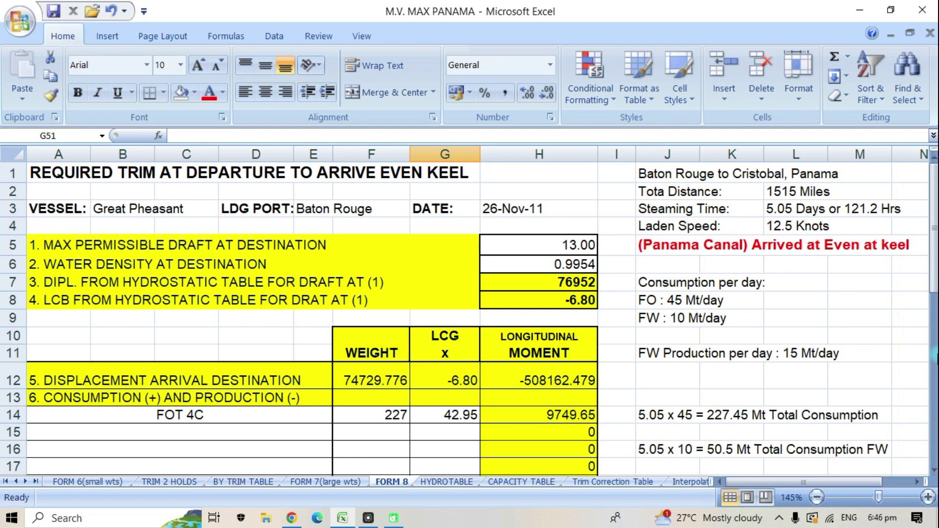
# Step: Examine FORM 8's consumption and production weights, departure displacement and total moment, and the density-adjusted displacement formula in cell H25
pyautogui.moveTo(932, 279); pyautogui.dragTo(934, 345)
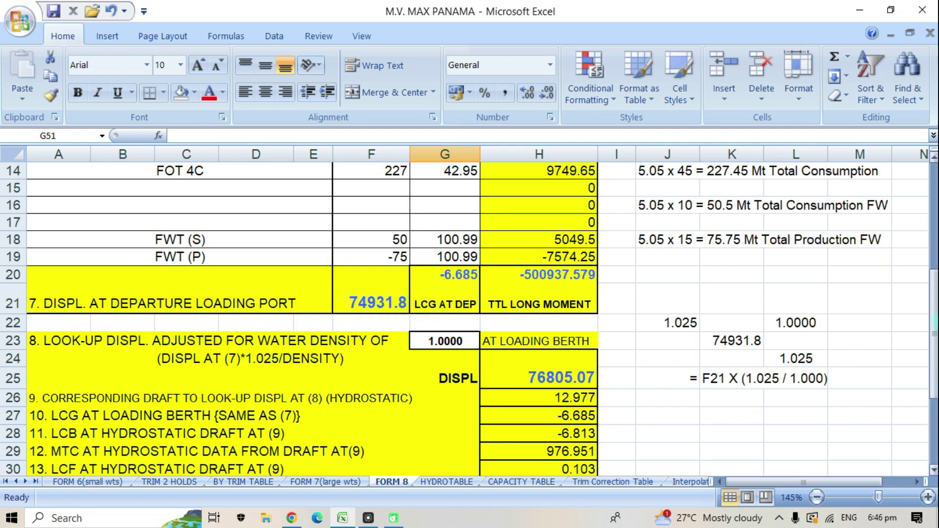
pyautogui.moveTo(932, 301); pyautogui.dragTo(932, 263)
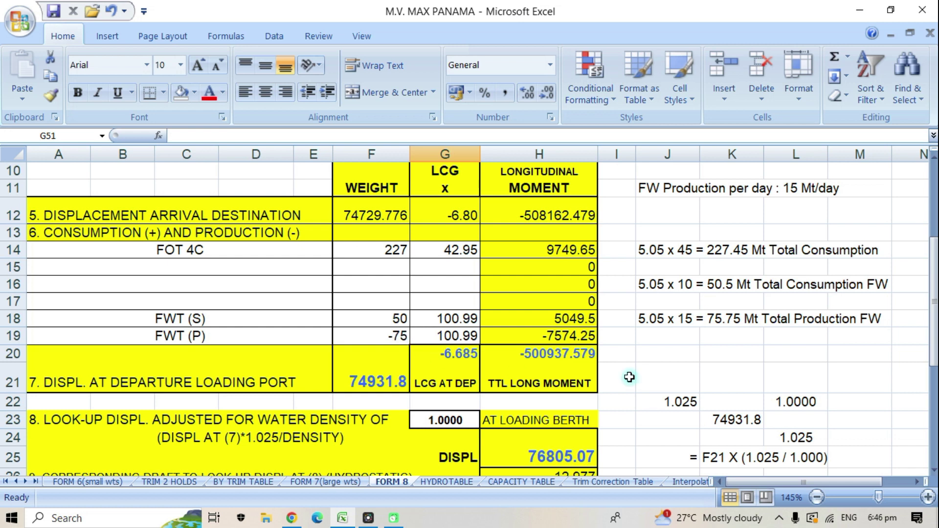
pyautogui.moveTo(934, 276); pyautogui.dragTo(934, 280)
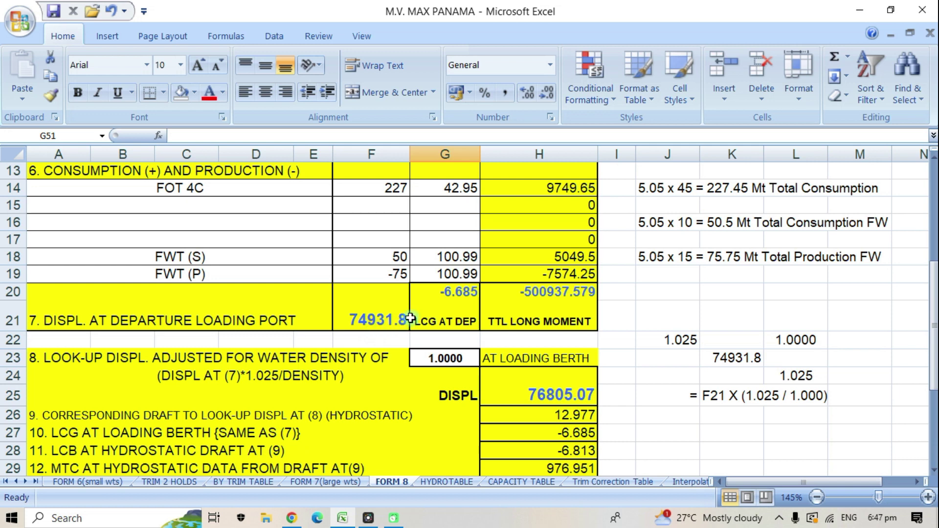
pyautogui.moveTo(931, 356); pyautogui.dragTo(931, 312)
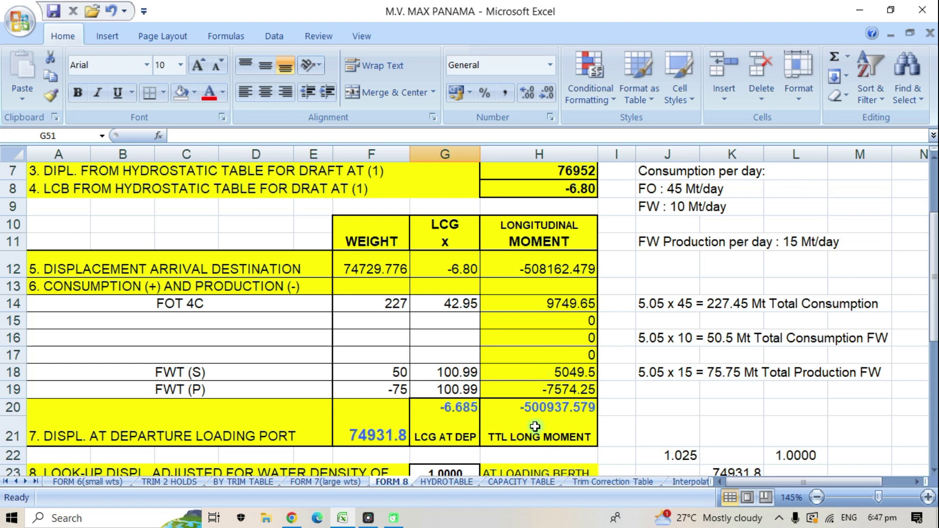
pyautogui.moveTo(933, 303); pyautogui.dragTo(934, 325)
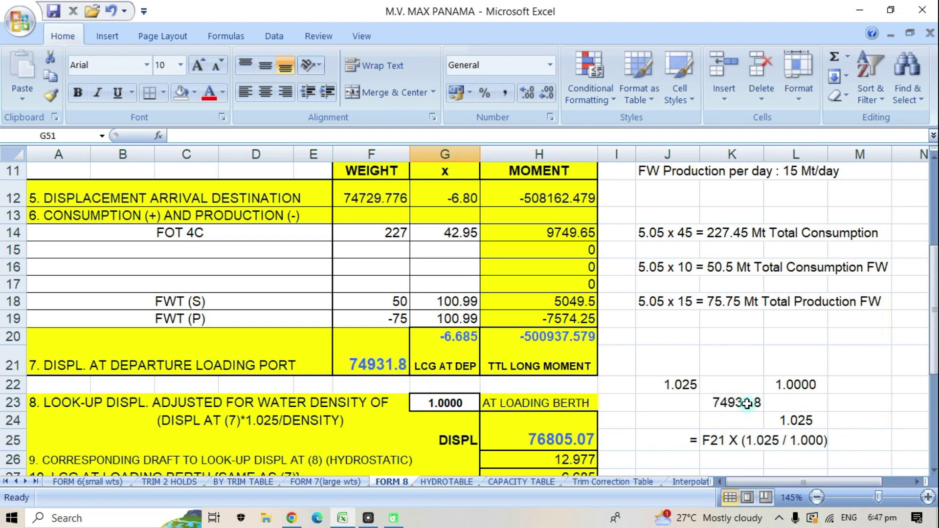
pyautogui.click(548, 440)
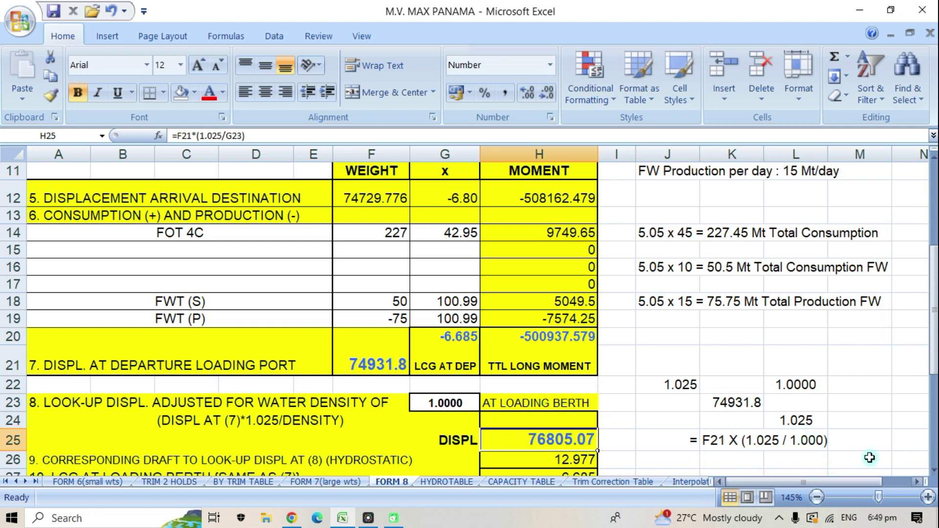
pyautogui.moveTo(934, 357); pyautogui.dragTo(934, 371)
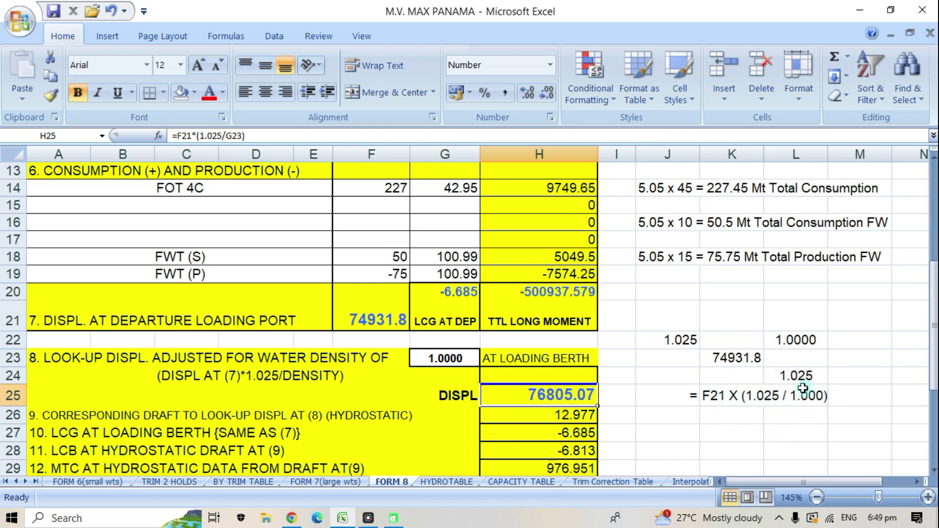
pyautogui.click(784, 435)
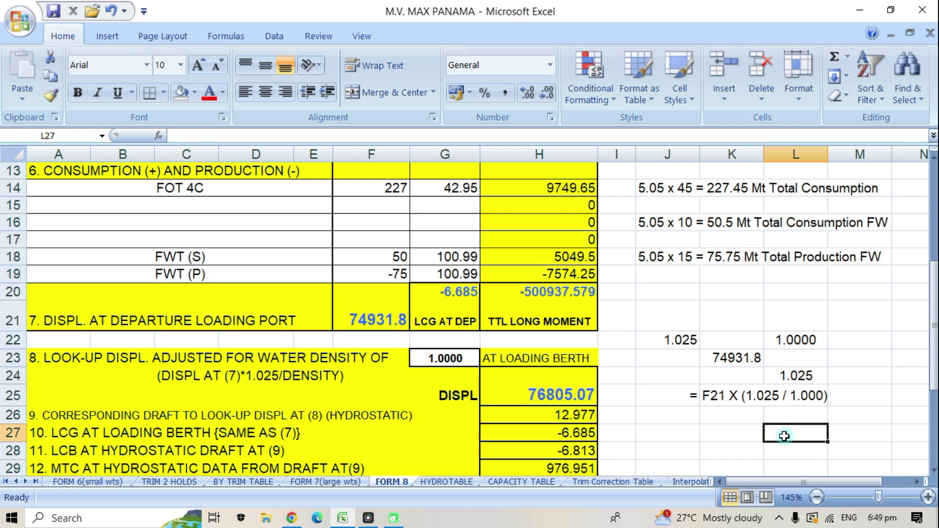
pyautogui.write('1.025/')
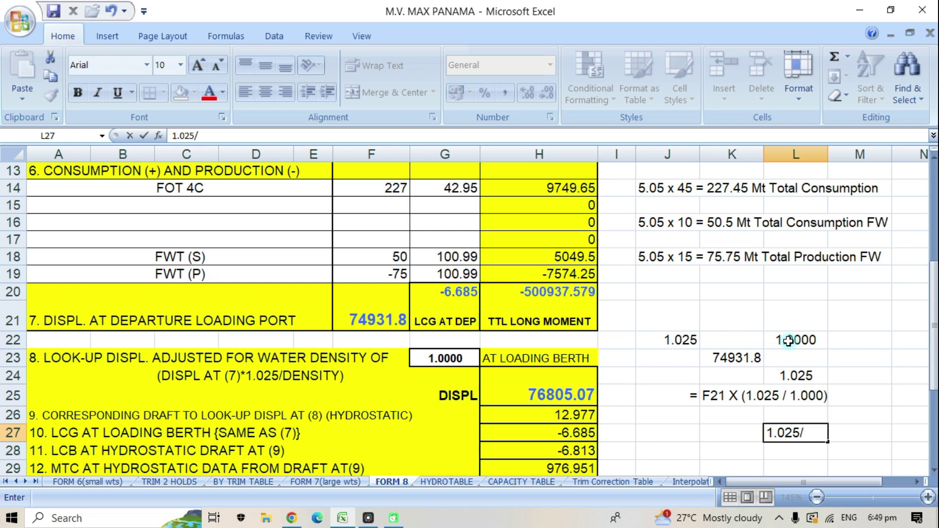
pyautogui.click(788, 341)
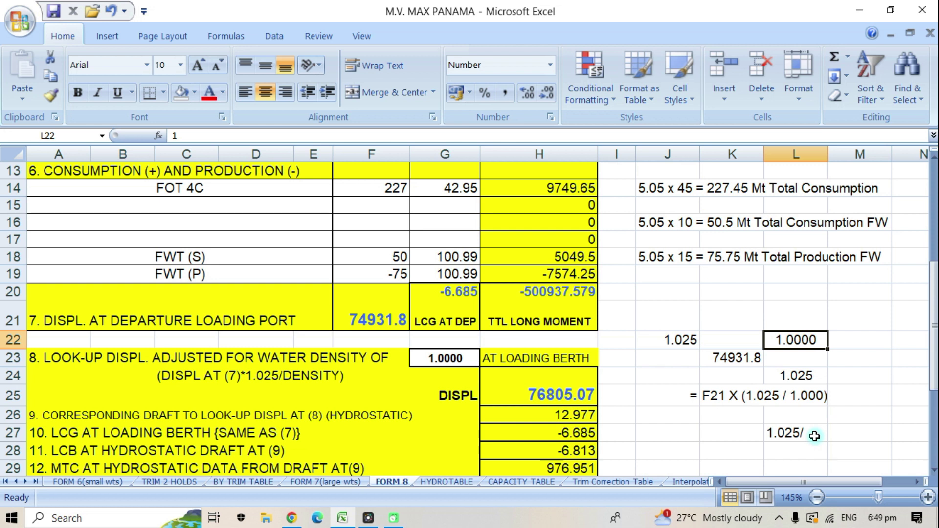
# Step: Calculate the density ratio in cell L27 of FORM 8 with the formula =1.025/L22
pyautogui.click(774, 434)
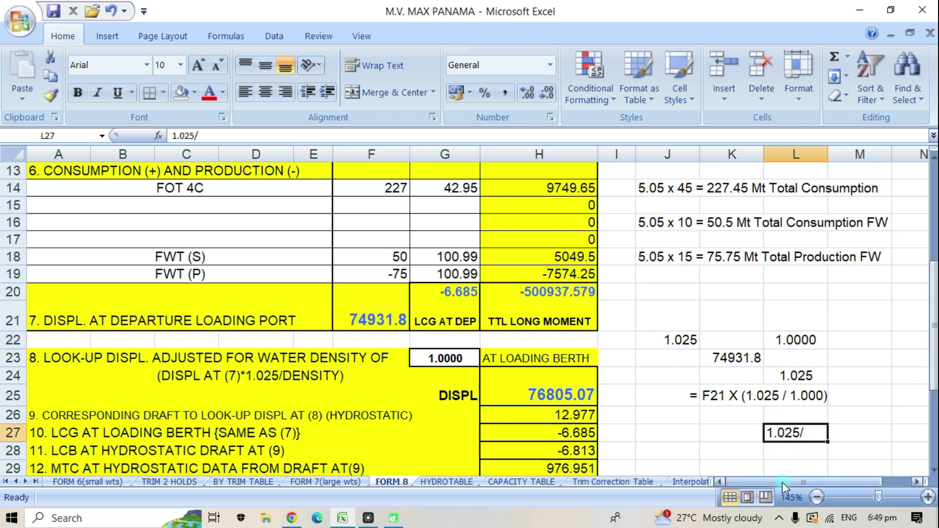
pyautogui.write('=')
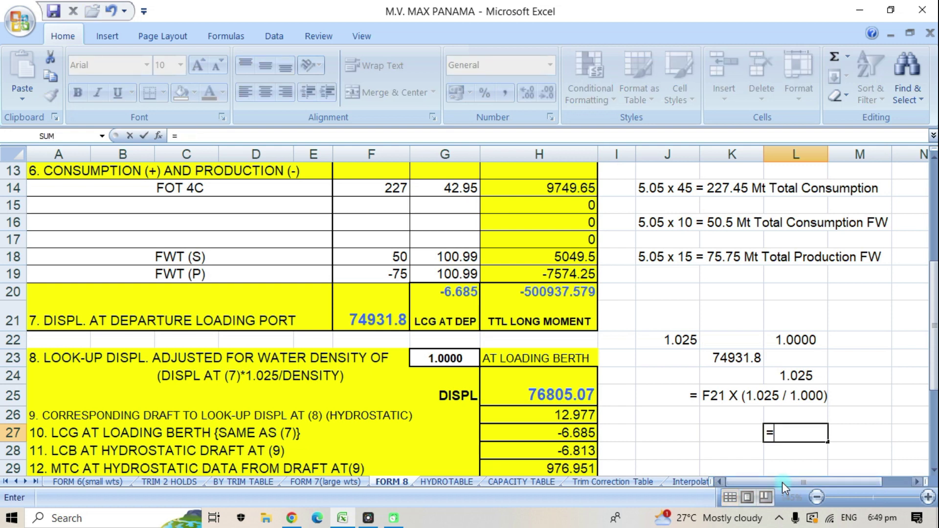
pyautogui.write('1.0')
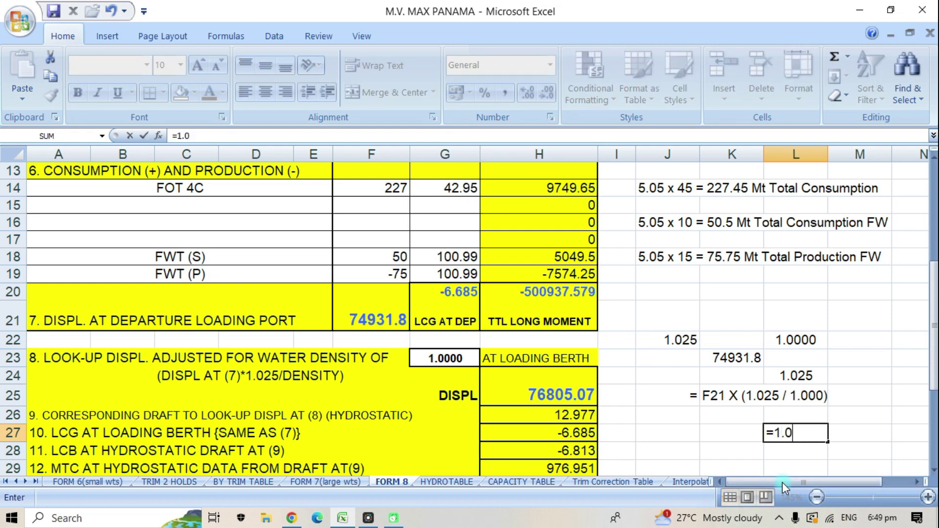
pyautogui.write('25/')
pyautogui.click(796, 341)
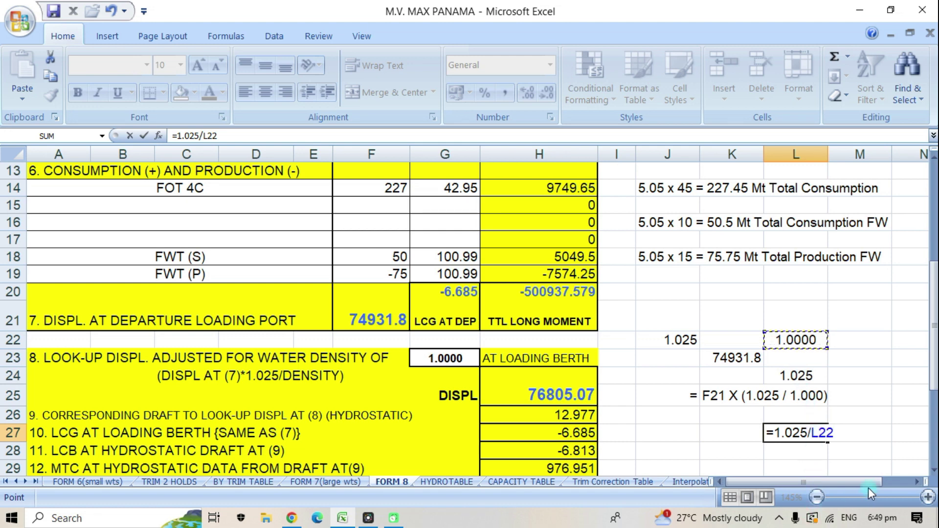
pyautogui.press('Return')
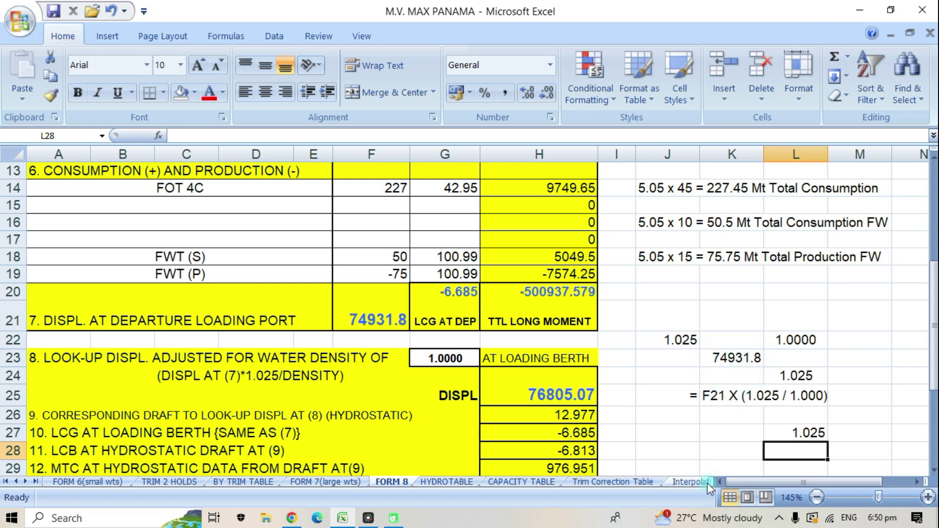
pyautogui.click(722, 452)
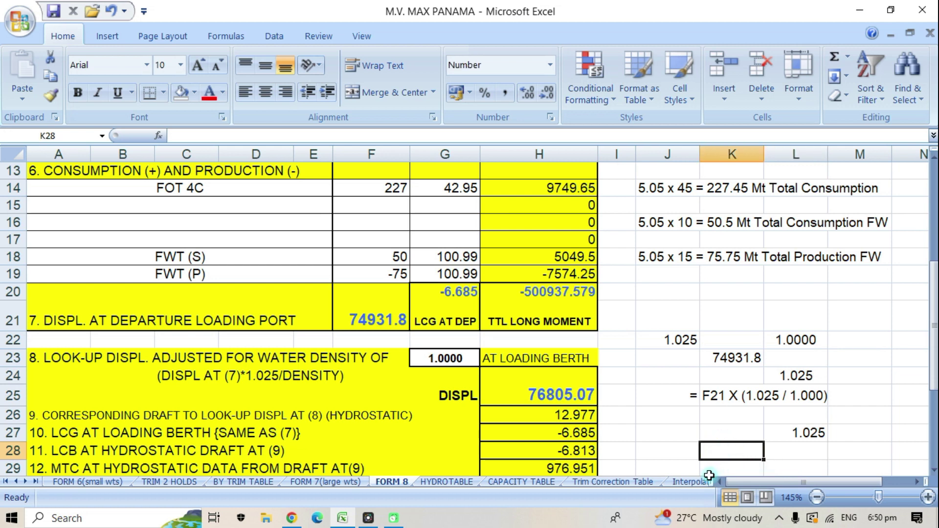
pyautogui.write('=')
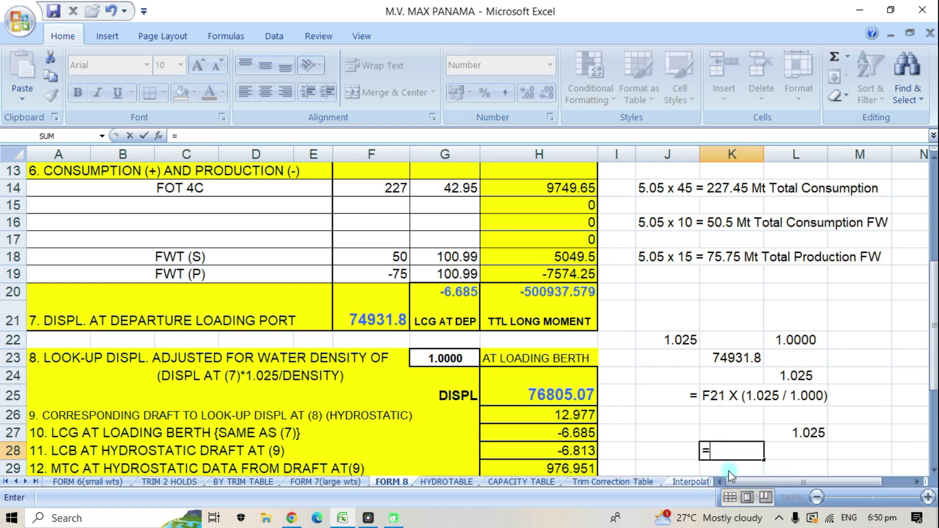
pyautogui.click(732, 358)
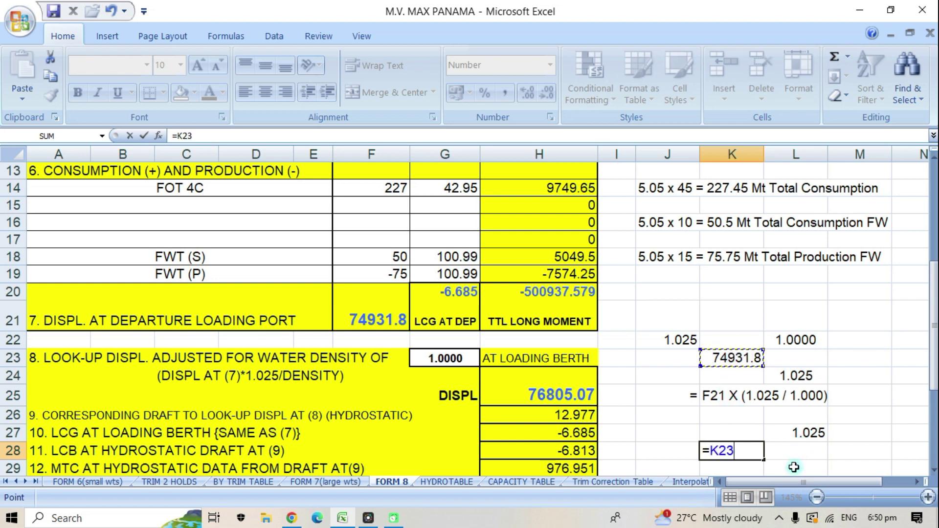
pyautogui.press('XF86AudioRaiseVolume')
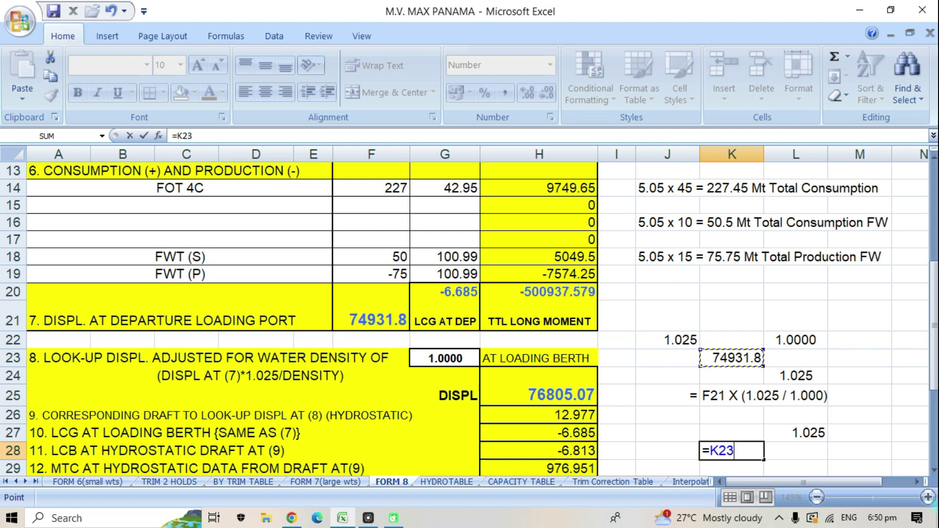
pyautogui.write('8')
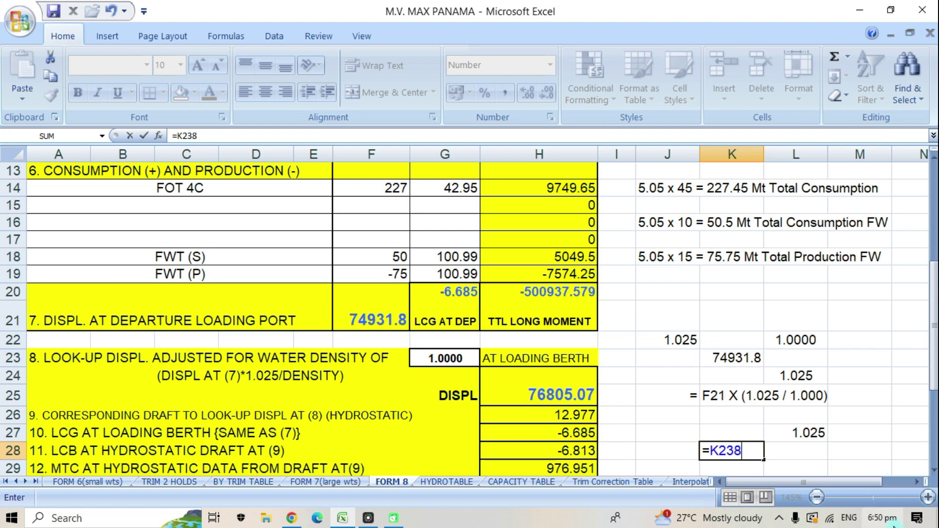
pyautogui.press('BackSpace')
pyautogui.press('BackSpace')
pyautogui.press('BackSpace')
pyautogui.press('BackSpace')
pyautogui.press('BackSpace')
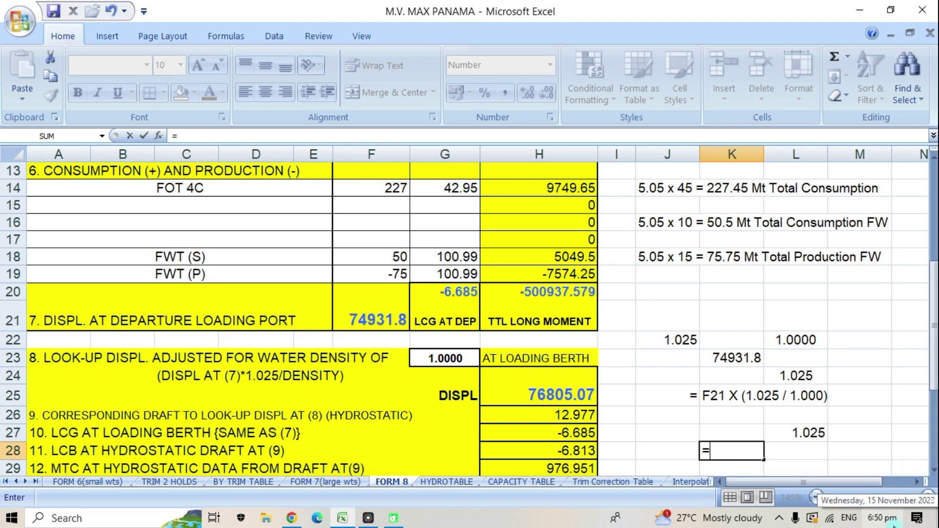
# Step: Calculate the density-adjusted displacement in cell K28 with the formula =K23*L27
pyautogui.write('=')
pyautogui.click(722, 357)
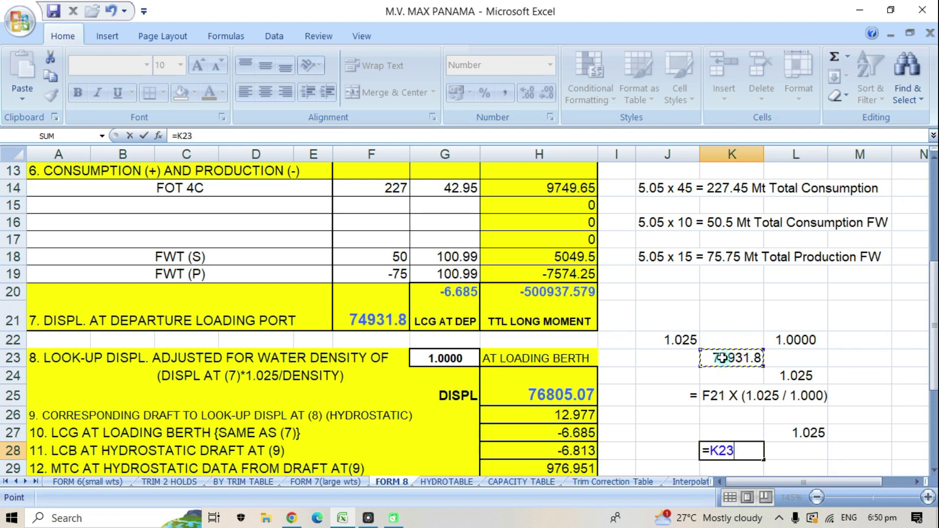
pyautogui.write('*')
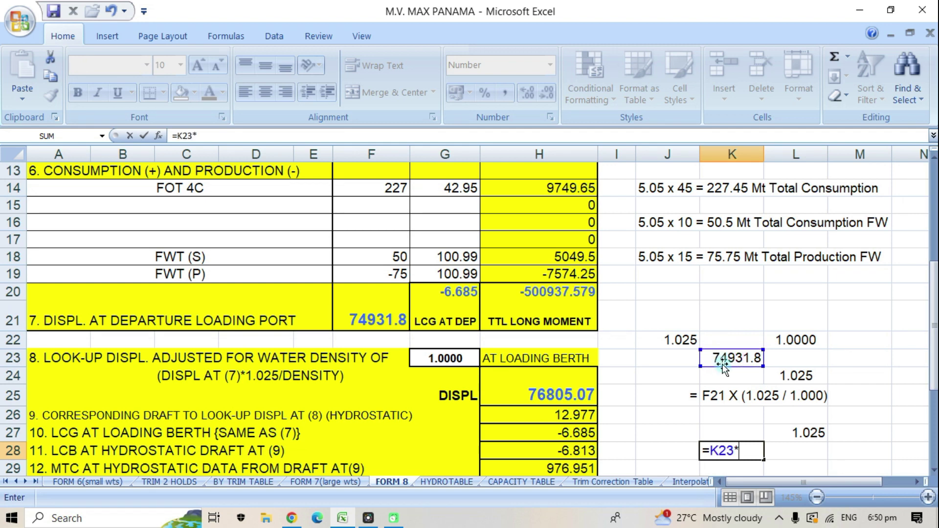
pyautogui.click(812, 435)
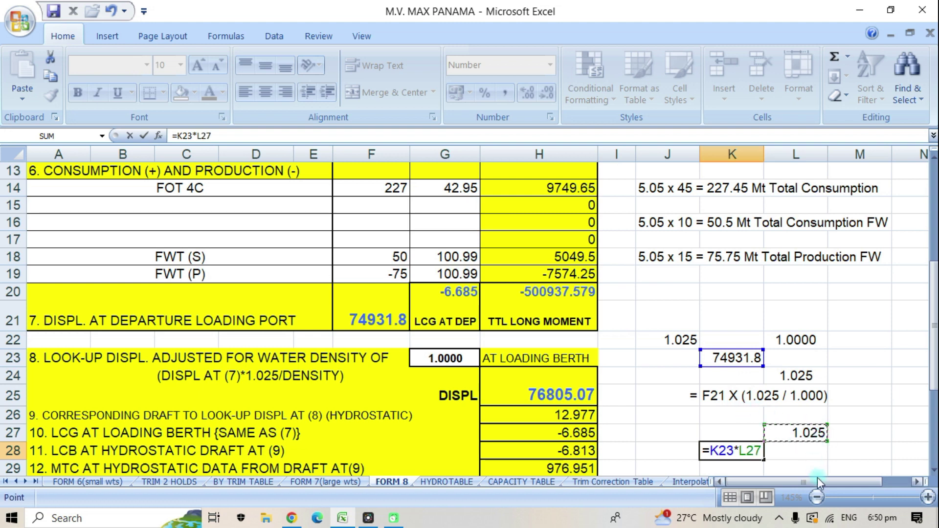
pyautogui.press('Return')
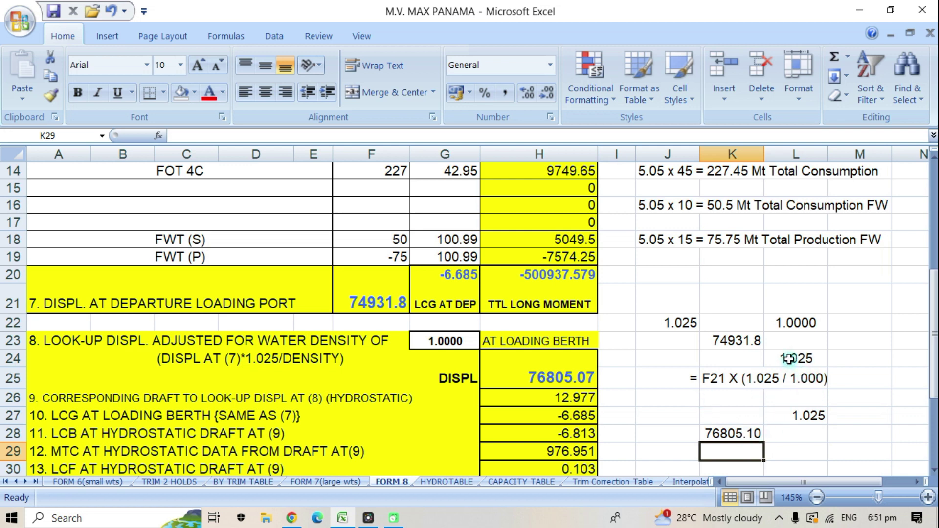
# Step: Clear the trial calculation in K27:L28 and compute the density ratio in cell K27 with =1.025/L22
pyautogui.moveTo(808, 416); pyautogui.dragTo(741, 433)
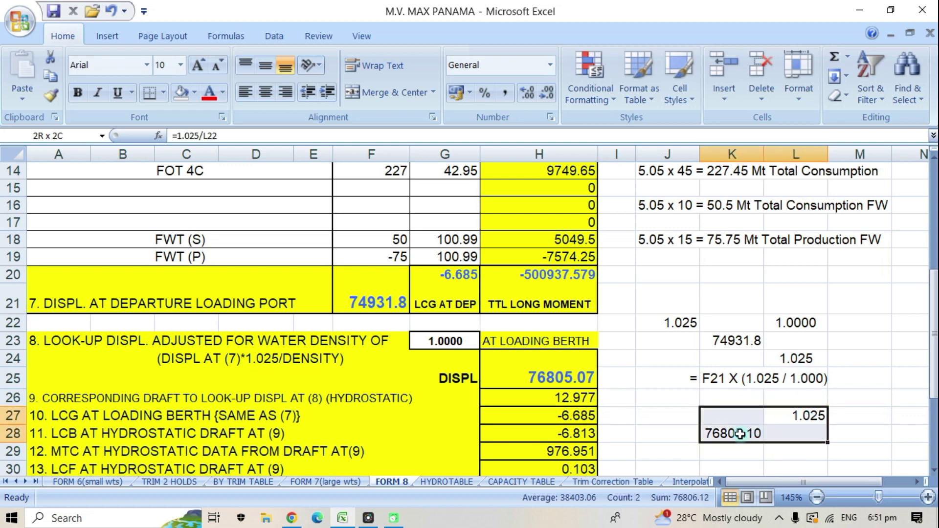
pyautogui.press('Delete')
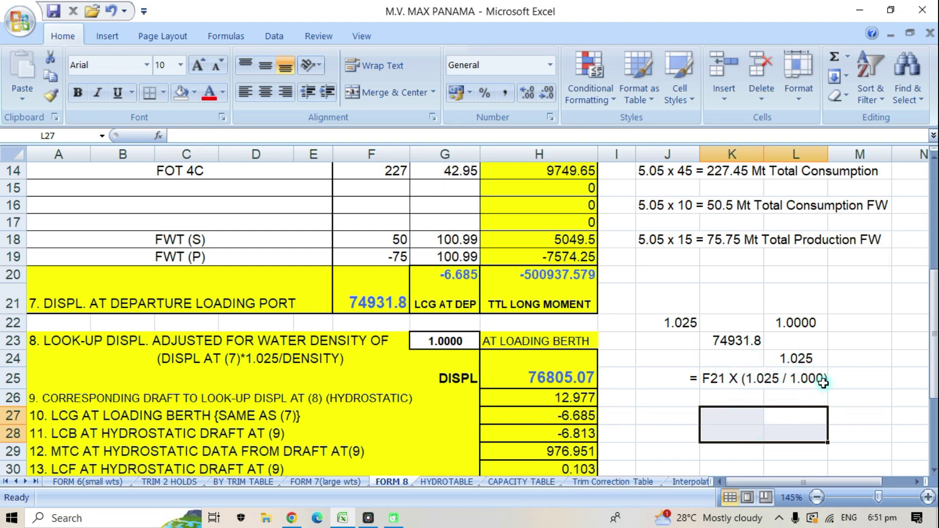
pyautogui.click(729, 421)
pyautogui.write('=')
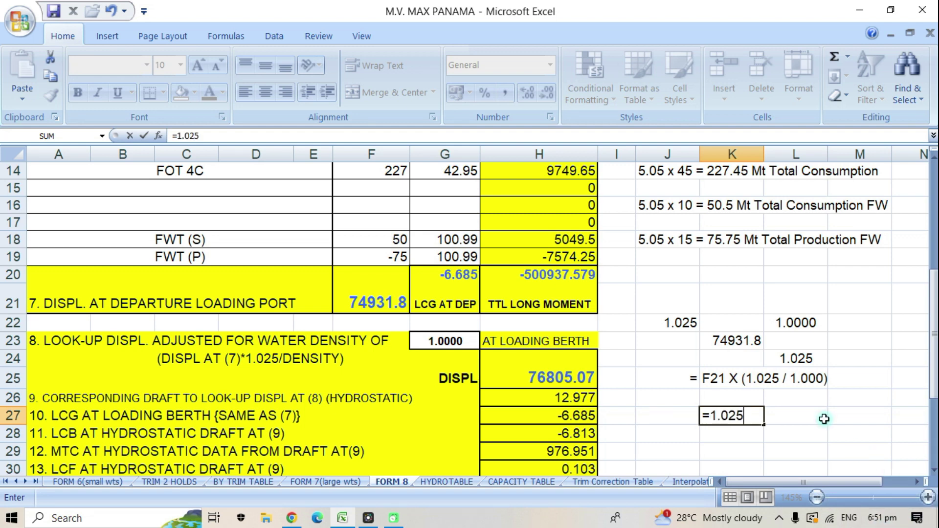
pyautogui.write('1.025/')
pyautogui.click(792, 324)
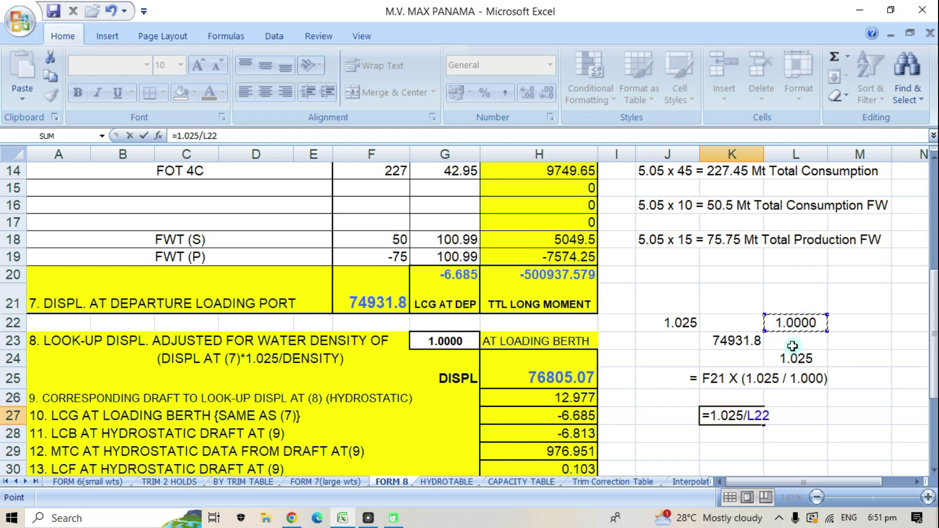
pyautogui.press('Return')
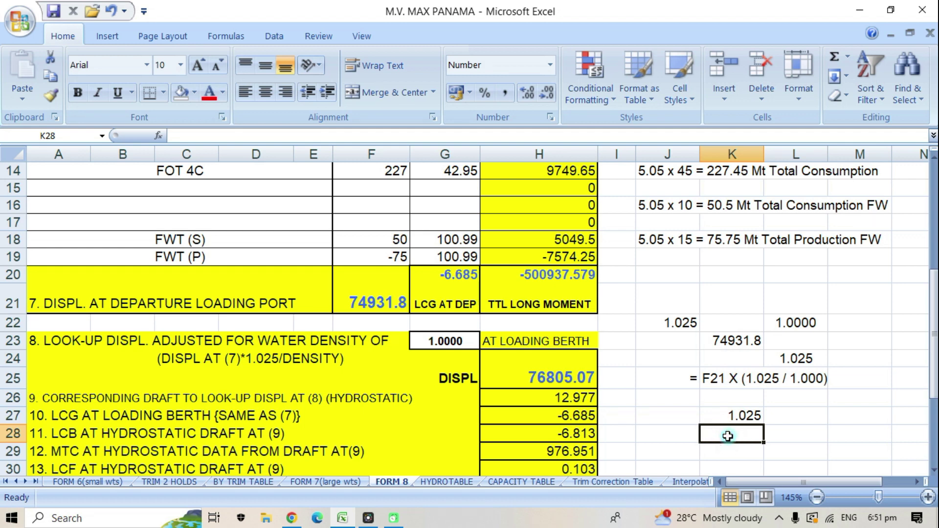
# Step: Calculate the density-adjusted displacement in cell K28 with the formula =K23*L24
pyautogui.write('=')
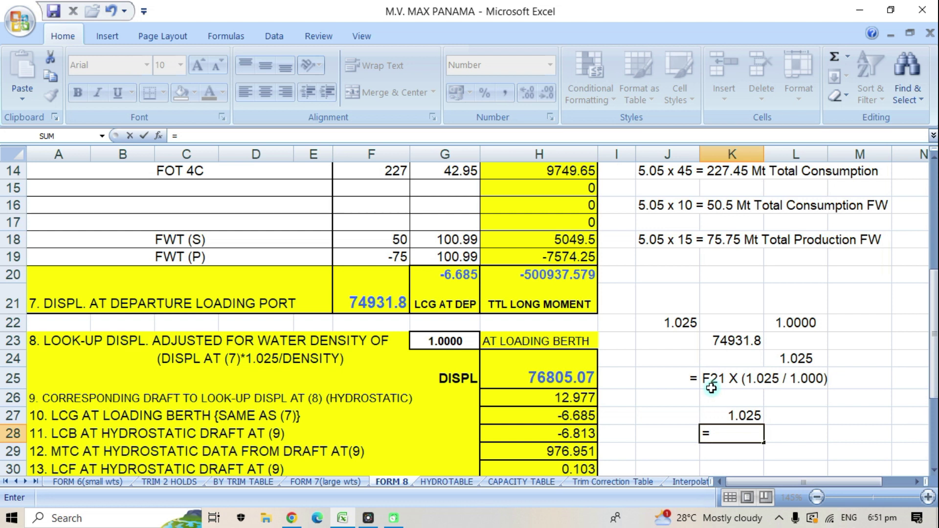
pyautogui.click(728, 342)
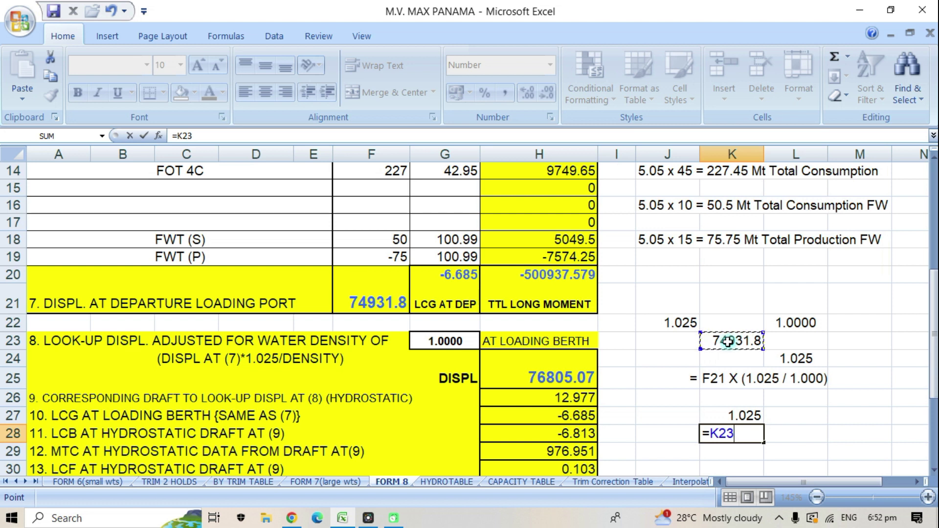
pyautogui.write('*')
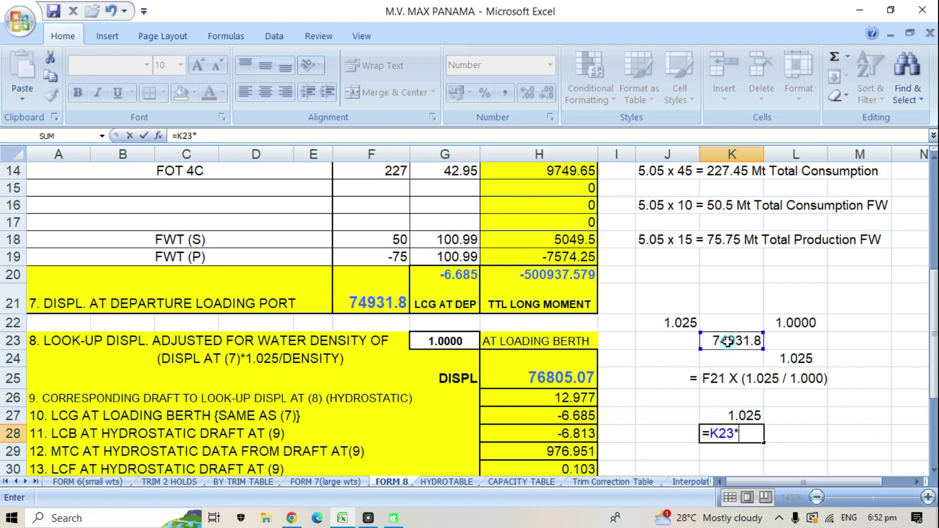
pyautogui.click(799, 359)
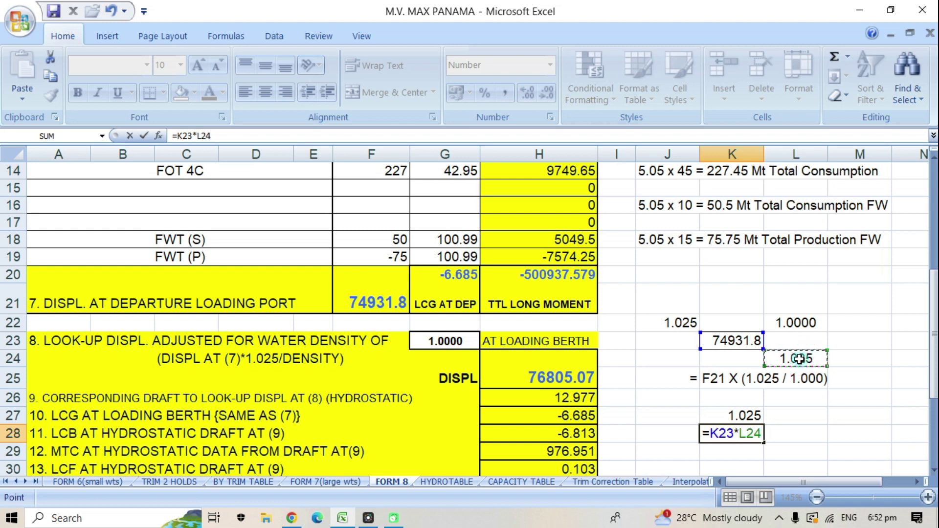
pyautogui.press('Return')
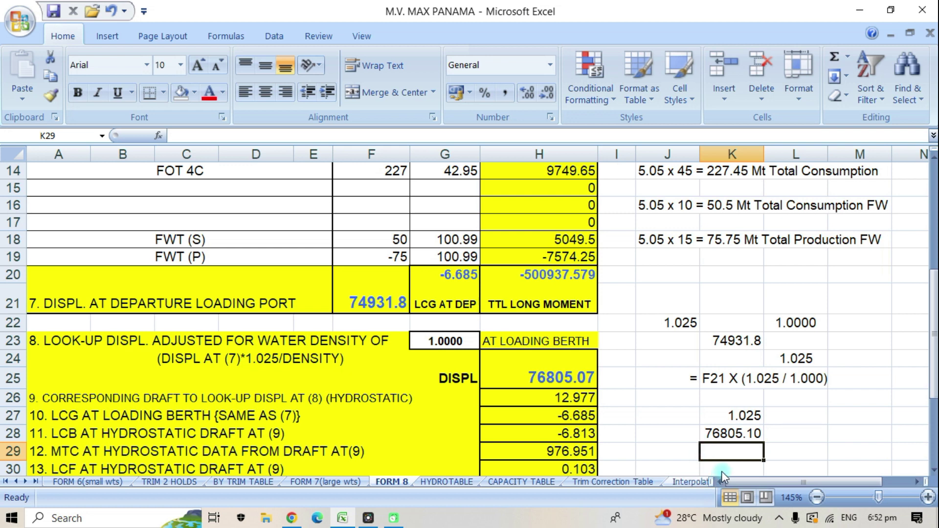
# Step: Compare the displacement formula in FORM 8 cell H25 with its link in HYDROTABLE cell B115 and the manual calculation in K28
pyautogui.click(553, 382)
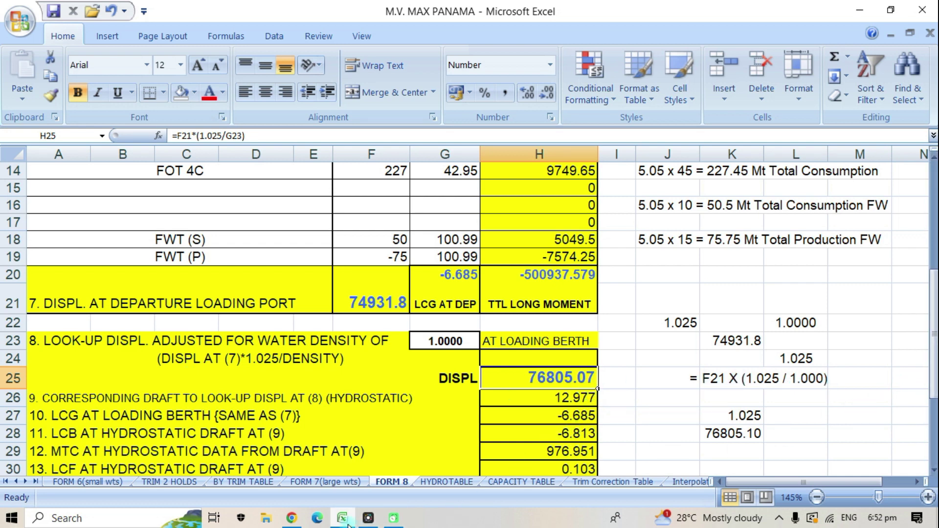
pyautogui.click(445, 482)
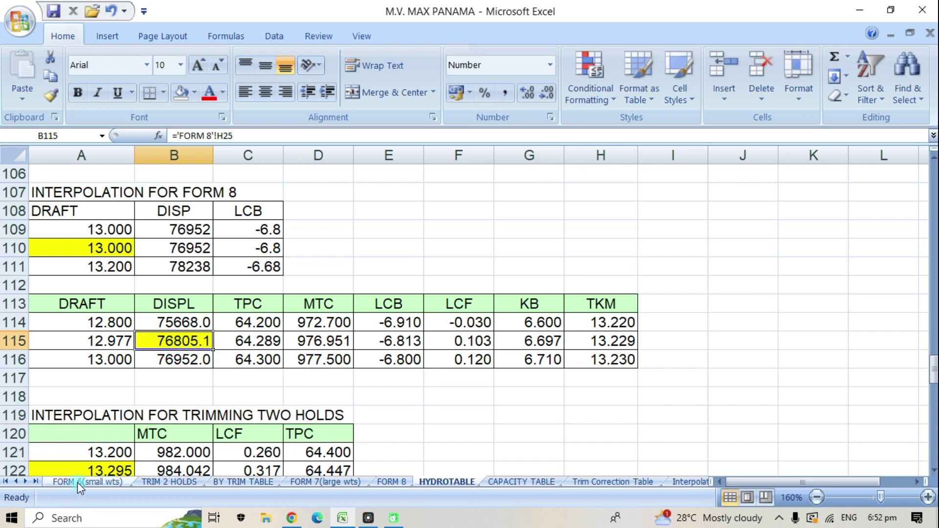
pyautogui.click(386, 483)
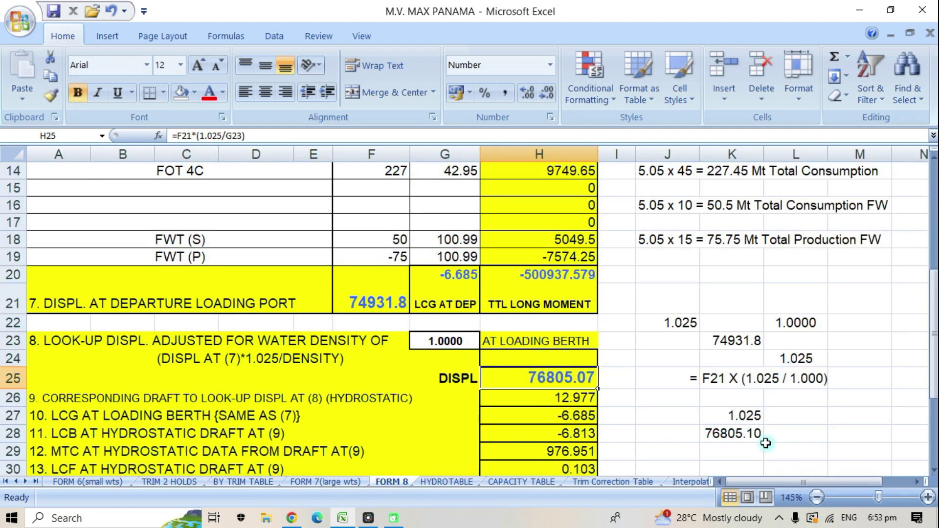
pyautogui.click(730, 437)
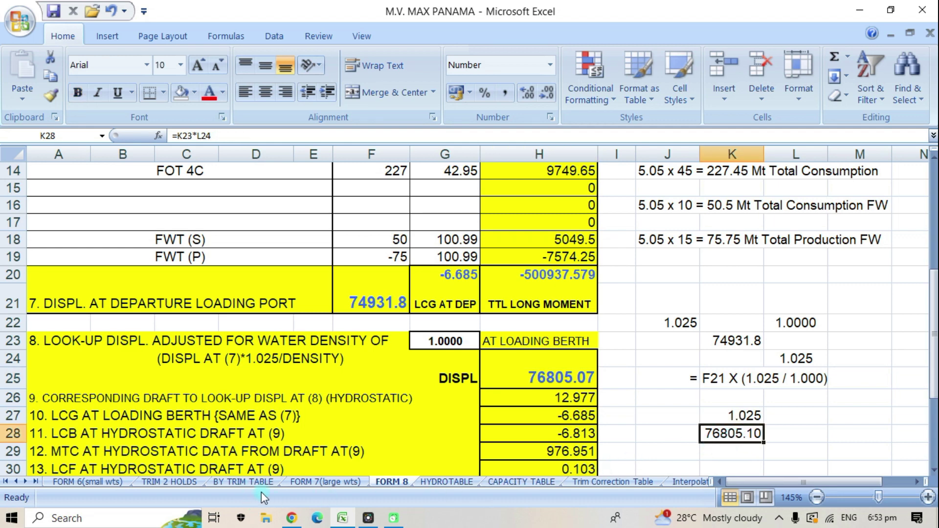
# Step: Clear the linked displacement in HYDROTABLE cell B115 and check FORM 8's hydrostatic lines, displacement in H25 and manual calculation in K28
pyautogui.click(448, 481)
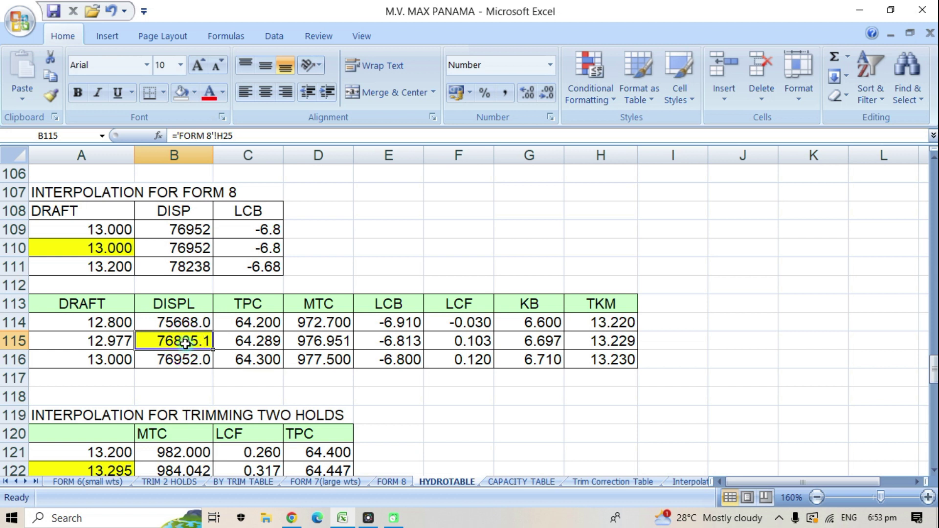
pyautogui.press('Delete')
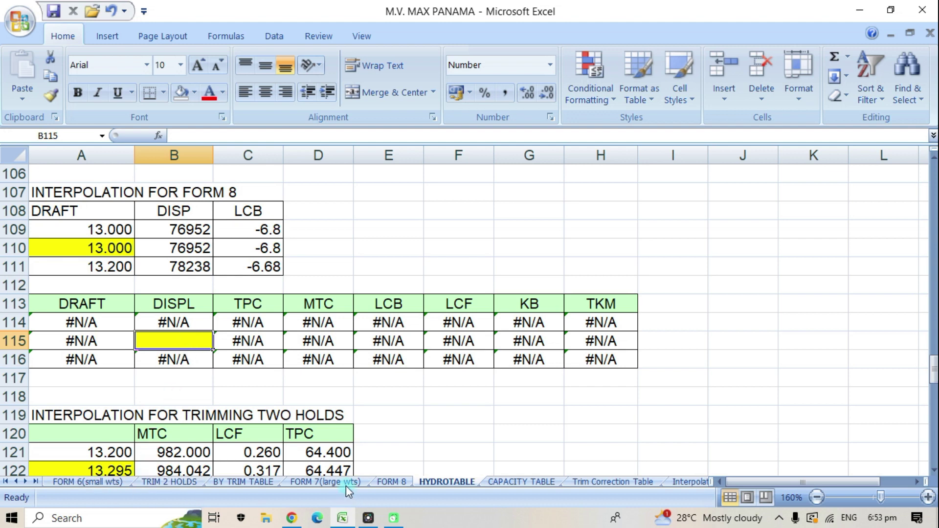
pyautogui.click(382, 483)
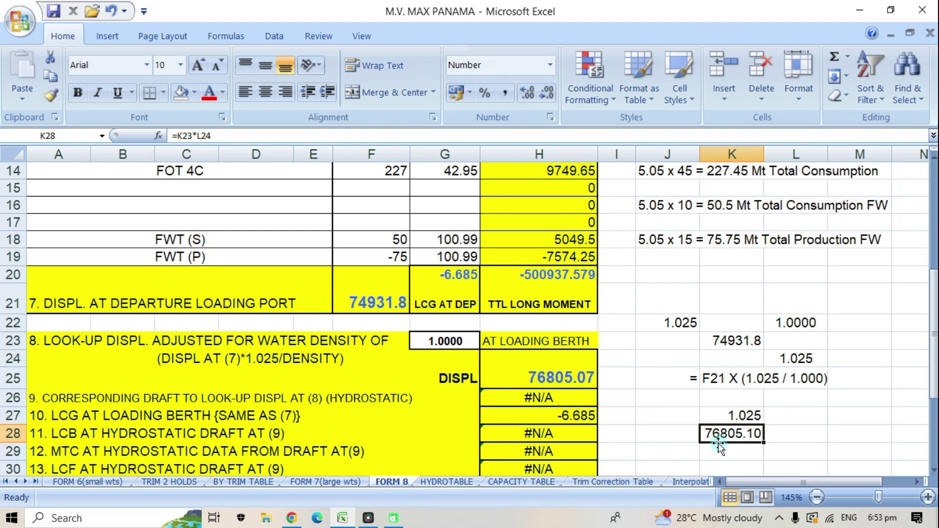
pyautogui.click(556, 381)
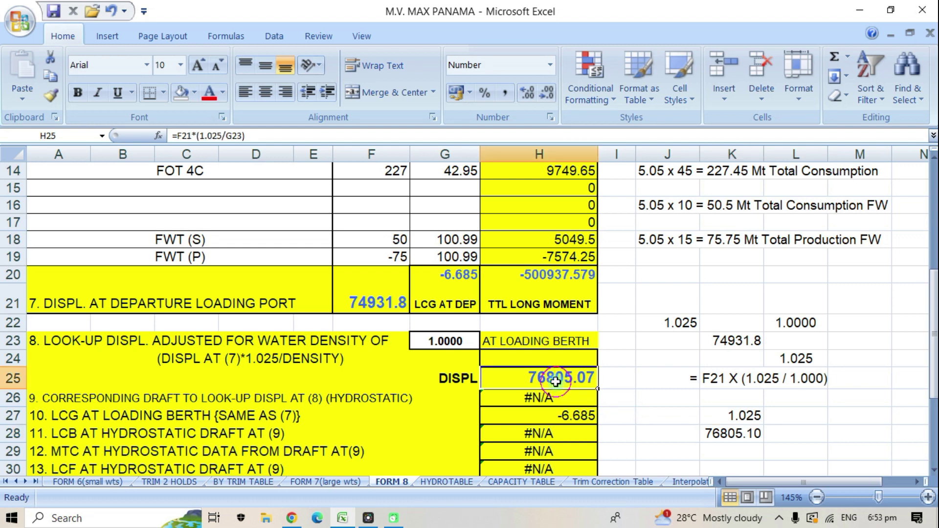
pyautogui.click(741, 437)
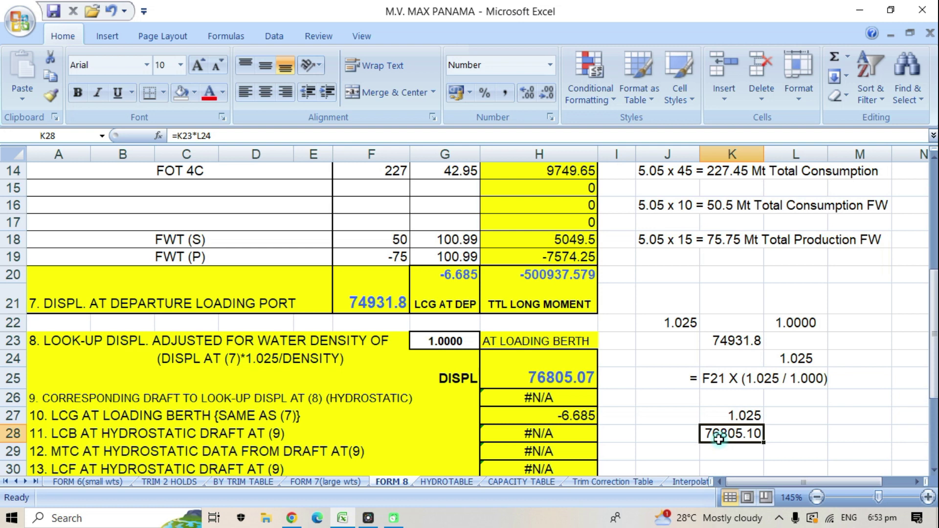
pyautogui.click(547, 379)
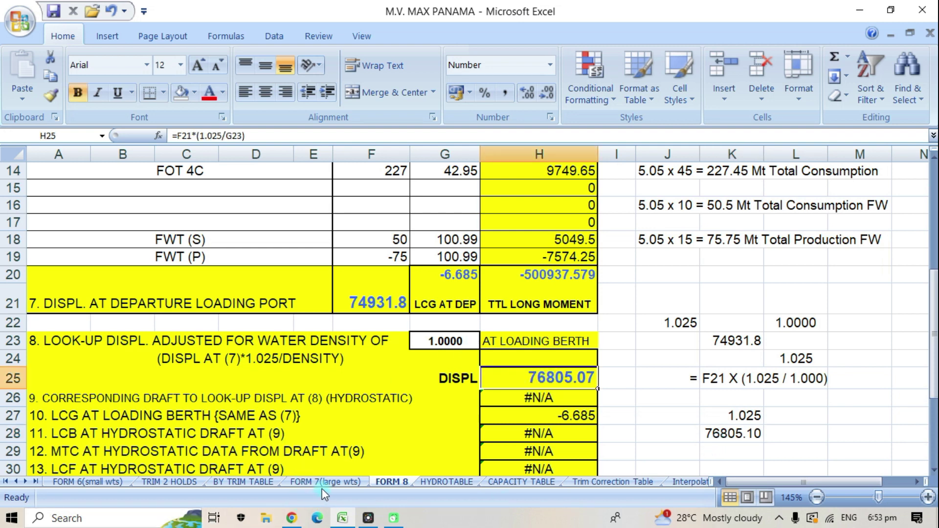
# Step: Link the displacement in HYDROTABLE cell B115 to FORM 8 with the formula ='FORM 8'!H25
pyautogui.click(435, 483)
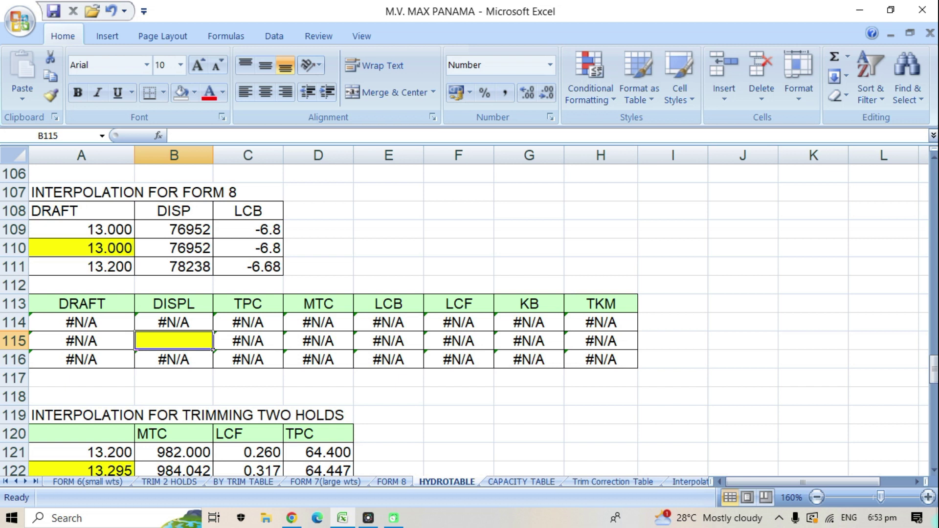
pyautogui.write('=')
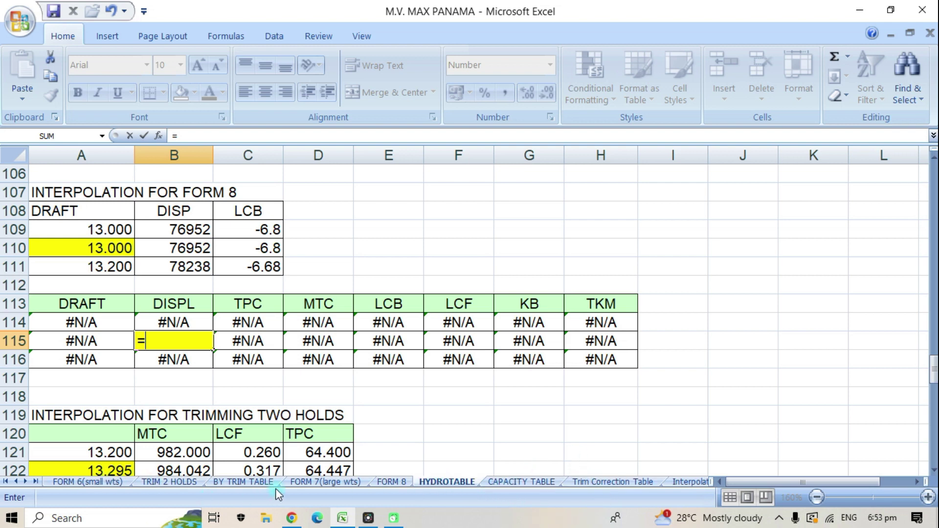
pyautogui.click(379, 481)
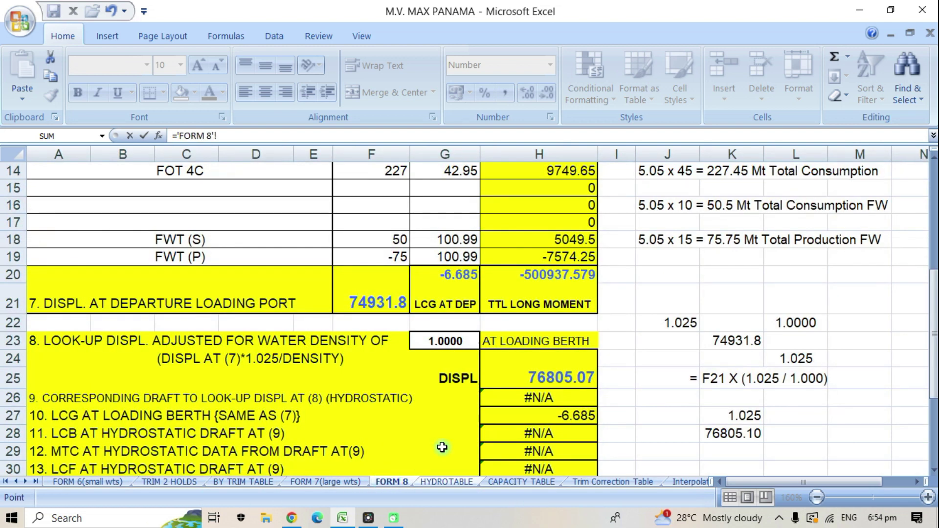
pyautogui.click(548, 378)
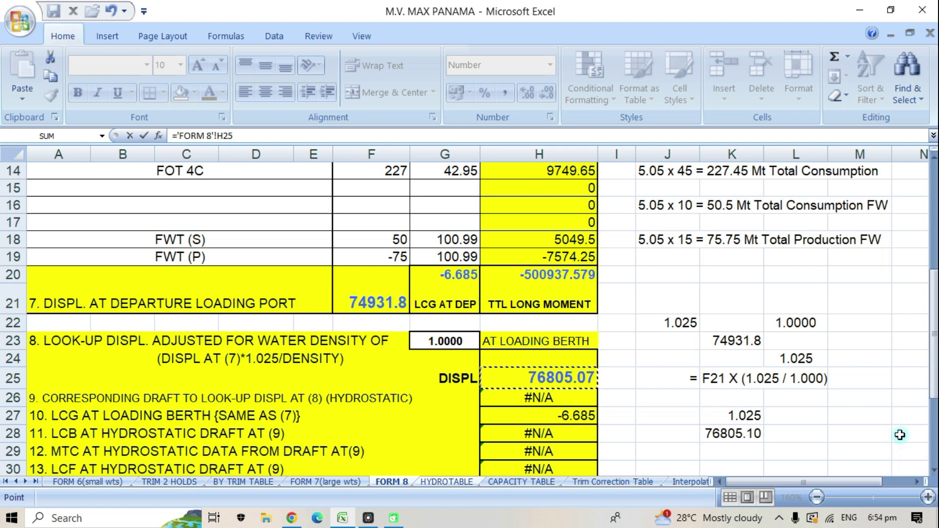
pyautogui.press('Return')
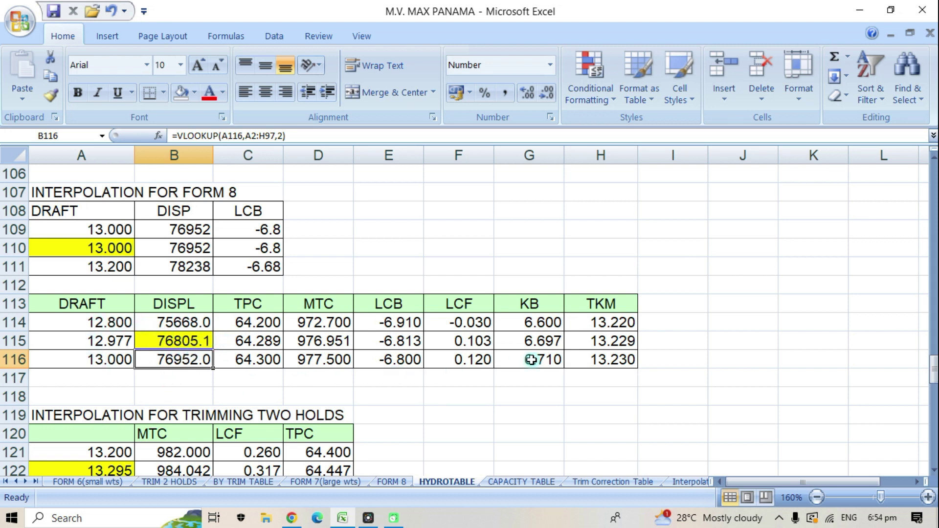
# Step: Examine the draft formulas in HYDROTABLE cells A114 to A116 and the displacement link in B115
pyautogui.click(114, 323)
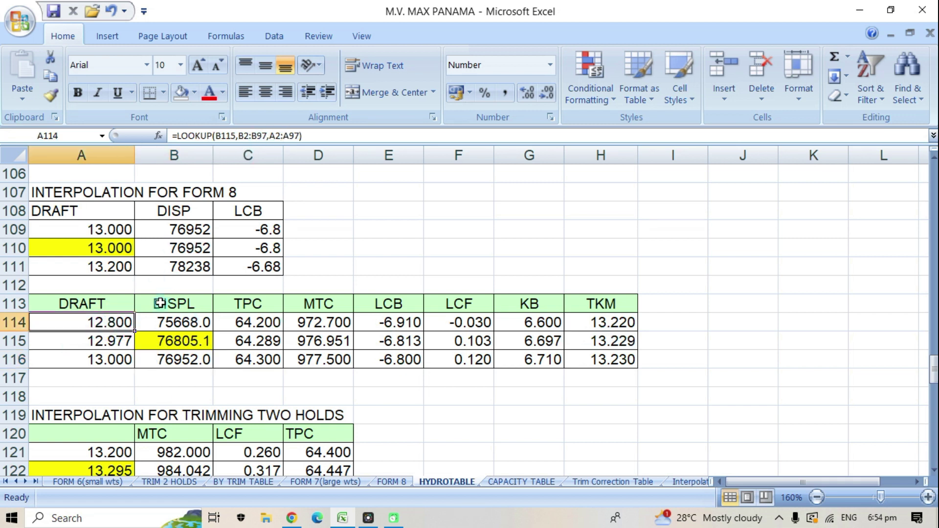
pyautogui.click(117, 340)
pyautogui.click(114, 362)
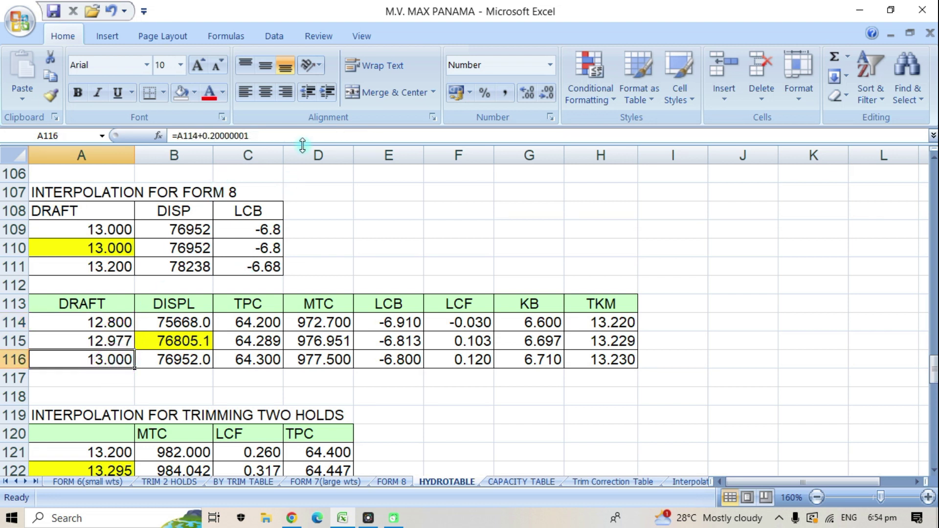
pyautogui.click(184, 341)
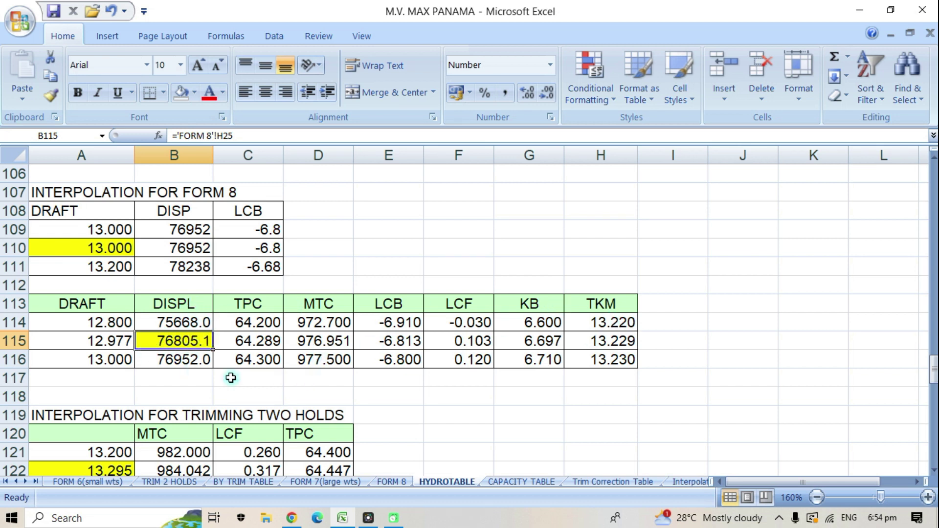
# Step: Compare FORM 8's displacement, corresponding draft and hydrostatic lines with the interpolated row 115 in HYDROTABLE
pyautogui.click(393, 481)
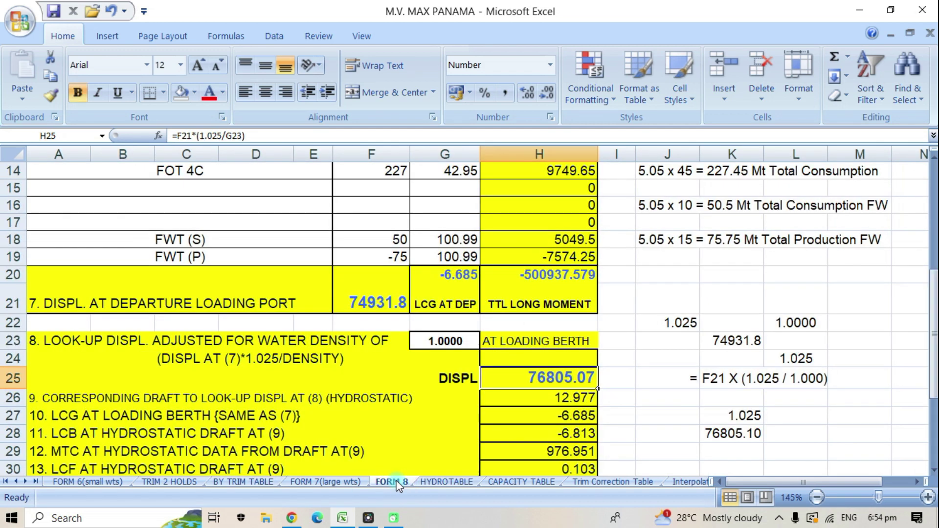
pyautogui.moveTo(935, 281); pyautogui.dragTo(935, 319)
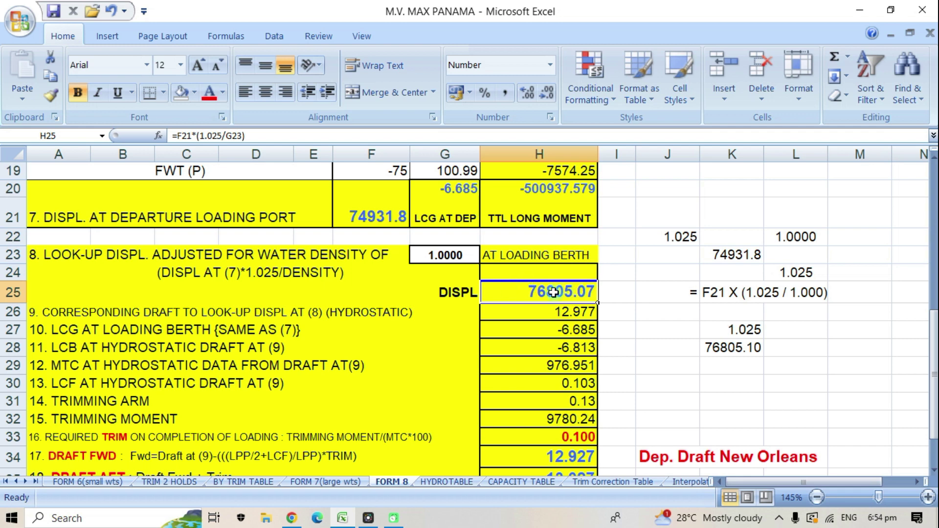
pyautogui.click(444, 482)
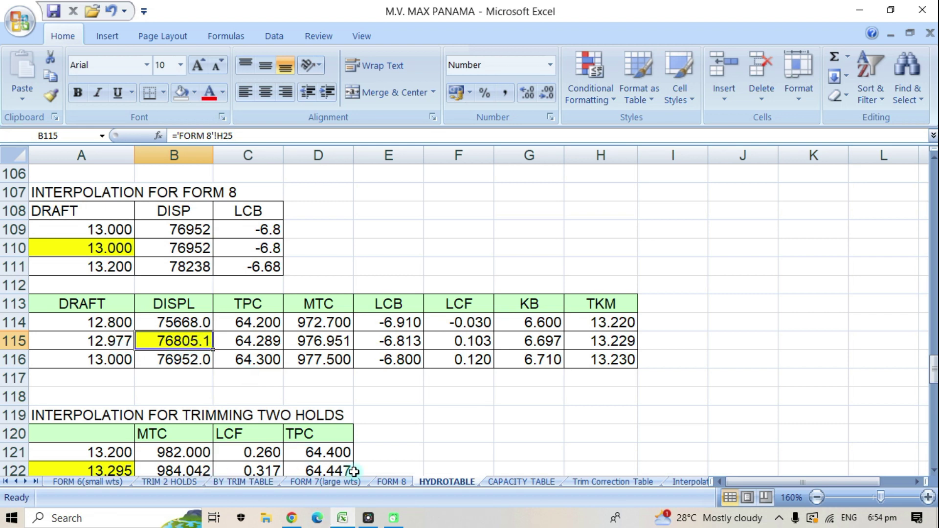
pyautogui.click(379, 482)
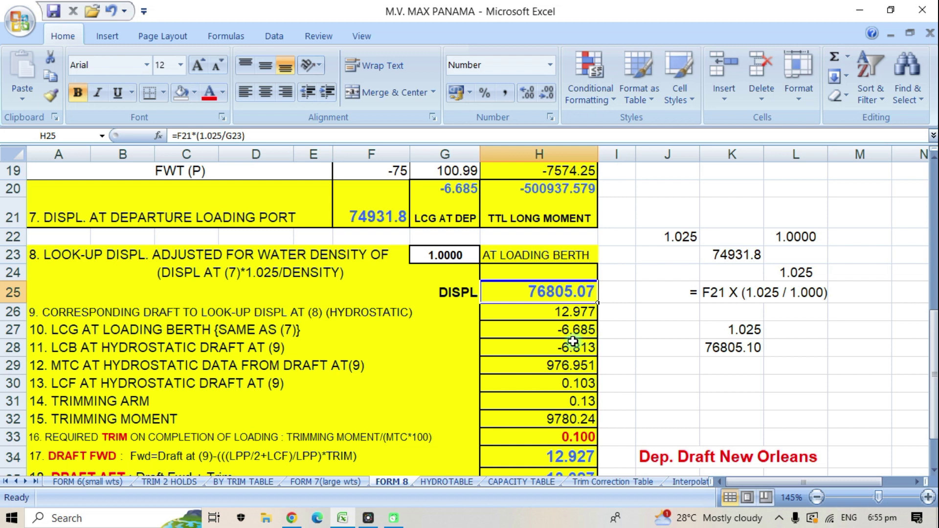
pyautogui.click(406, 482)
pyautogui.click(428, 481)
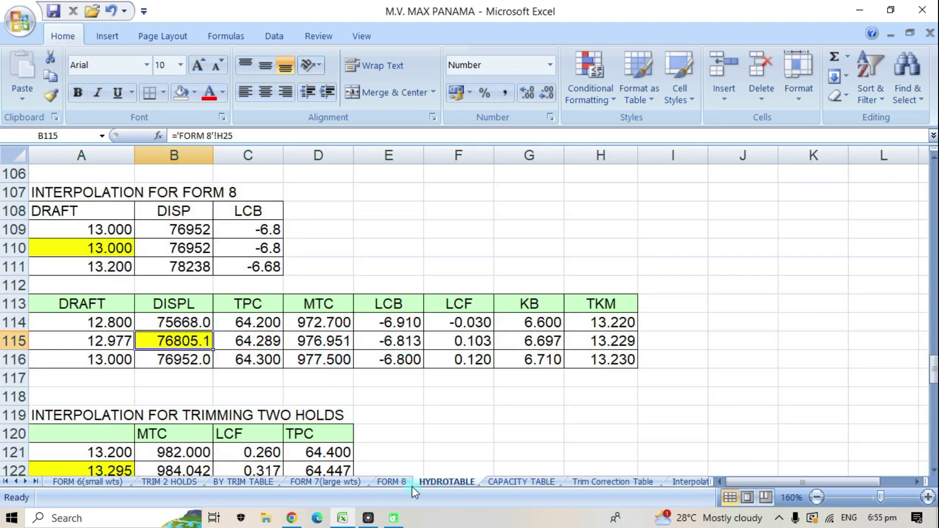
pyautogui.click(390, 483)
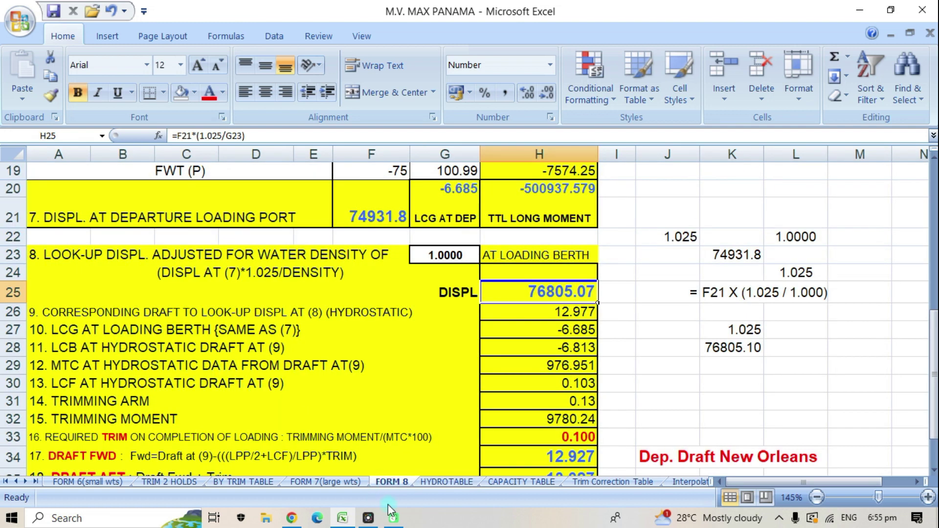
pyautogui.click(432, 483)
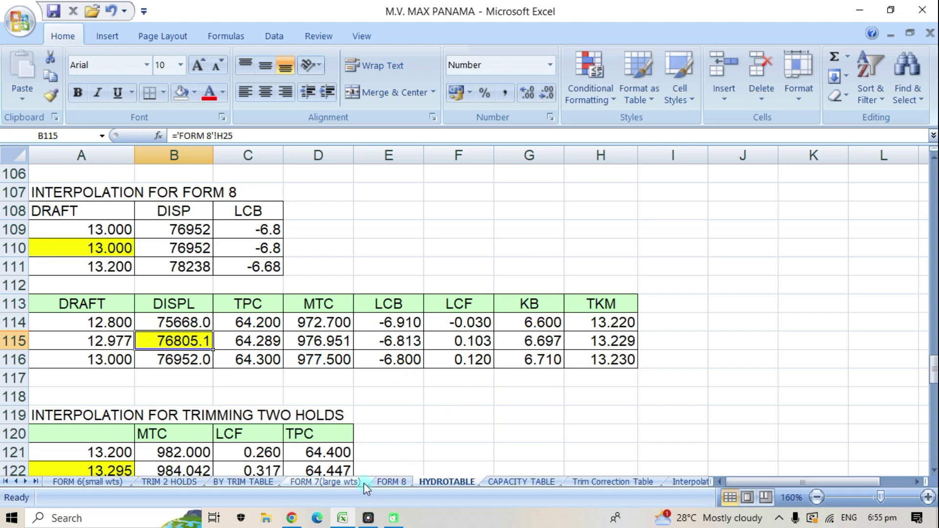
pyautogui.click(403, 482)
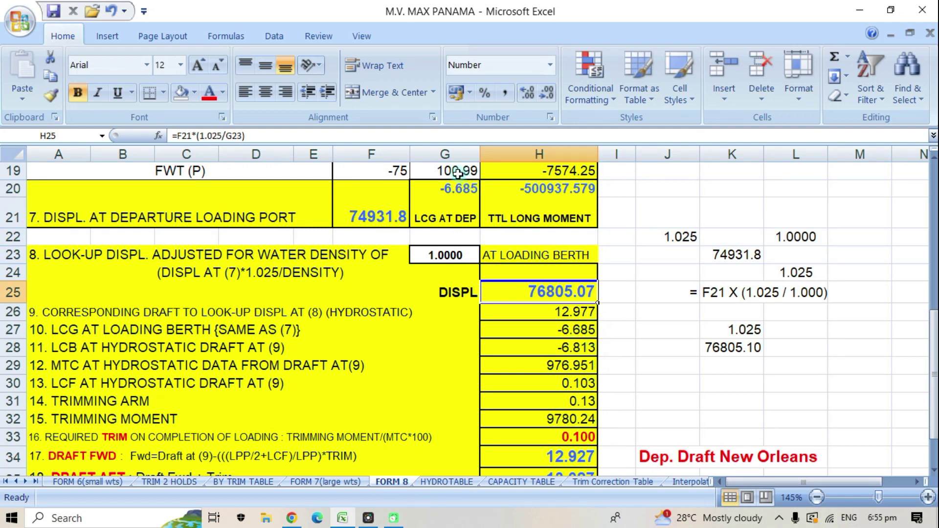
pyautogui.moveTo(934, 343); pyautogui.dragTo(934, 313)
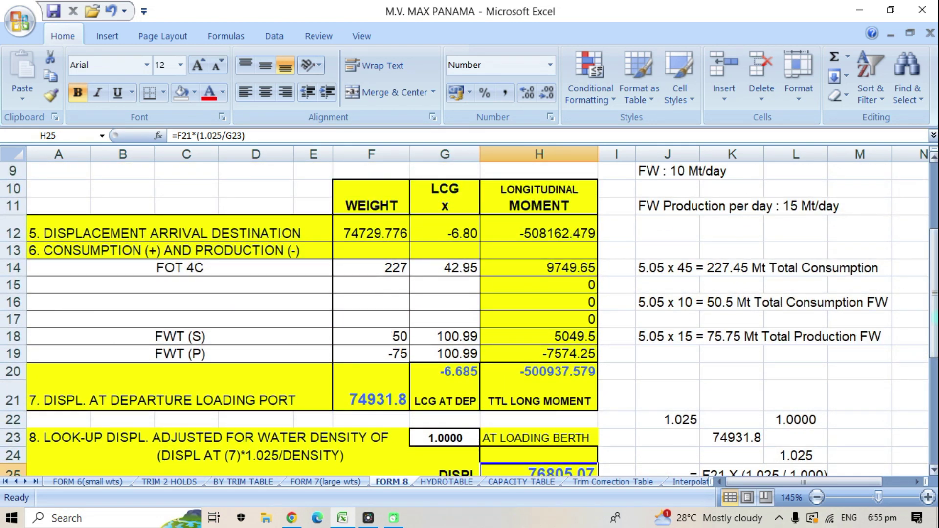
pyautogui.moveTo(935, 282); pyautogui.dragTo(934, 334)
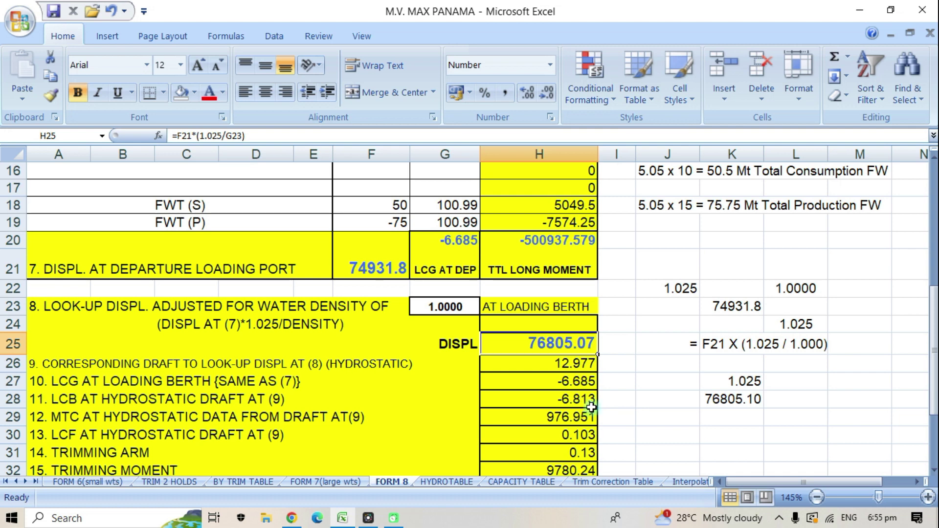
# Step: Inspect the LCB and MTC links in FORM 8 cells H28 and H29 and trace the MTC to HYDROTABLE cell D115
pyautogui.click(453, 483)
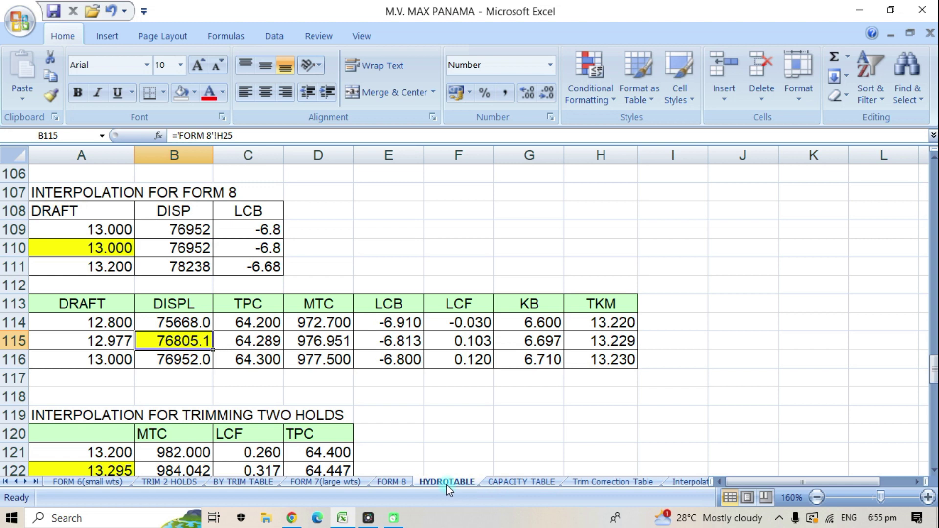
pyautogui.click(393, 482)
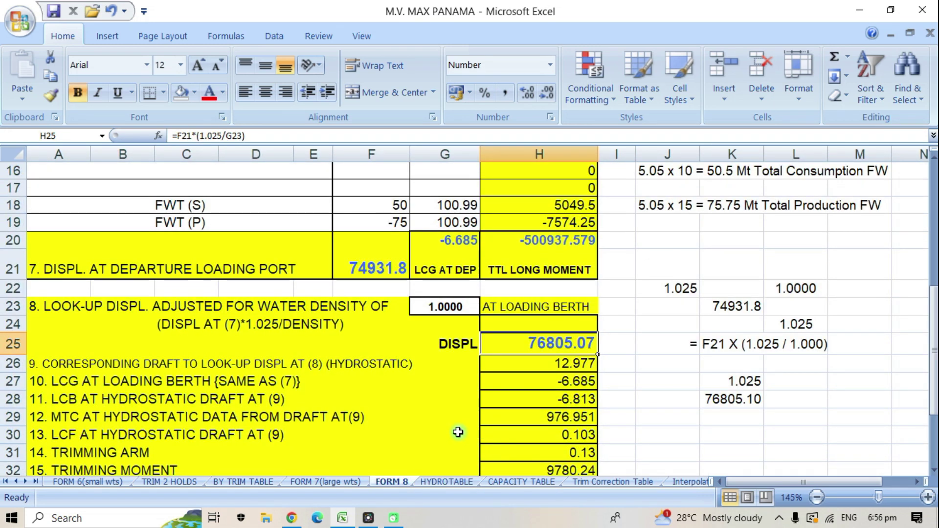
pyautogui.click(565, 401)
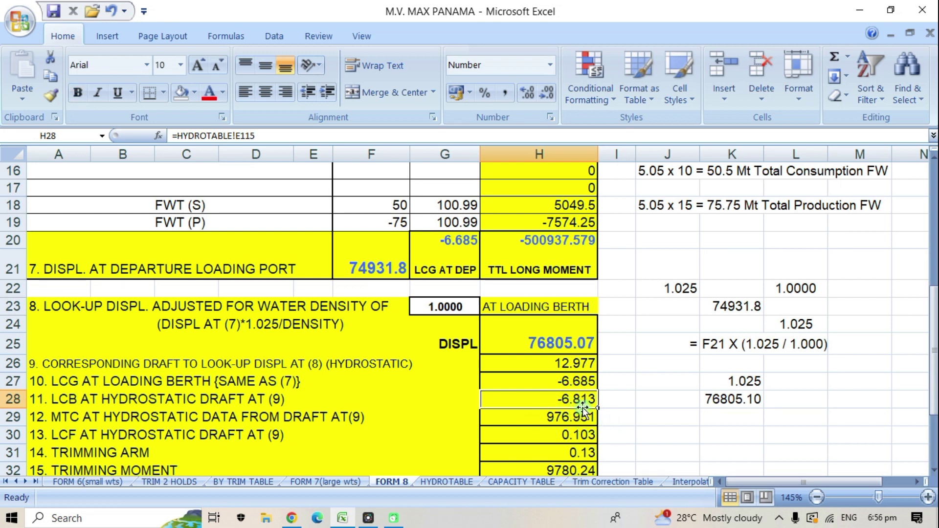
pyautogui.click(568, 419)
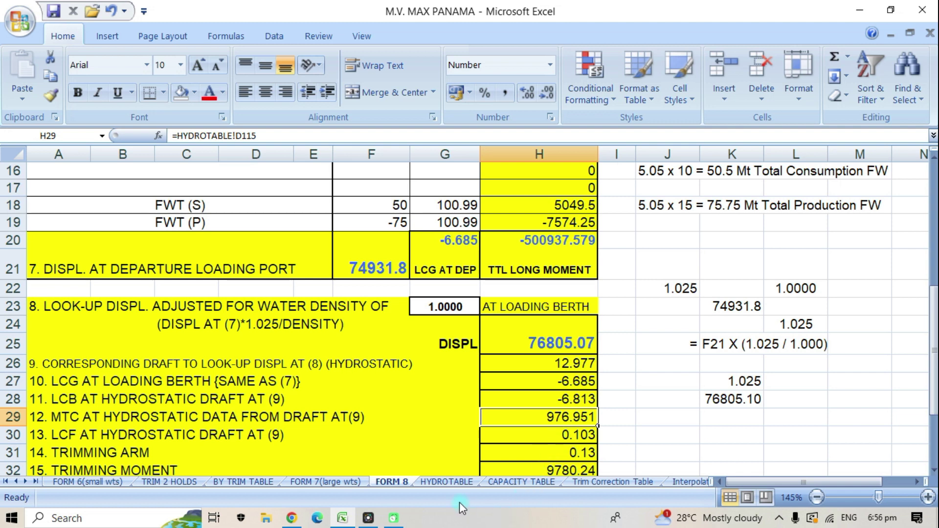
pyautogui.click(446, 484)
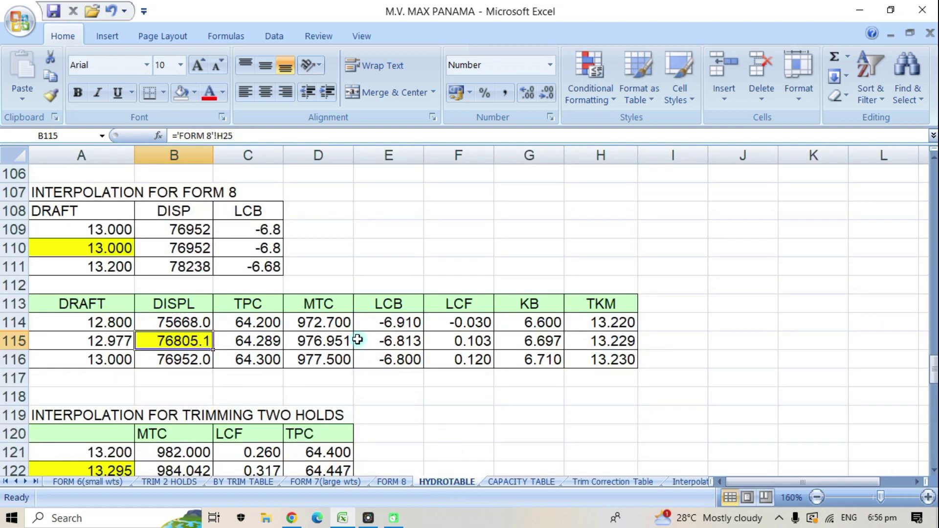
pyautogui.click(320, 344)
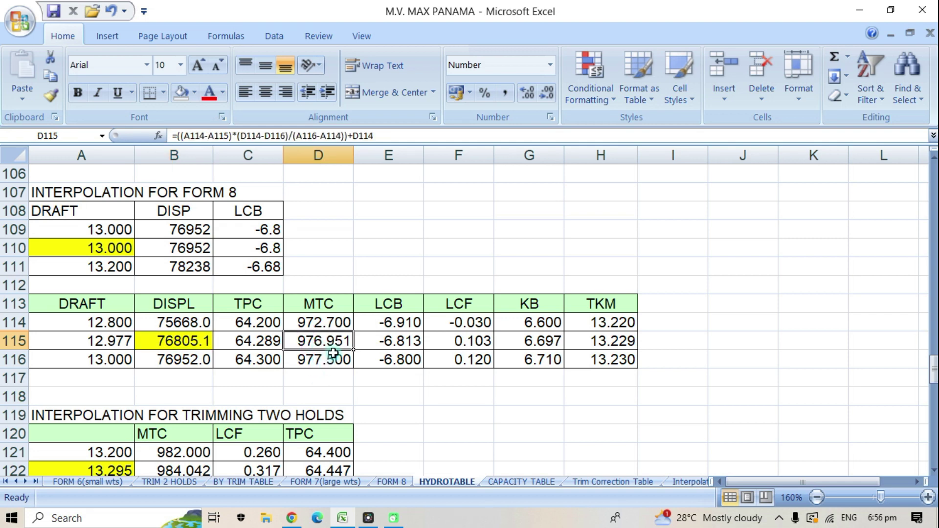
# Step: Trace the LCF link in FORM 8 cell H30 to its interpolation formula in HYDROTABLE cell F115
pyautogui.click(397, 483)
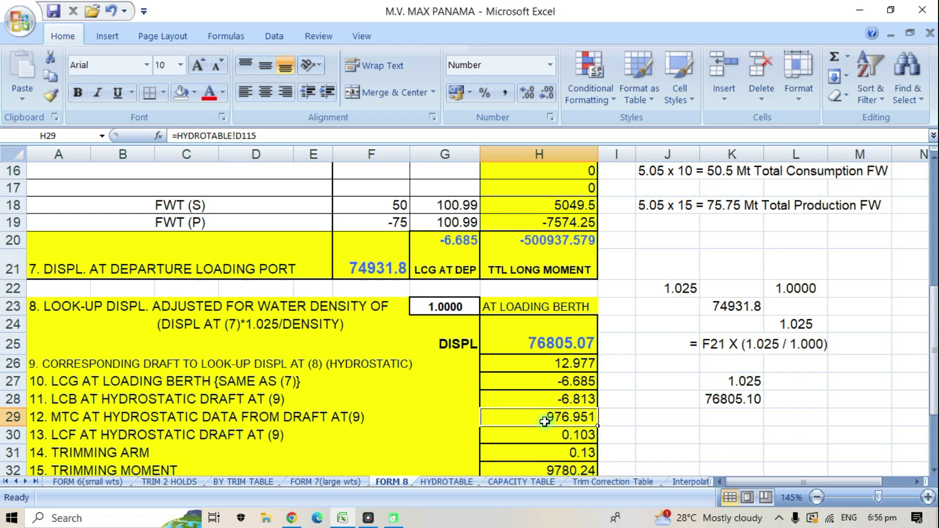
pyautogui.click(574, 437)
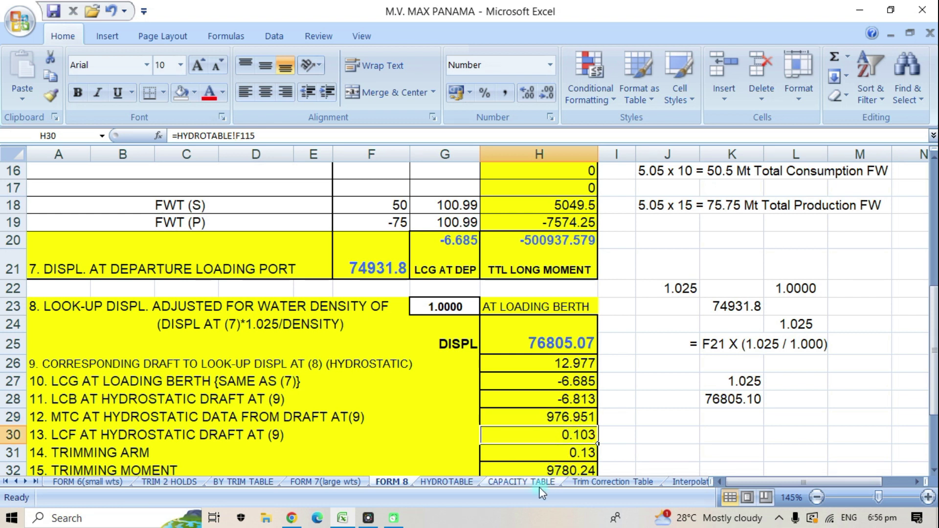
pyautogui.click(448, 482)
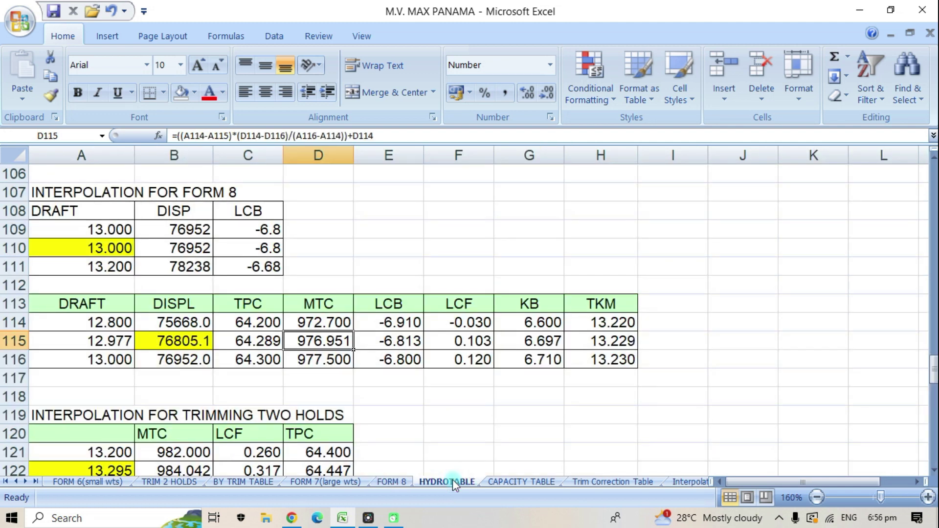
pyautogui.click(471, 341)
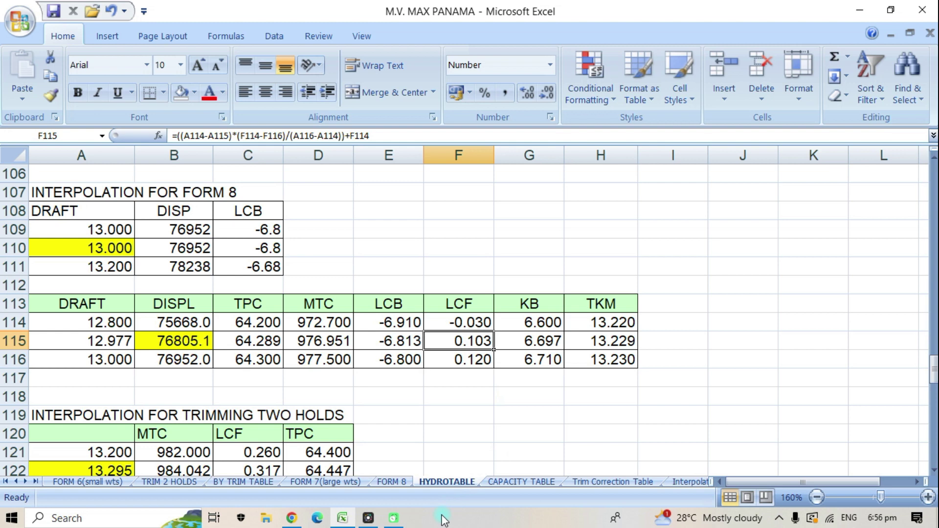
pyautogui.click(402, 480)
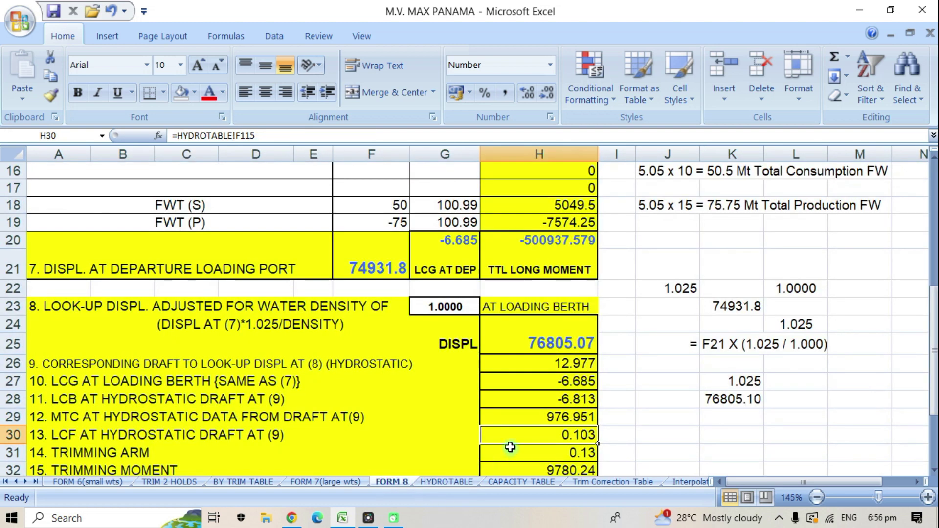
# Step: Examine the trimming arm, trimming moment and required trim formulas in FORM 8 cells H31 to H33
pyautogui.moveTo(934, 303); pyautogui.dragTo(934, 315)
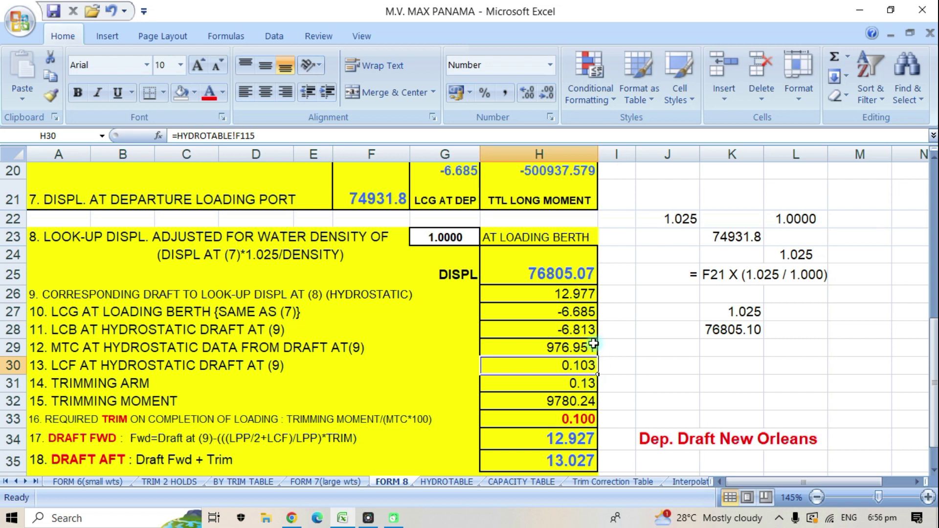
pyautogui.click(578, 383)
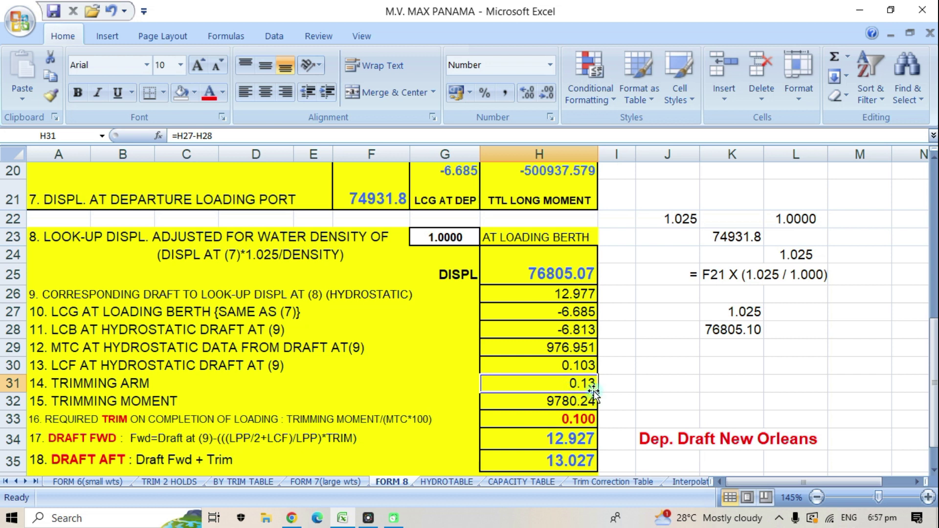
pyautogui.click(564, 401)
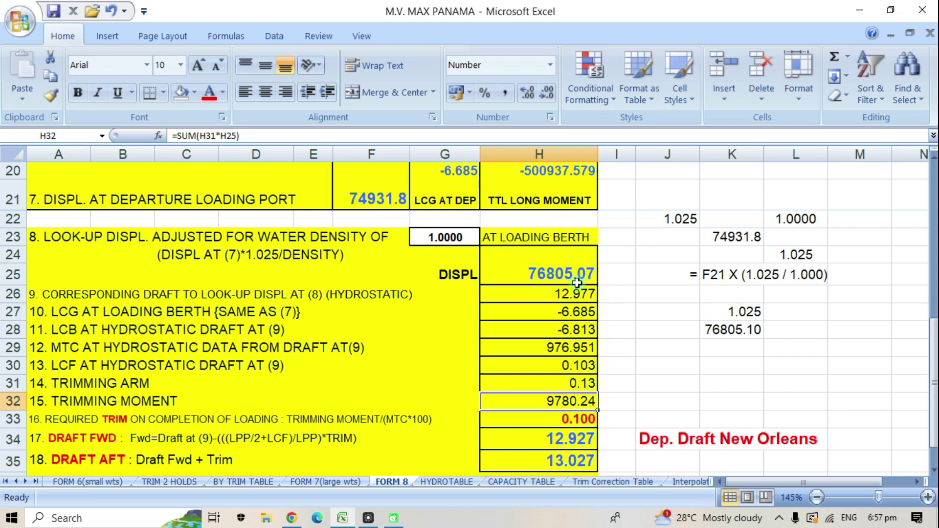
pyautogui.click(577, 421)
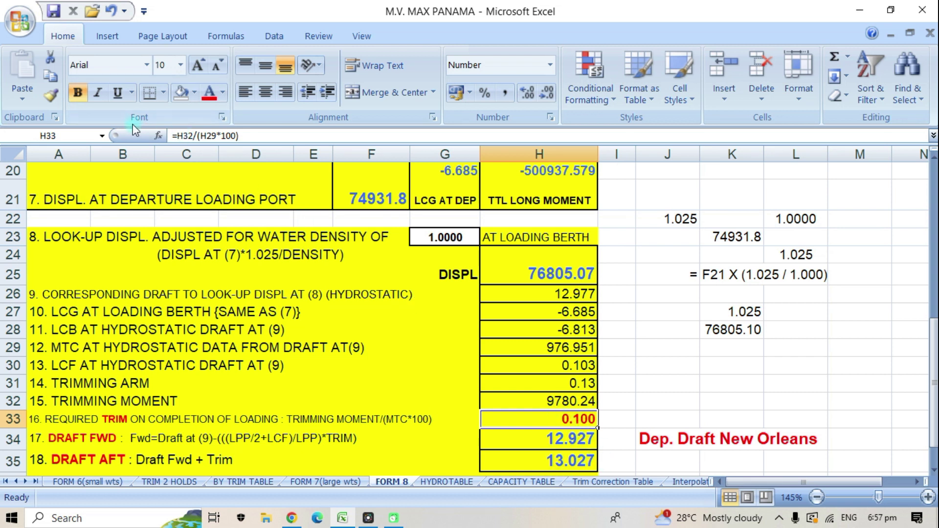
# Step: Inspect the forward and aft departure draft formulas in FORM 8 cells H34 and H35, and return to the form's destination draft data
pyautogui.click(569, 440)
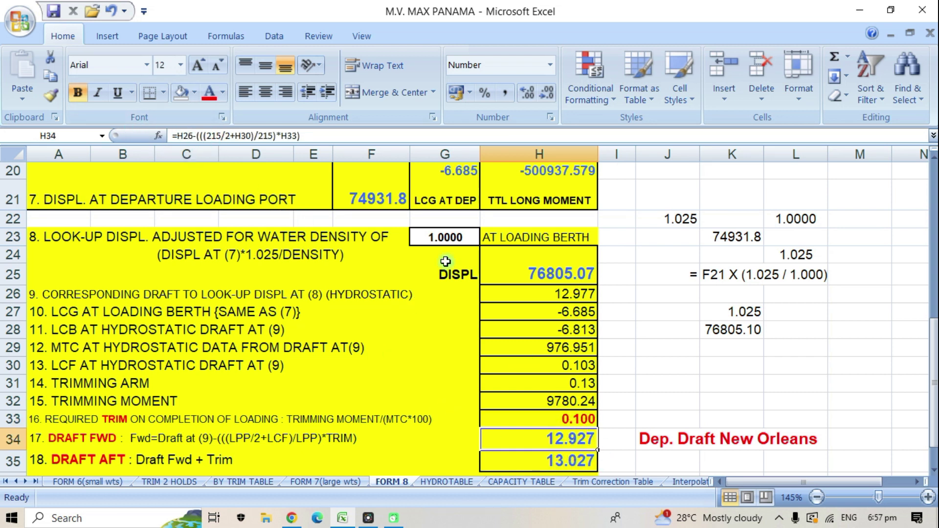
pyautogui.click(556, 453)
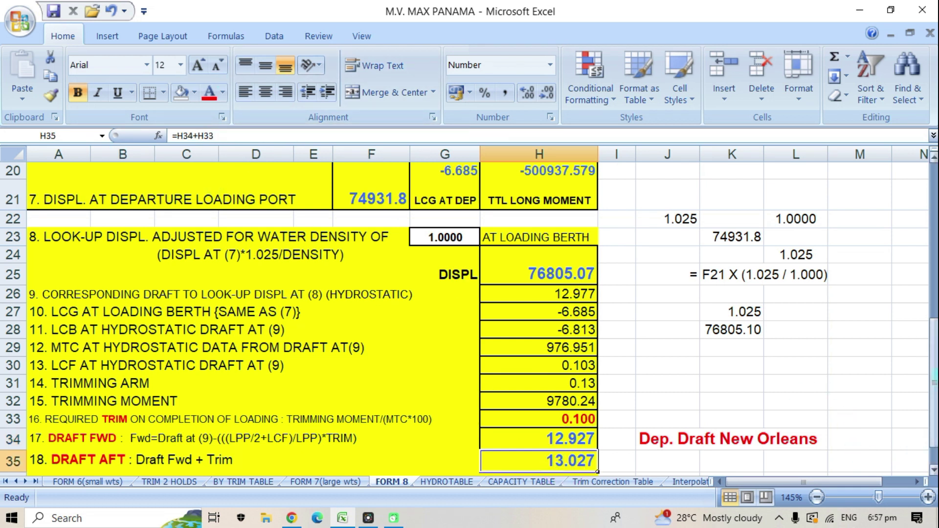
pyautogui.moveTo(934, 341); pyautogui.dragTo(932, 230)
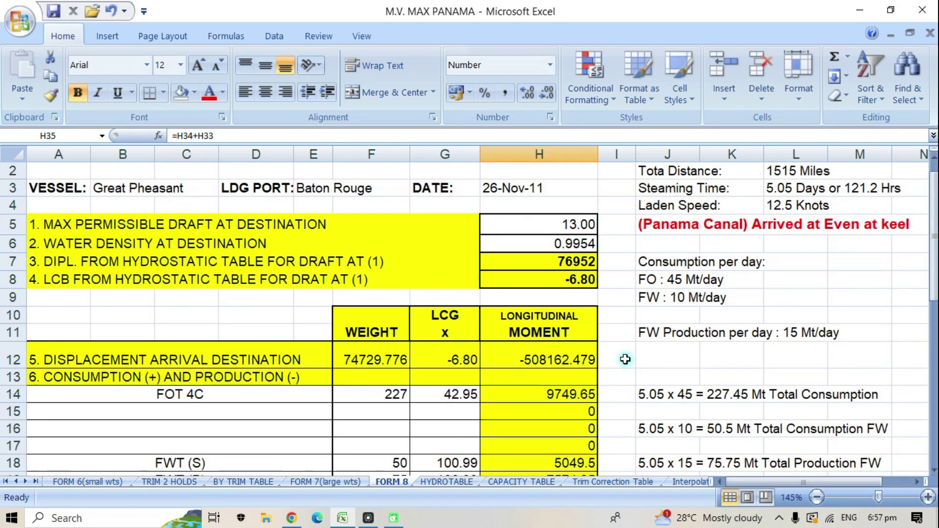